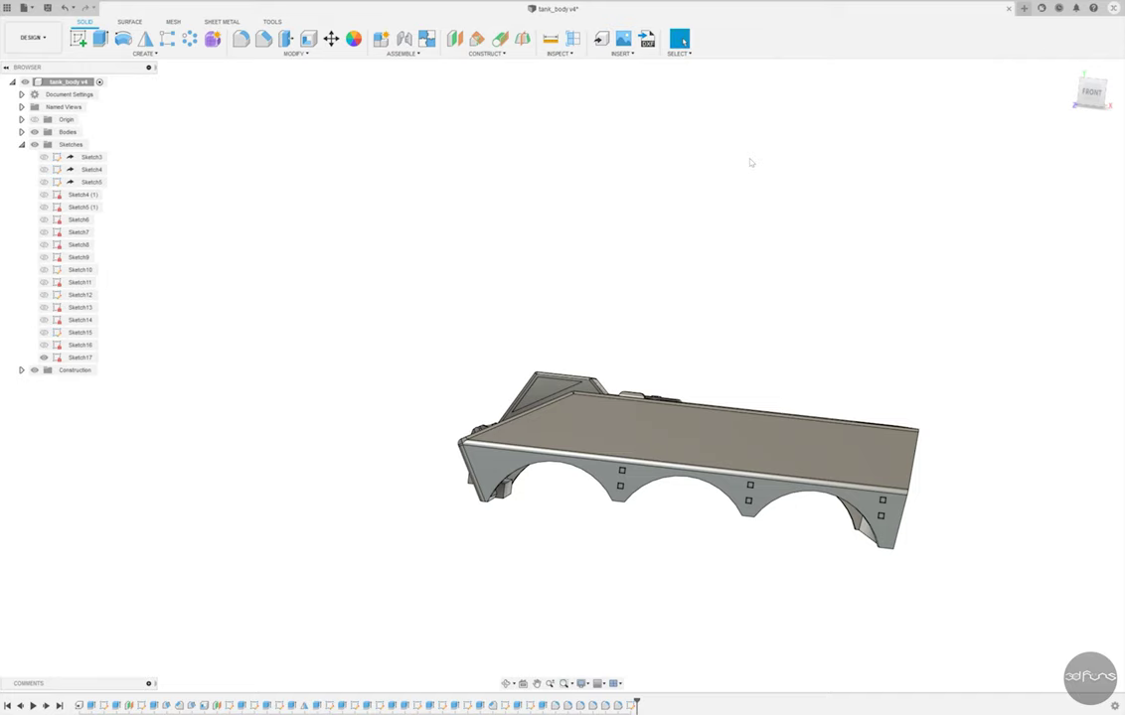
# - Start an extrusion and select the six small square profiles across the three arches
pyautogui.press('e')
pyautogui.scroll(5, 616, 467)
pyautogui.click(620, 424)
pyautogui.click(617, 457)
pyautogui.click(897, 455)
pyautogui.click(894, 488)
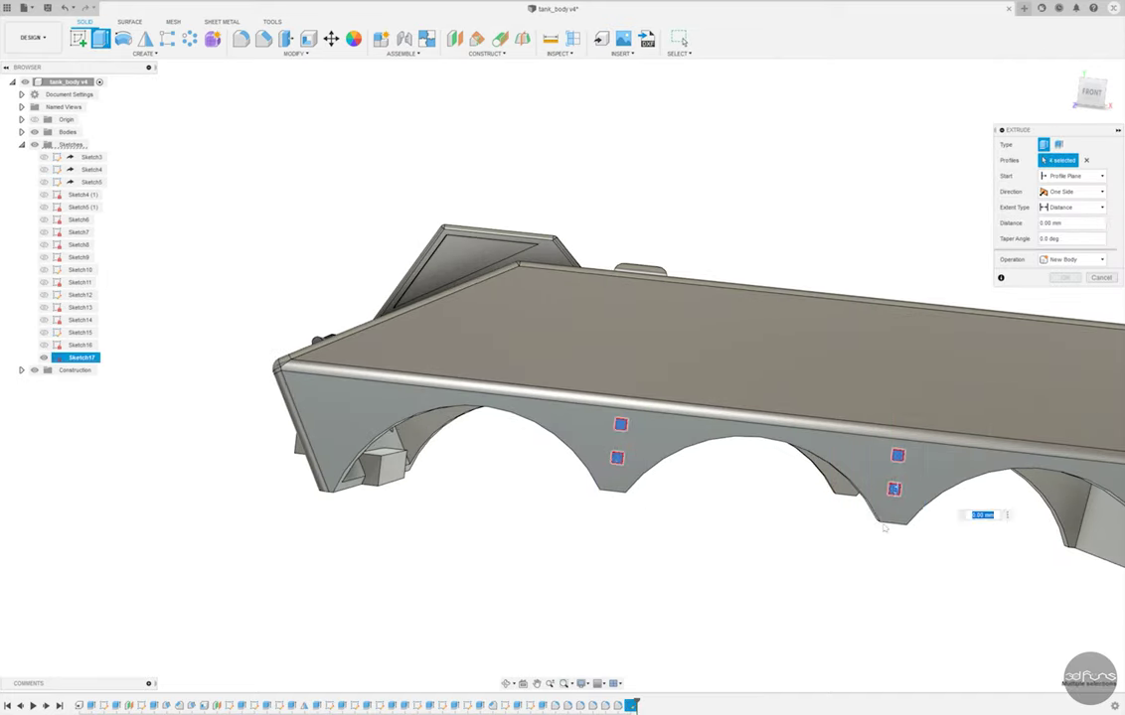
pyautogui.scroll(-3, 925, 517)
pyautogui.click(1006, 488)
pyautogui.click(1004, 512)
# - Cut the selected squares 0.3 mm into the tank body
pyautogui.write('0.3')
pyautogui.click(1073, 260)
pyautogui.click(1056, 283)
pyautogui.keyDown('shift'); pyautogui.moveTo(1028, 308); pyautogui.dragTo(806, 431, button='middle'); pyautogui.keyUp('shift')
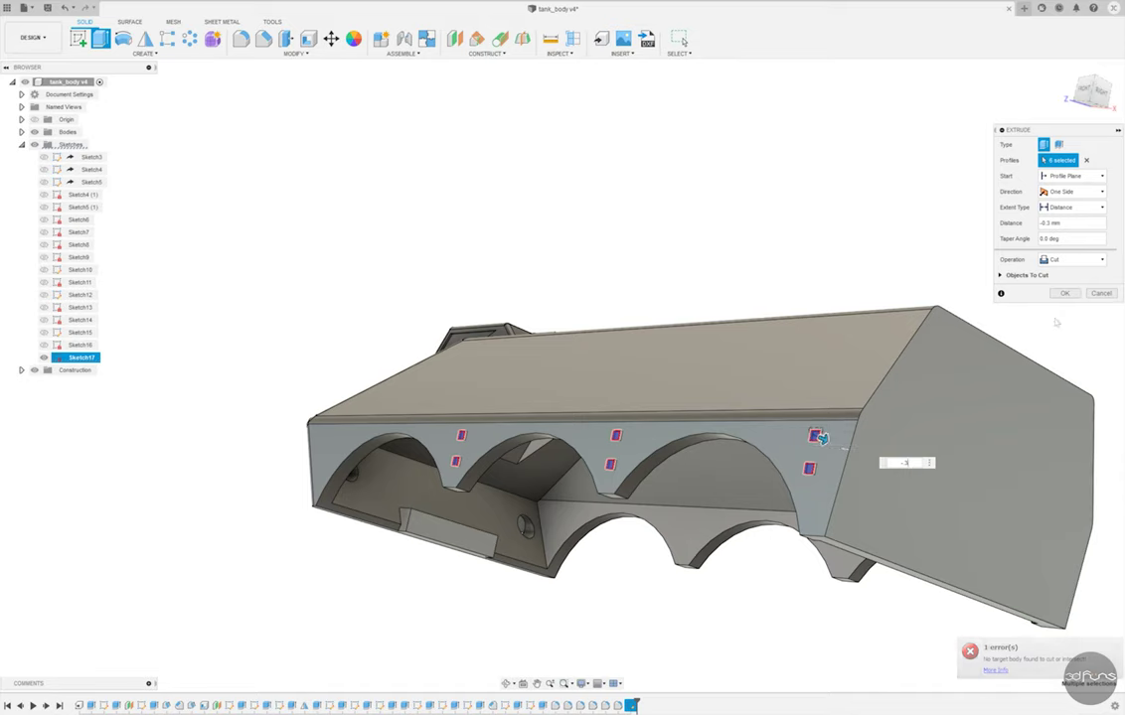
pyautogui.press('Return')
pyautogui.keyDown('shift'); pyautogui.moveTo(937, 255); pyautogui.dragTo(844, 267, button='middle'); pyautogui.keyUp('shift')
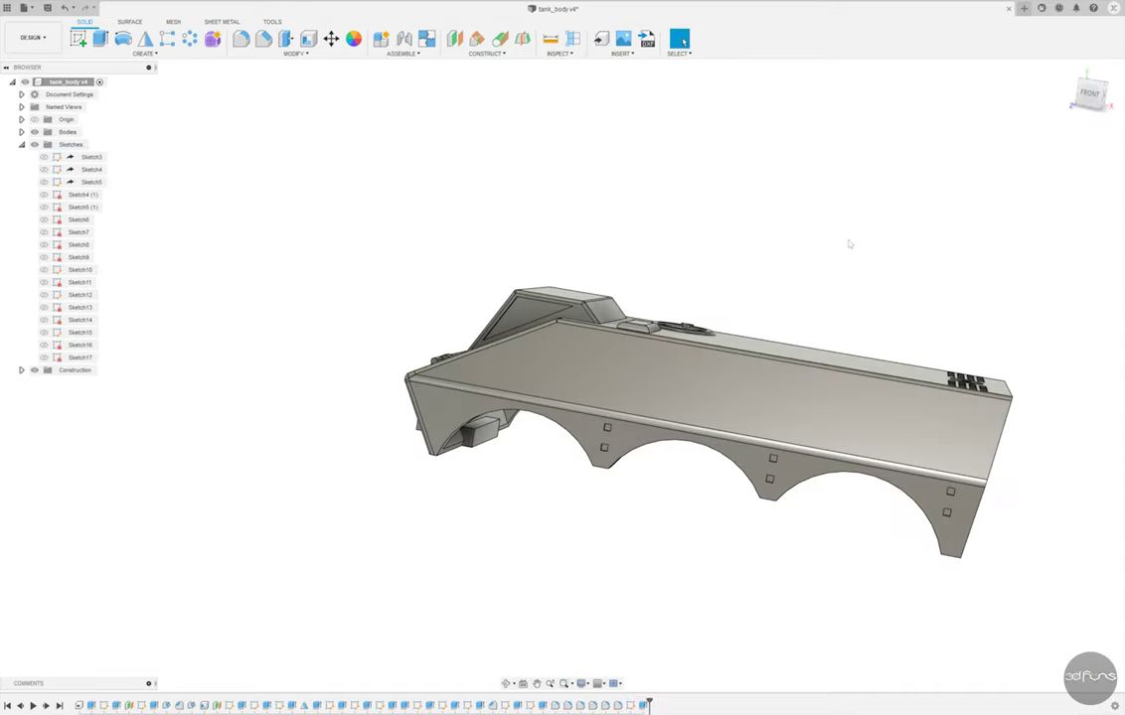
pyautogui.click(79, 37)
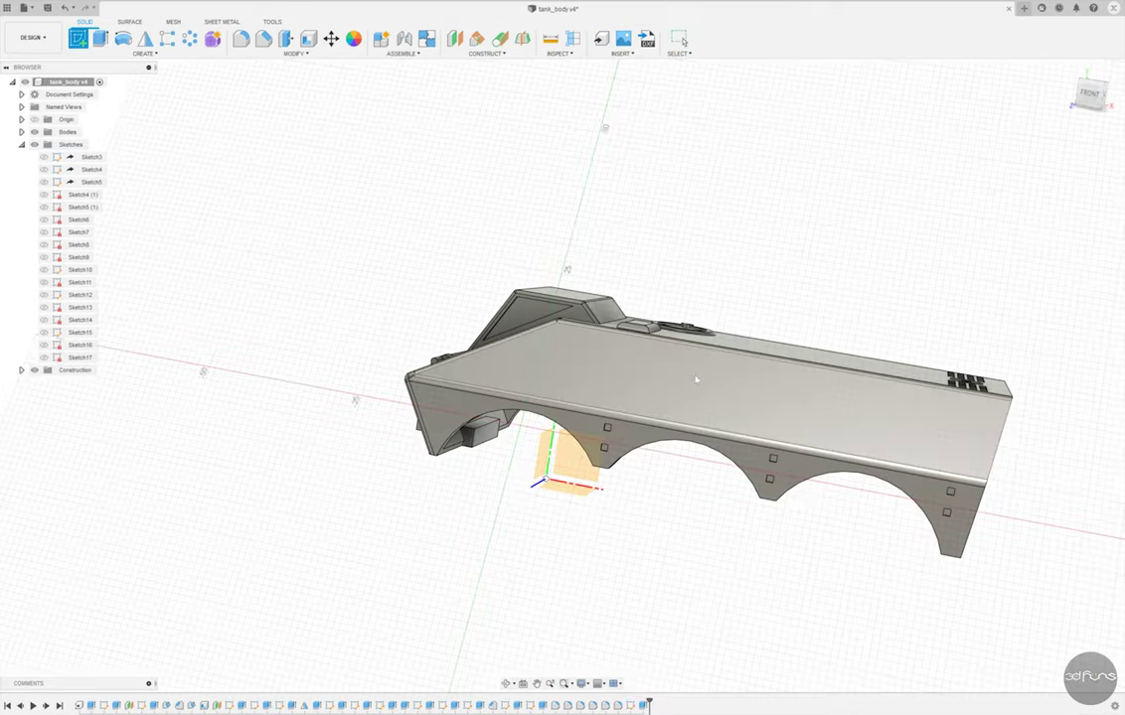
# - Draw two rectangles side by side on the sloped front face
pyautogui.click(566, 457)
pyautogui.click(589, 372)
pyautogui.click(681, 408)
pyautogui.click(792, 409)
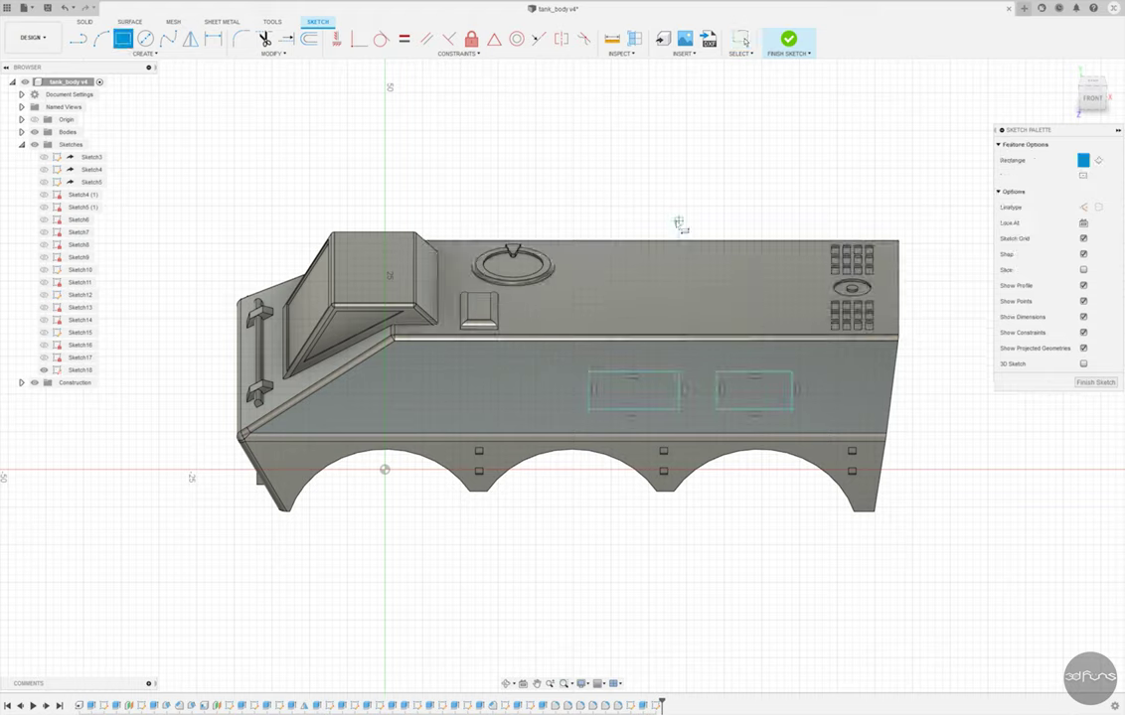
# - Dimension the first rectangle 15 wide and 7 high
pyautogui.press('d')
pyautogui.click(635, 373)
pyautogui.click(633, 356)
pyautogui.write('15')
pyautogui.press('Return')
pyautogui.scroll(1, 652, 358)
pyautogui.click(580, 390)
pyautogui.click(546, 388)
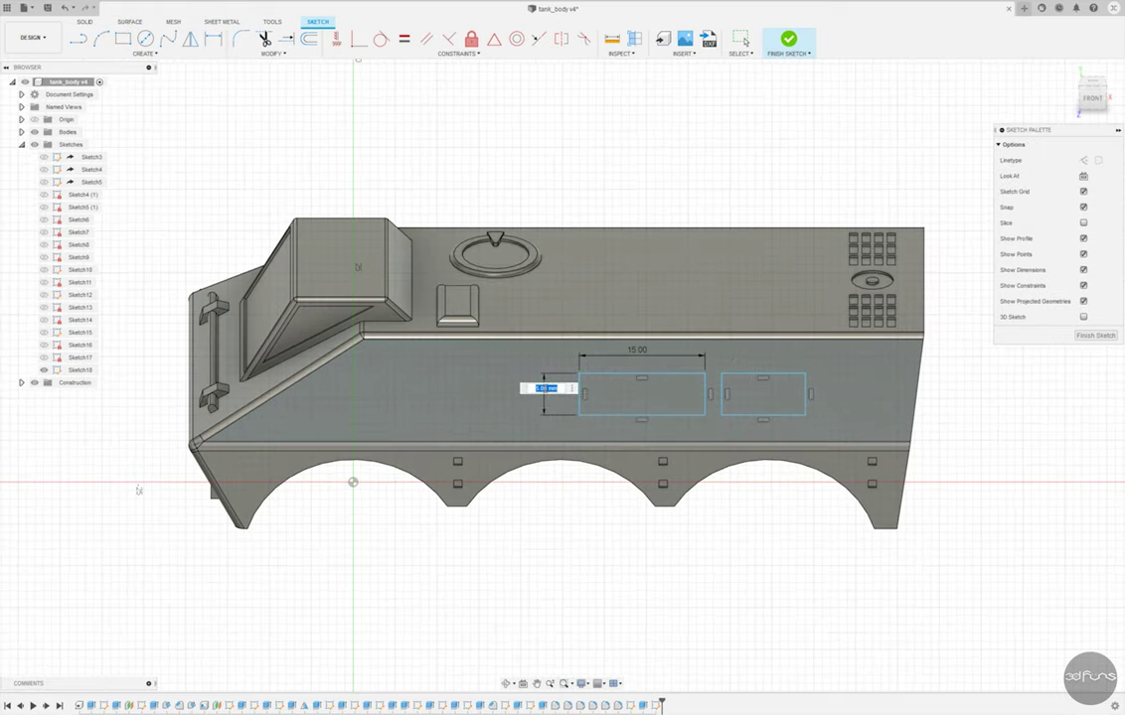
pyautogui.write('7')
pyautogui.press('Return')
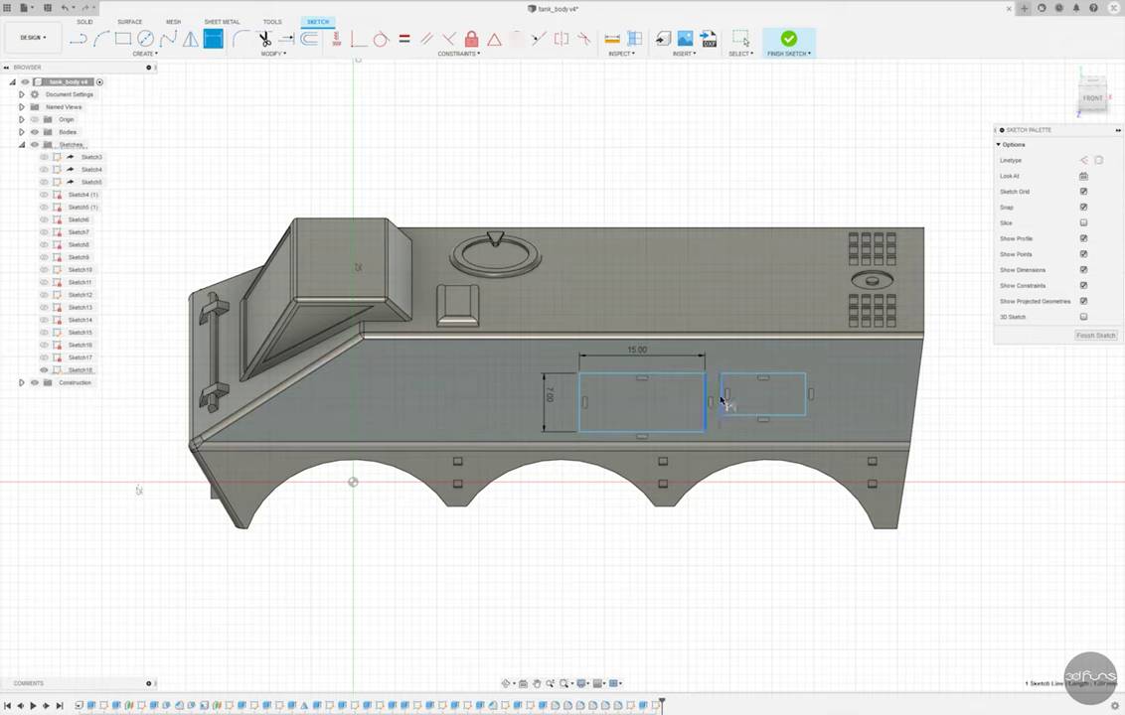
# - Set a 3 gap, 25 axis offset and 6.50 height offset, and make the rectangles equal
pyautogui.click(735, 483)
pyautogui.write('3')
pyautogui.press('Return')
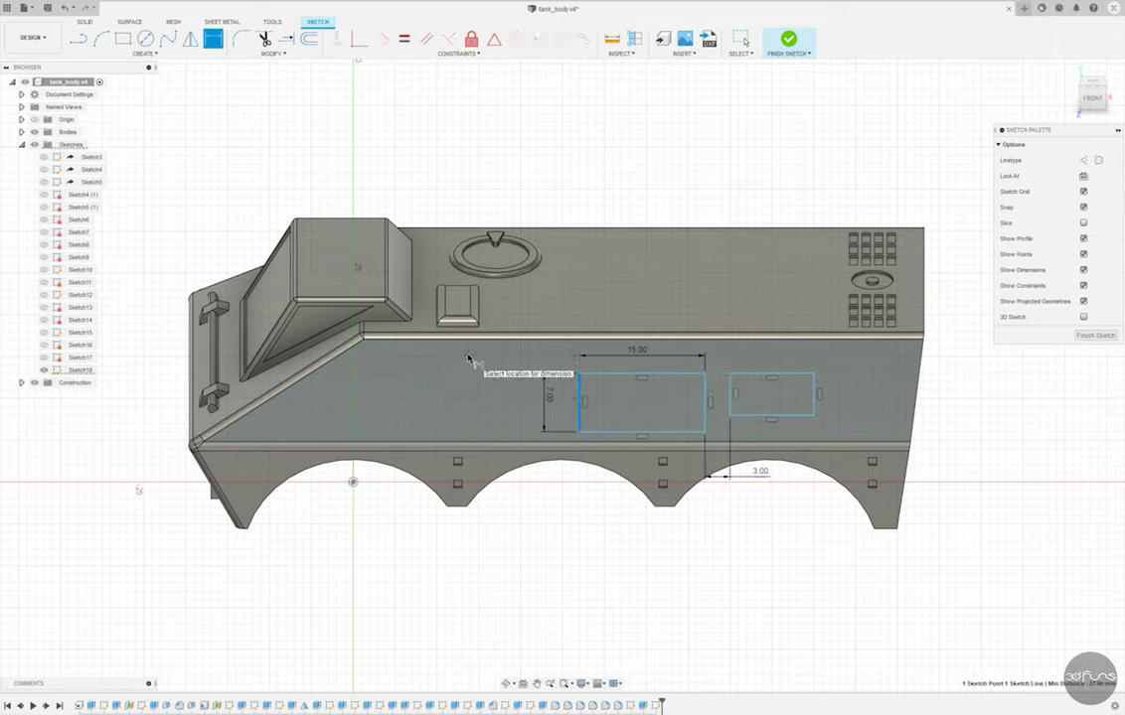
pyautogui.click(468, 360)
pyautogui.write('25')
pyautogui.press('Return')
pyautogui.click(352, 479)
pyautogui.click(577, 434)
pyautogui.click(302, 462)
pyautogui.press('Return')
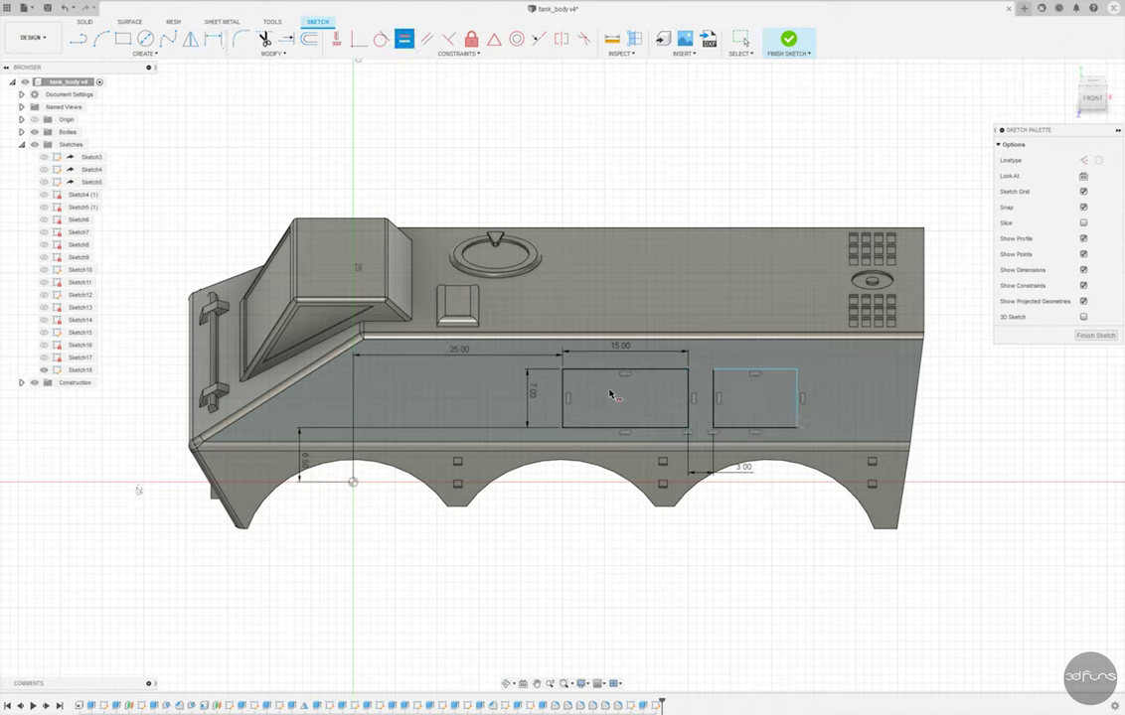
pyautogui.click(762, 433)
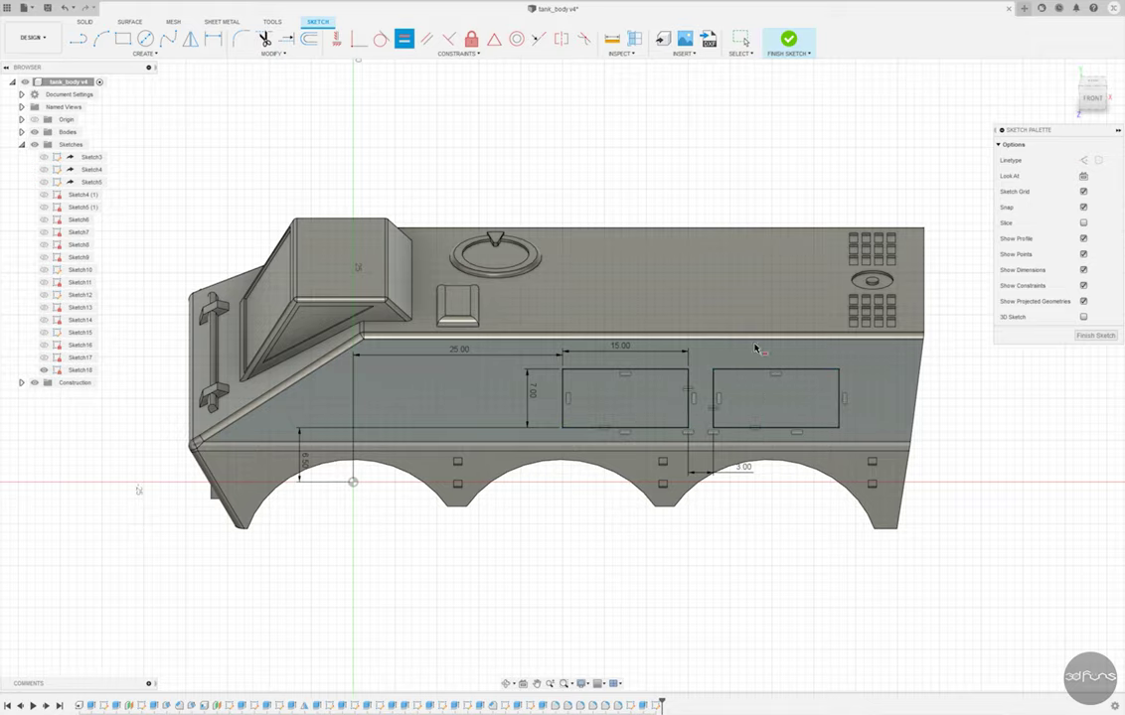
pyautogui.press('Escape')
# - Extrude both rectangles as raised panels, then start a new sketch on that face
pyautogui.keyDown('shift'); pyautogui.moveTo(783, 344); pyautogui.dragTo(736, 283, button='middle'); pyautogui.keyUp('shift')
pyautogui.press('e')
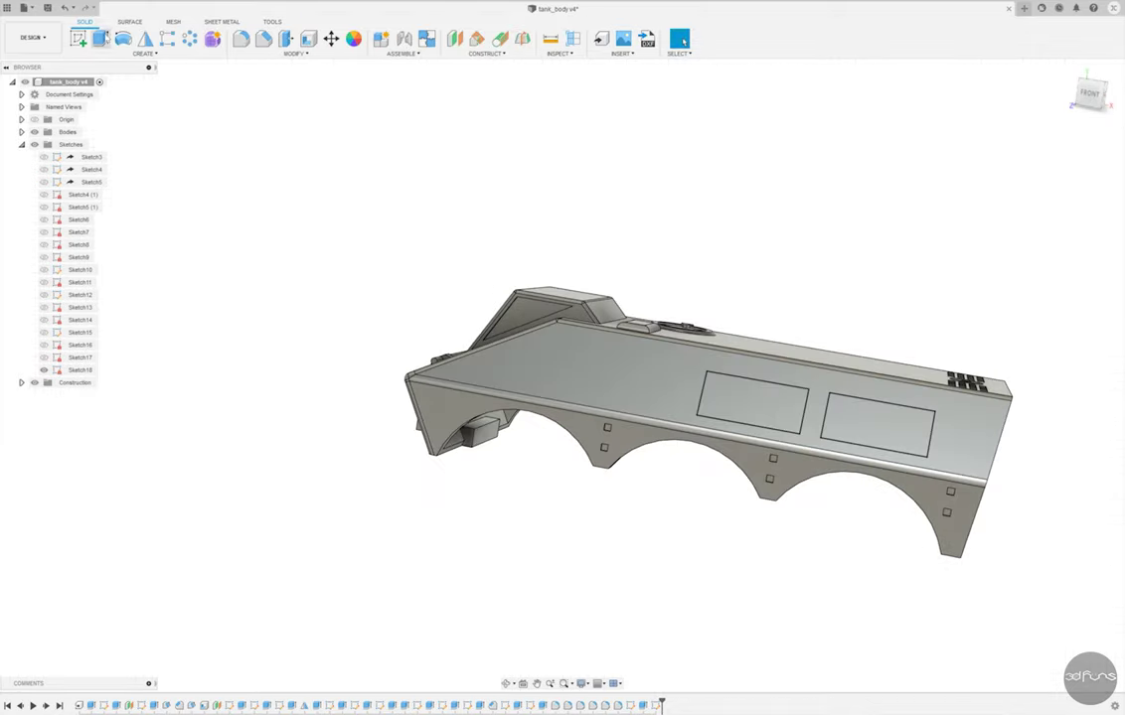
pyautogui.click(752, 403)
pyautogui.click(867, 397)
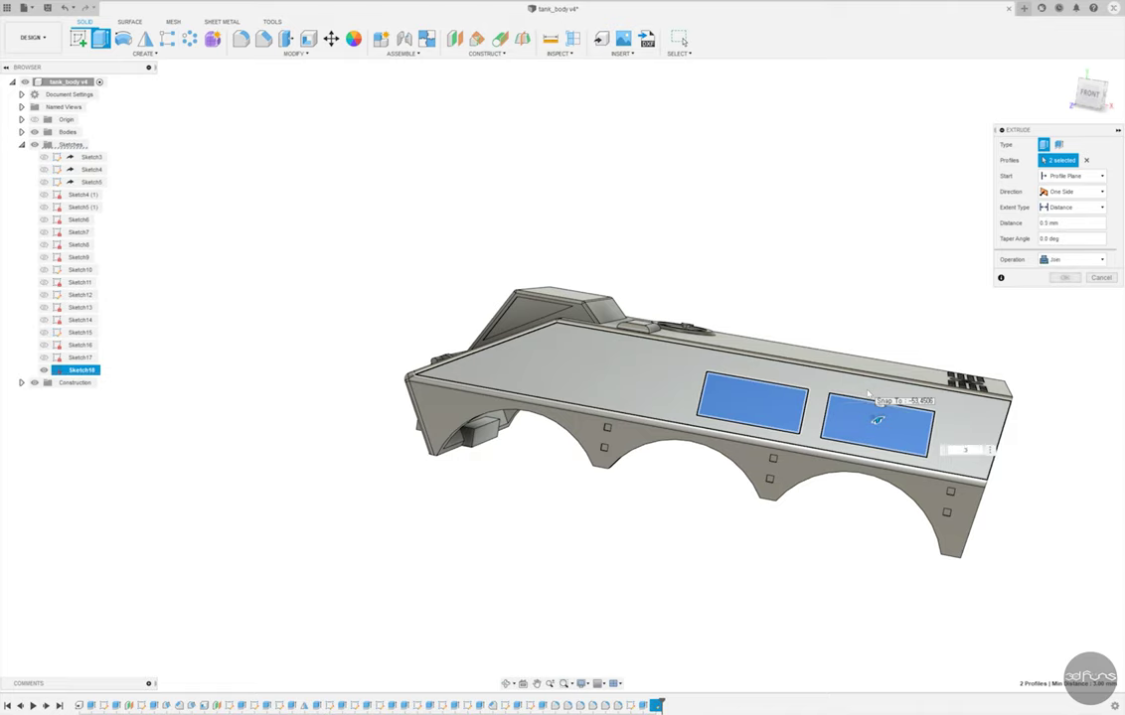
pyautogui.press('Return')
pyautogui.keyDown('shift'); pyautogui.moveTo(869, 395); pyautogui.dragTo(825, 283, button='middle'); pyautogui.keyUp('shift')
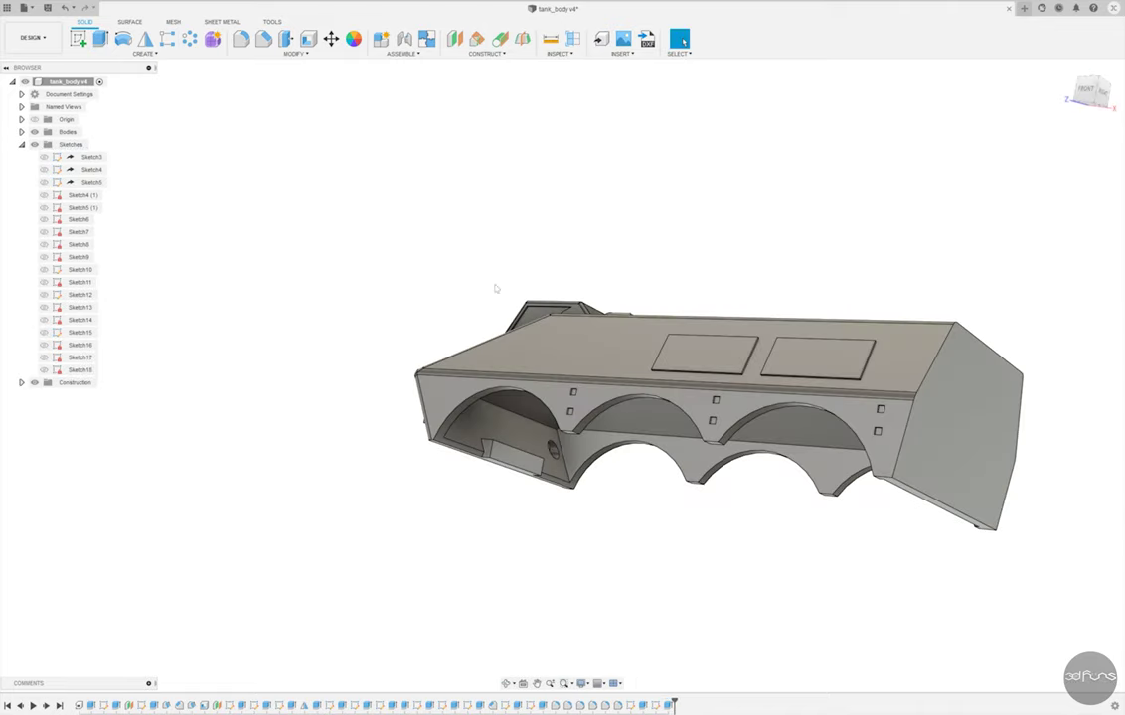
pyautogui.click(77, 39)
pyautogui.click(572, 464)
pyautogui.scroll(5, 417, 397)
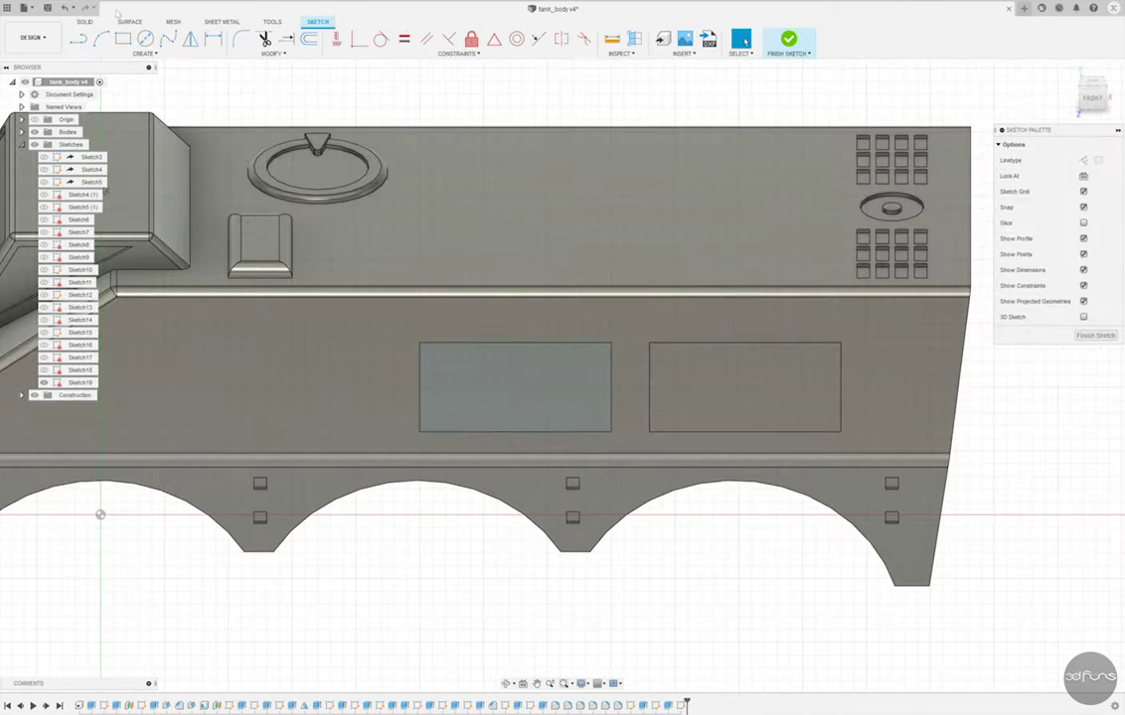
# - Draw four small slot rectangles along the top edges of the two panels
pyautogui.scroll(3, 435, 352)
pyautogui.press('r')
pyautogui.click(471, 359)
pyautogui.click(659, 355)
pyautogui.click(766, 359)
pyautogui.scroll(-2, 759, 357)
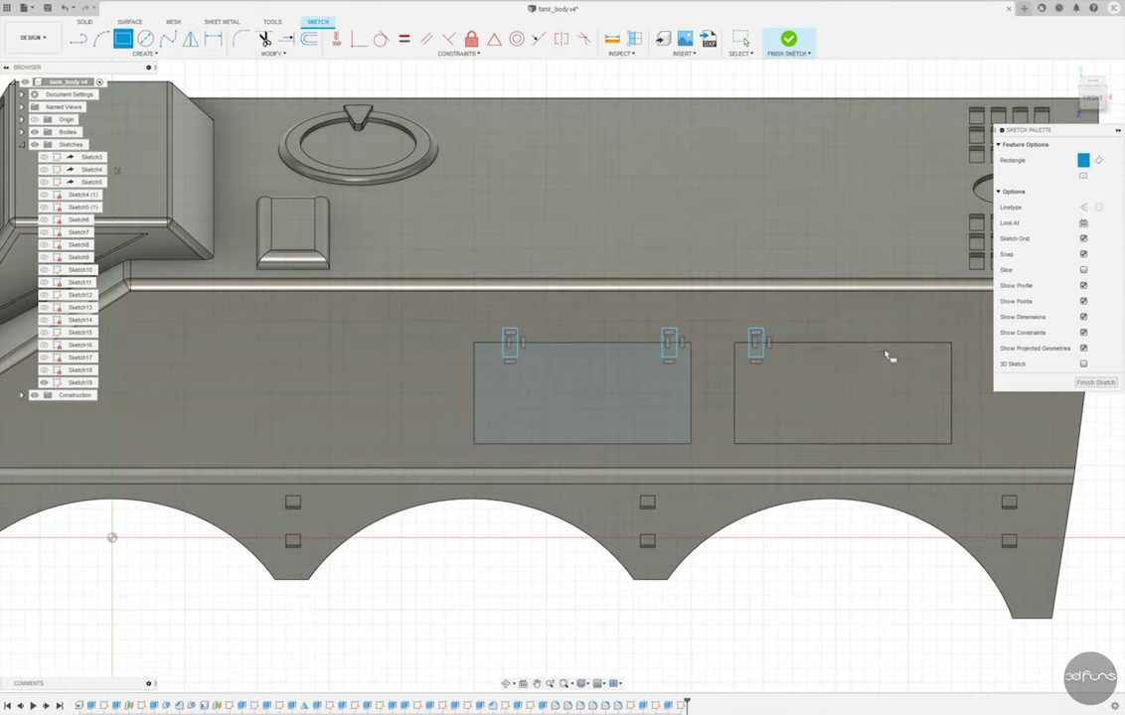
pyautogui.click(916, 327)
pyautogui.press('Escape')
pyautogui.scroll(2, 534, 296)
pyautogui.press('Escape')
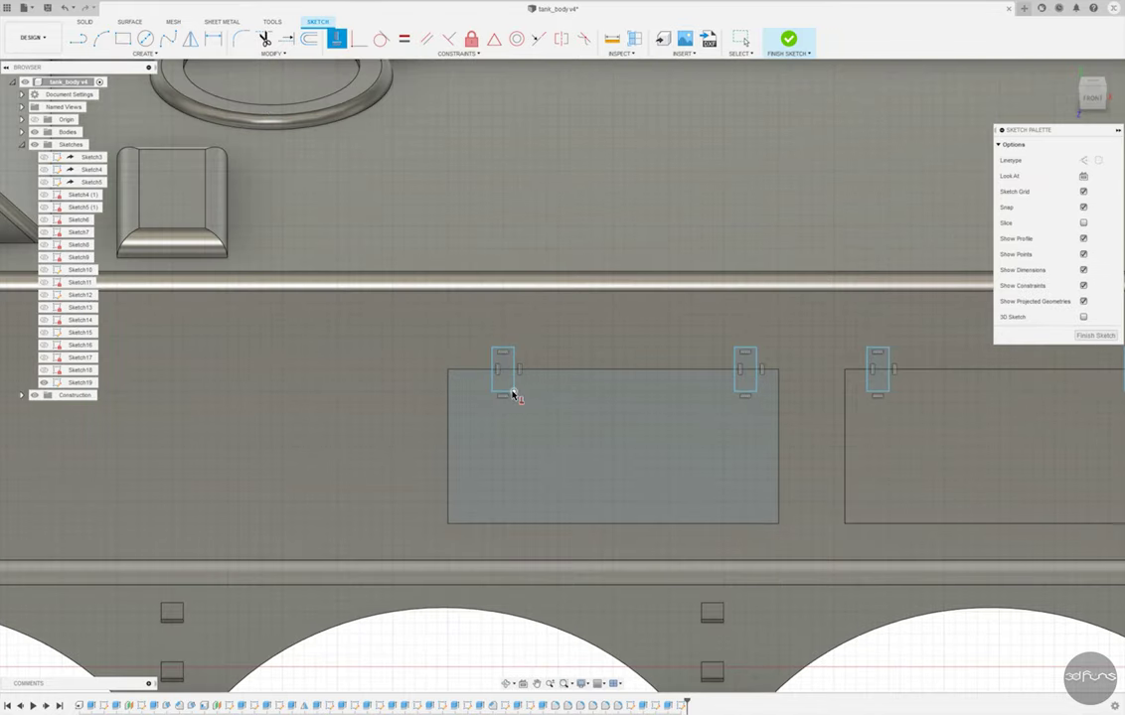
pyautogui.scroll(-2, 919, 395)
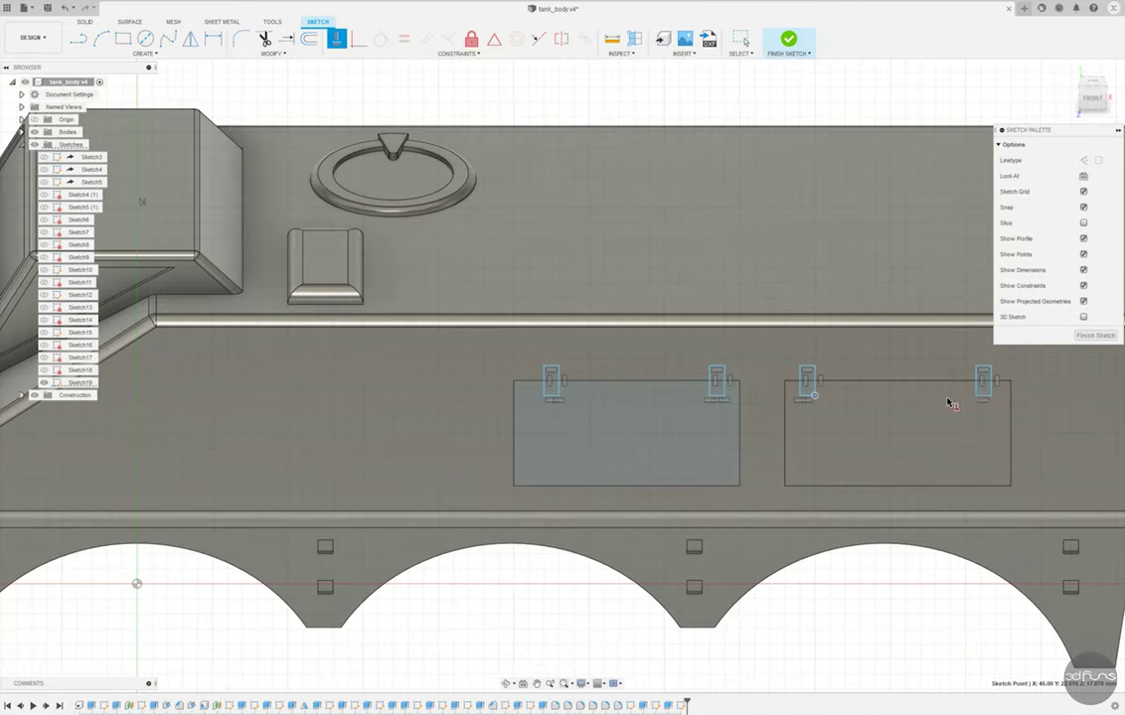
# - Make the slot edges equal and place the first slot 1.50 from the left panel edge
pyautogui.click(403, 38)
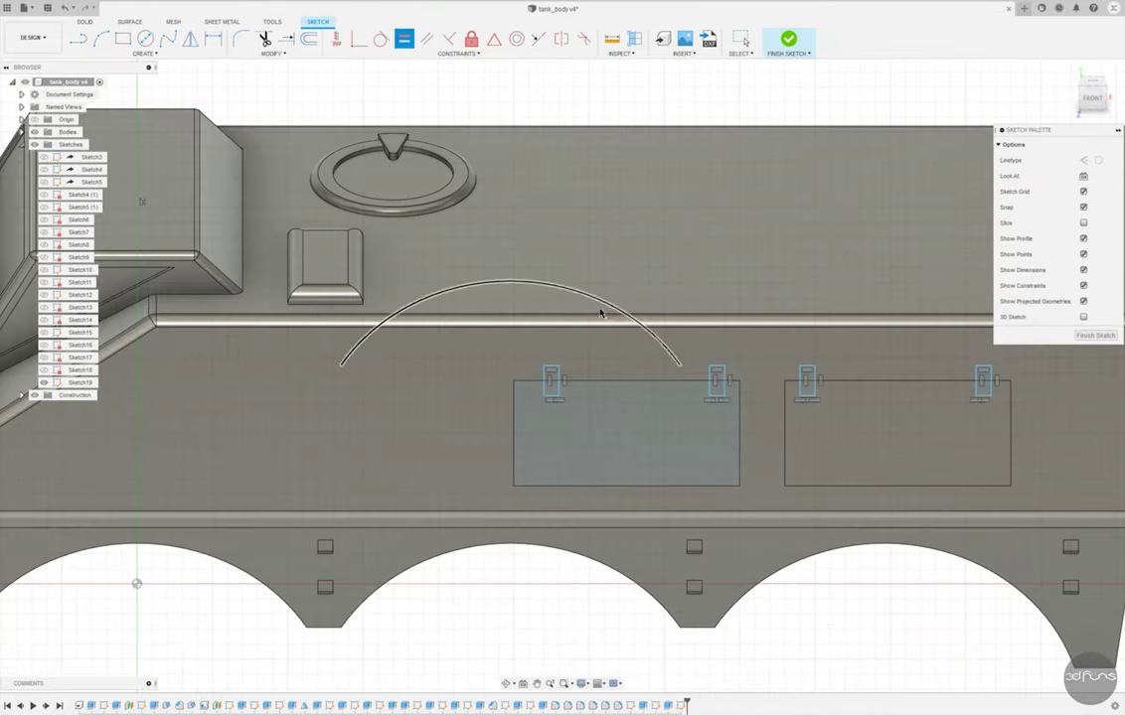
pyautogui.click(552, 400)
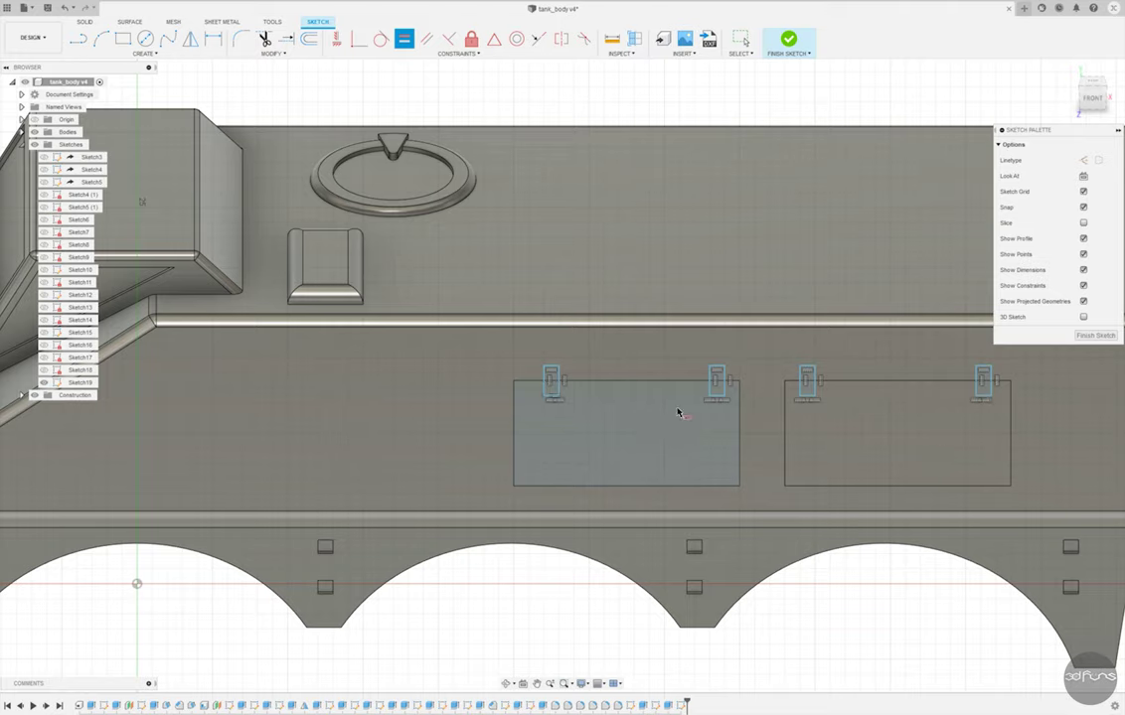
pyautogui.click(545, 388)
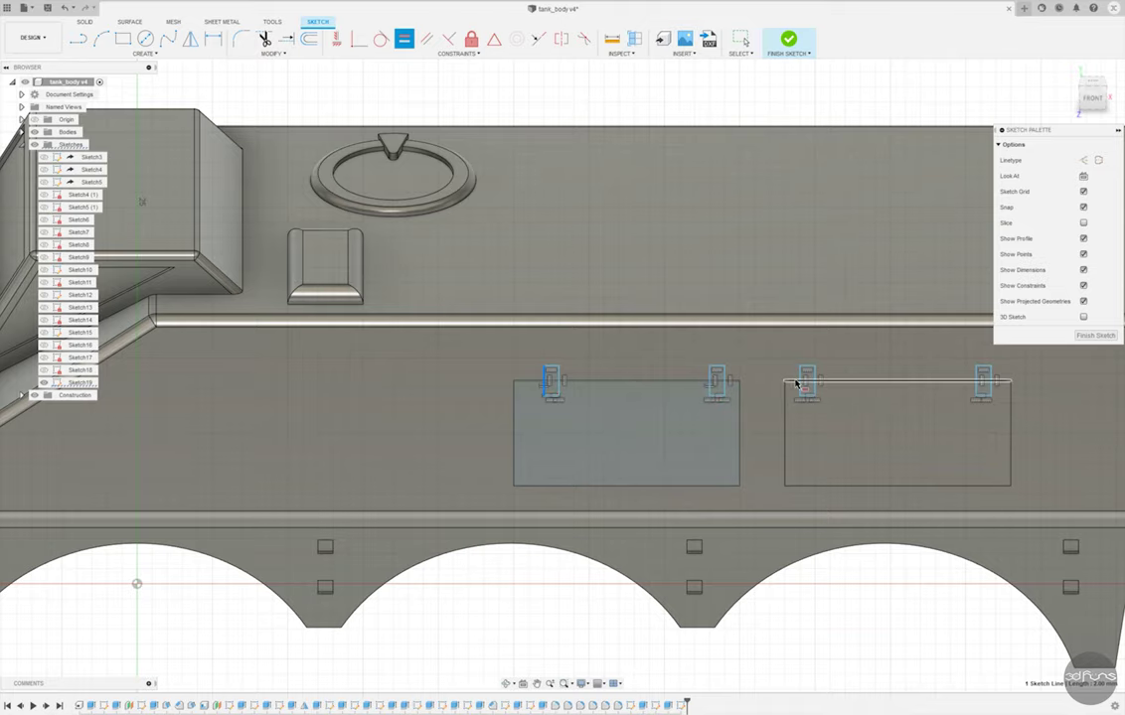
pyautogui.press('d')
pyautogui.scroll(2, 409, 343)
pyautogui.click(526, 412)
pyautogui.click(552, 394)
pyautogui.click(537, 422)
pyautogui.press('Return')
# - Give the first slot a 1.00 width and fix its upper and lower heights
pyautogui.press('d')
pyautogui.scroll(2, 558, 383)
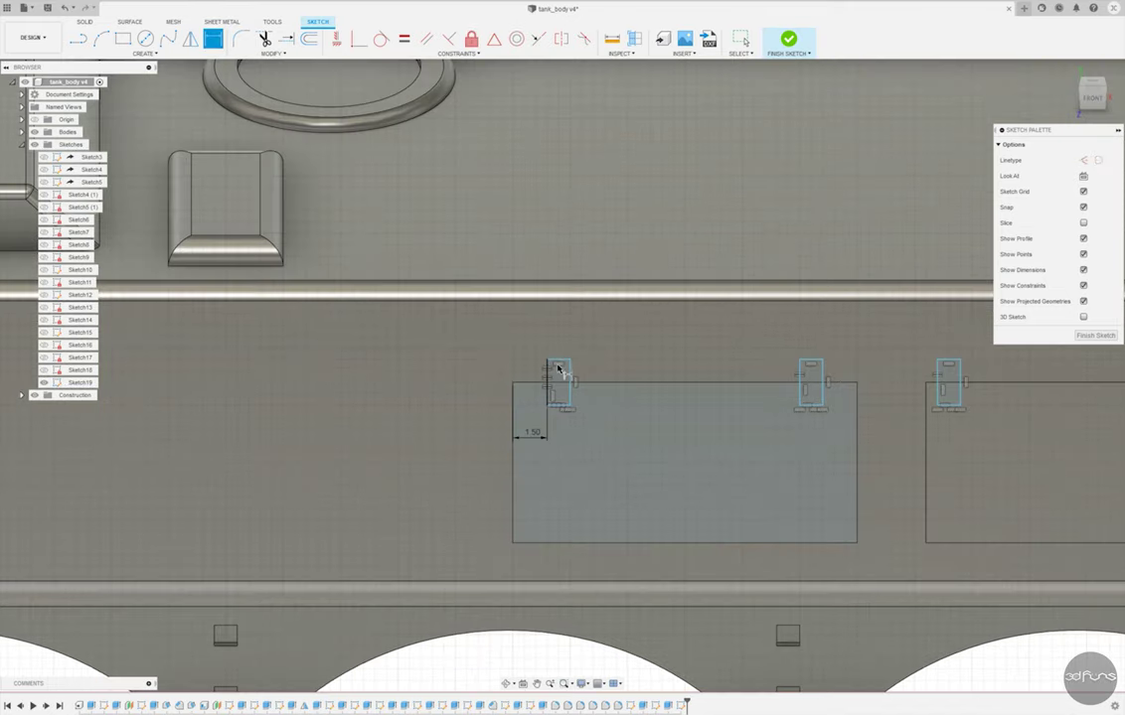
pyautogui.click(559, 338)
pyautogui.press('Return')
pyautogui.click(560, 361)
pyautogui.click(563, 382)
pyautogui.click(605, 369)
pyautogui.press('Return')
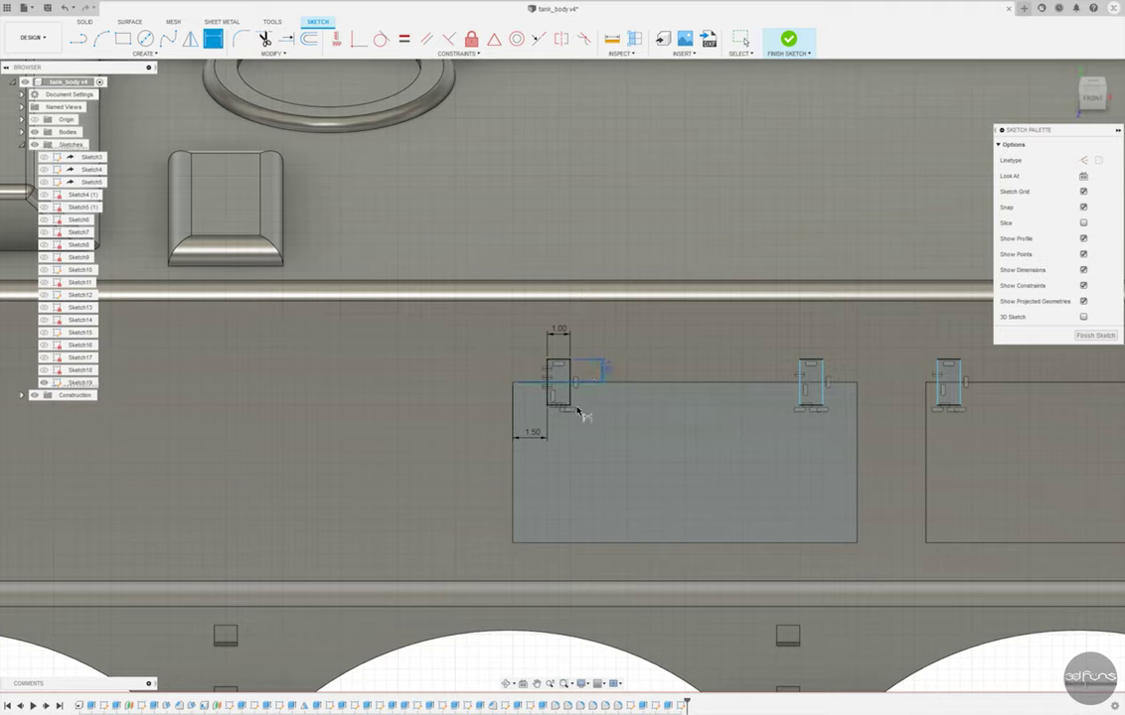
pyautogui.click(559, 385)
pyautogui.click(607, 402)
pyautogui.press('Return')
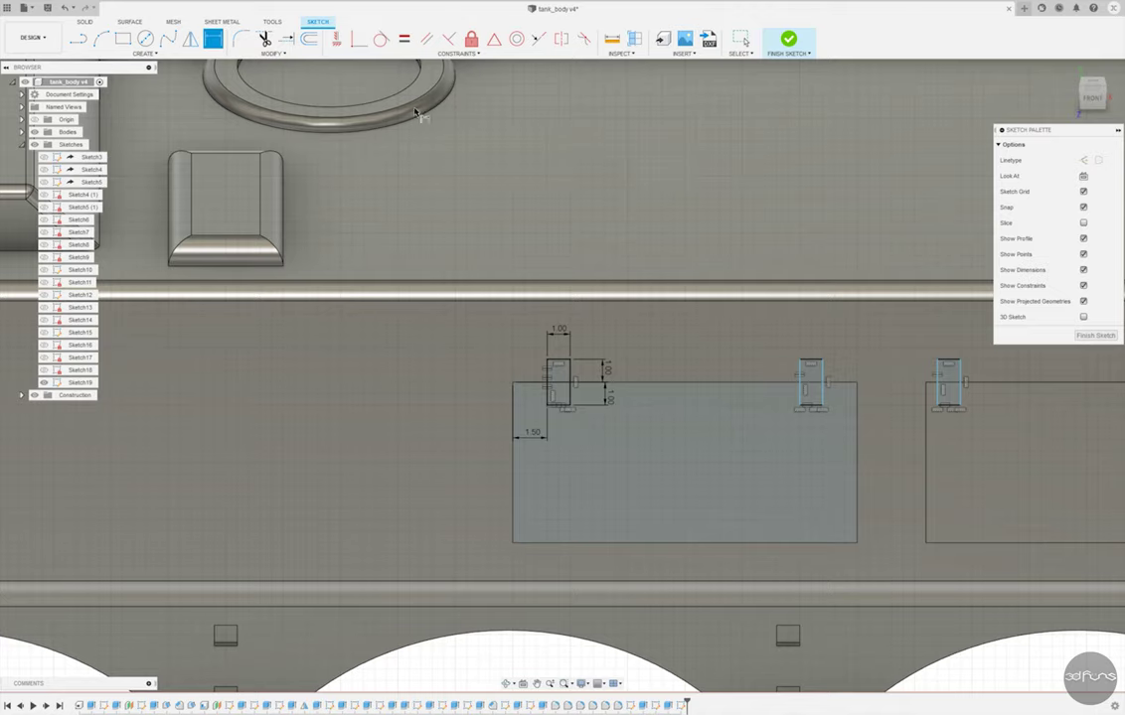
# - Place the other three slots 1.50 in from their panel edges
pyautogui.click(858, 406)
pyautogui.click(854, 332)
pyautogui.press('Return')
pyautogui.click(854, 321)
pyautogui.press('Return')
pyautogui.scroll(-3, 686, 417)
pyautogui.scroll(2, 939, 409)
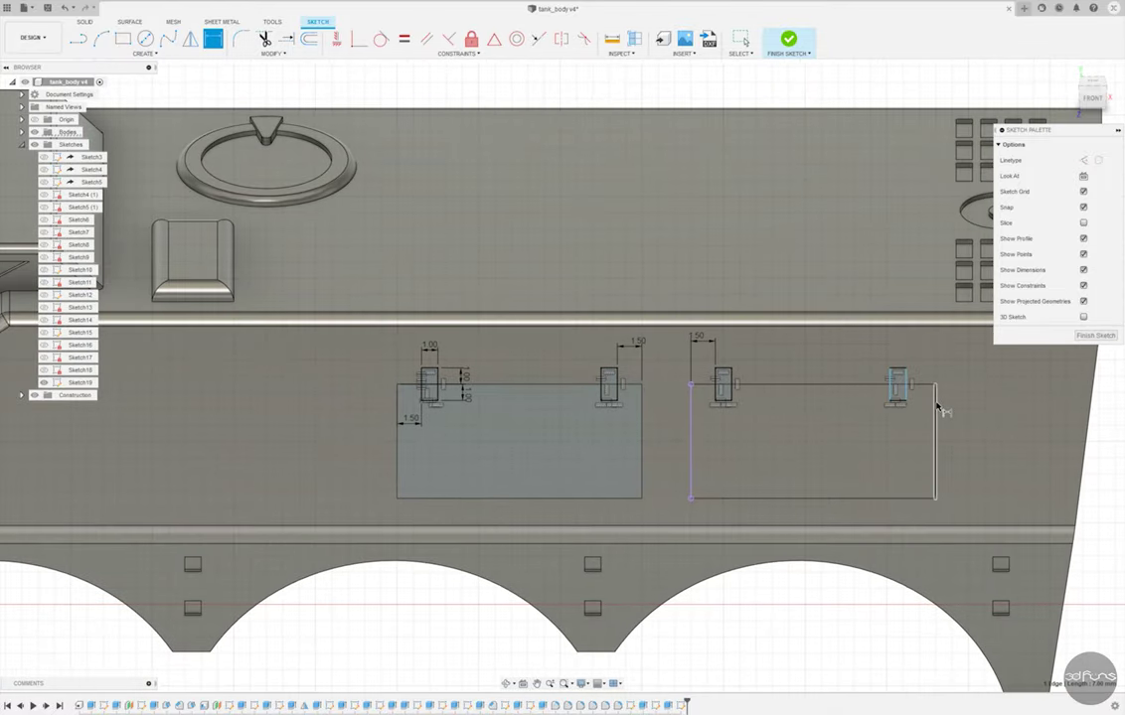
pyautogui.click(907, 395)
pyautogui.click(915, 348)
pyautogui.press('Return')
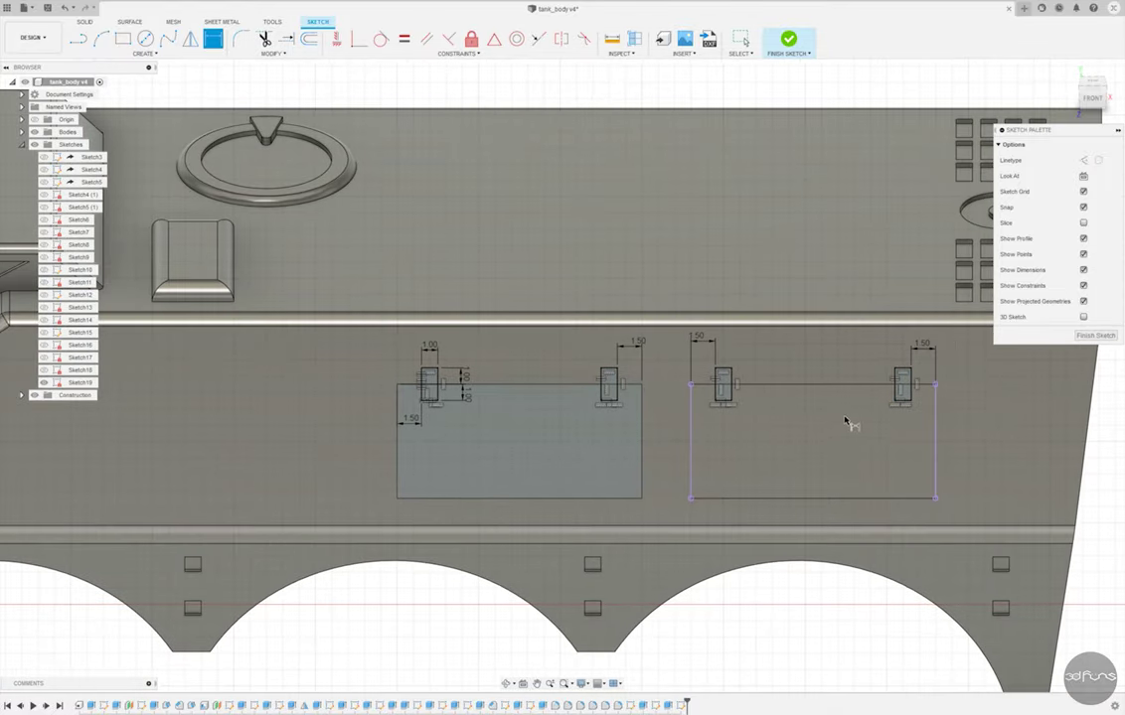
# - Finish the sketch and begin an extrusion with the first left-panel slot selected
pyautogui.press('e')
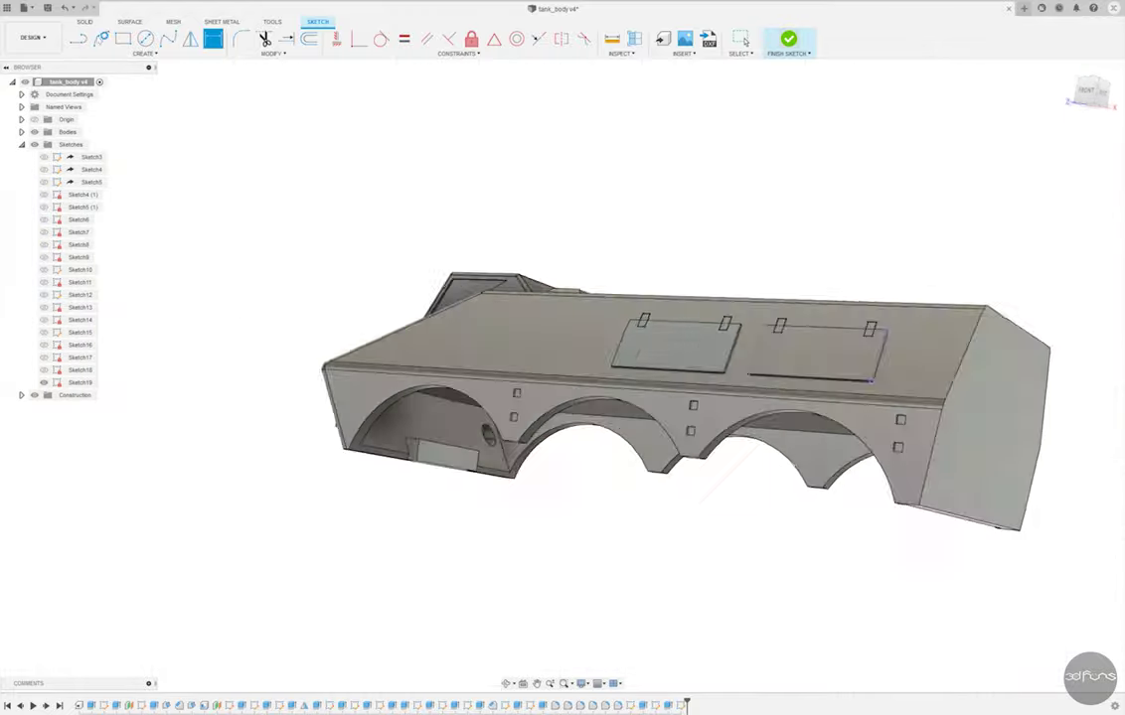
pyautogui.scroll(3, 679, 338)
pyautogui.click(674, 332)
# - Add the remaining slots and set the extrusion to extend in two directions
pyautogui.click(810, 332)
pyautogui.click(909, 341)
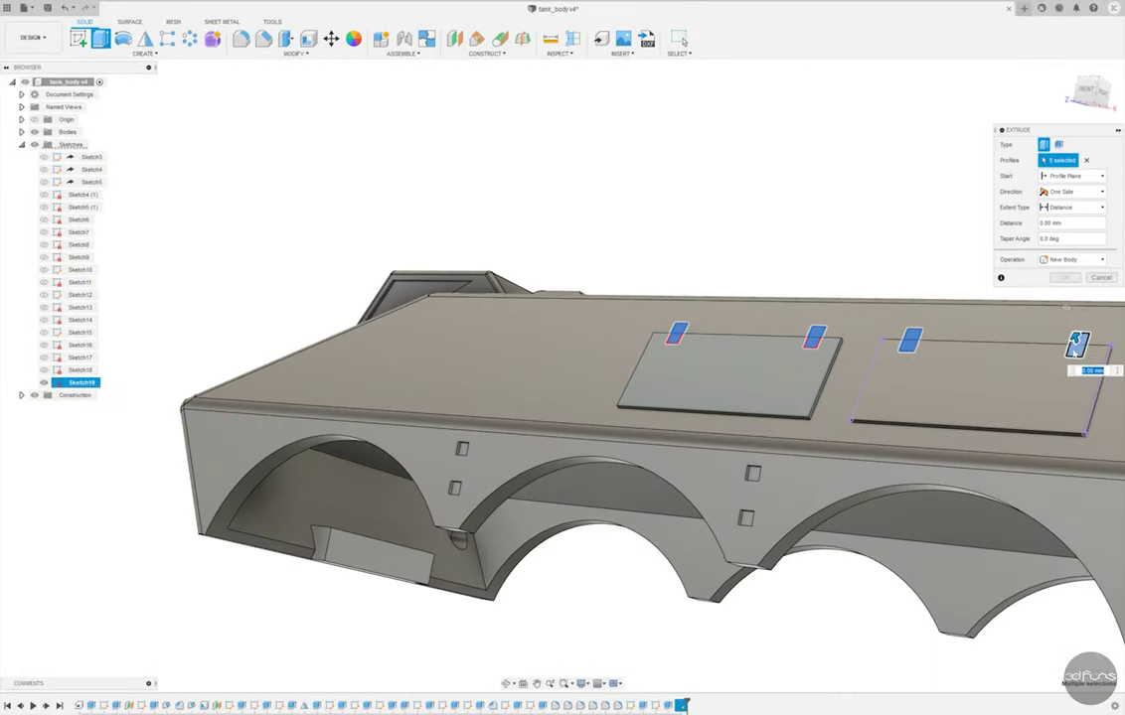
pyautogui.write('3')
pyautogui.click(1071, 191)
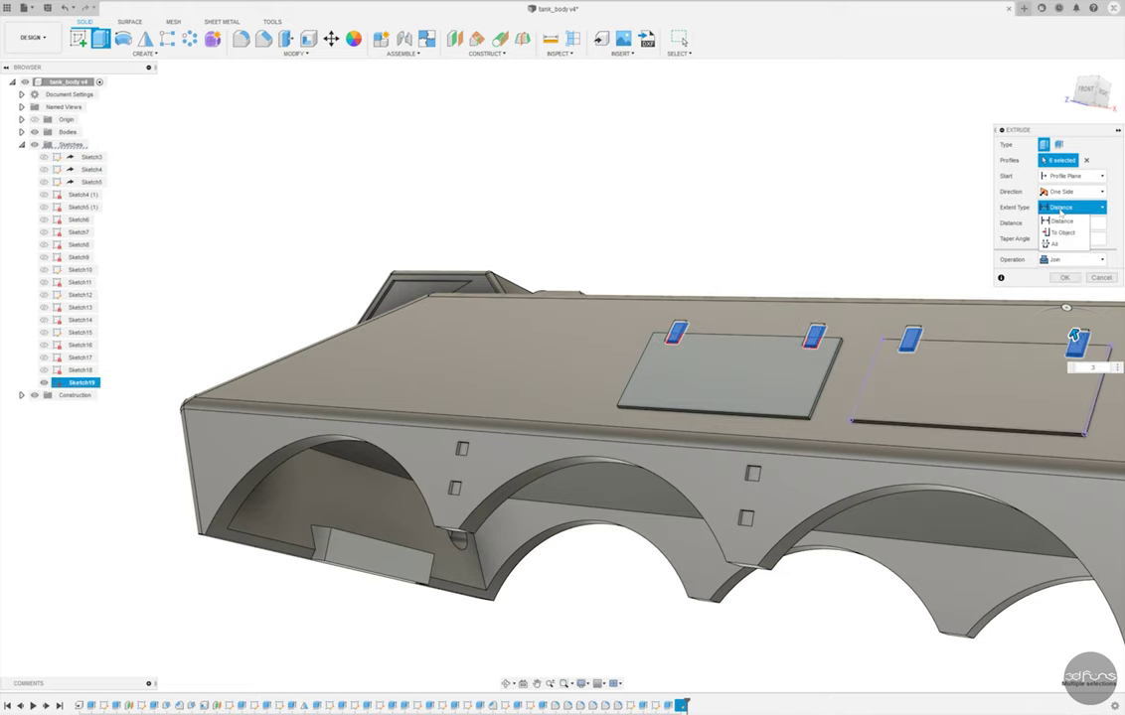
pyautogui.click(1055, 230)
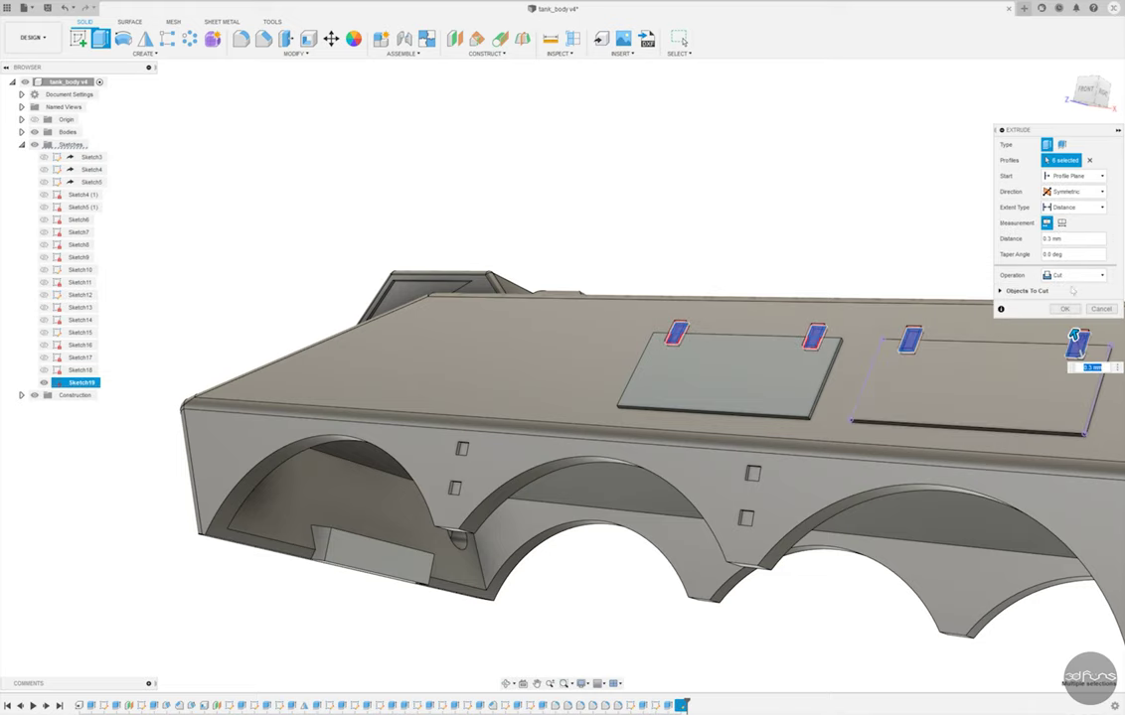
pyautogui.click(1071, 191)
pyautogui.click(1055, 216)
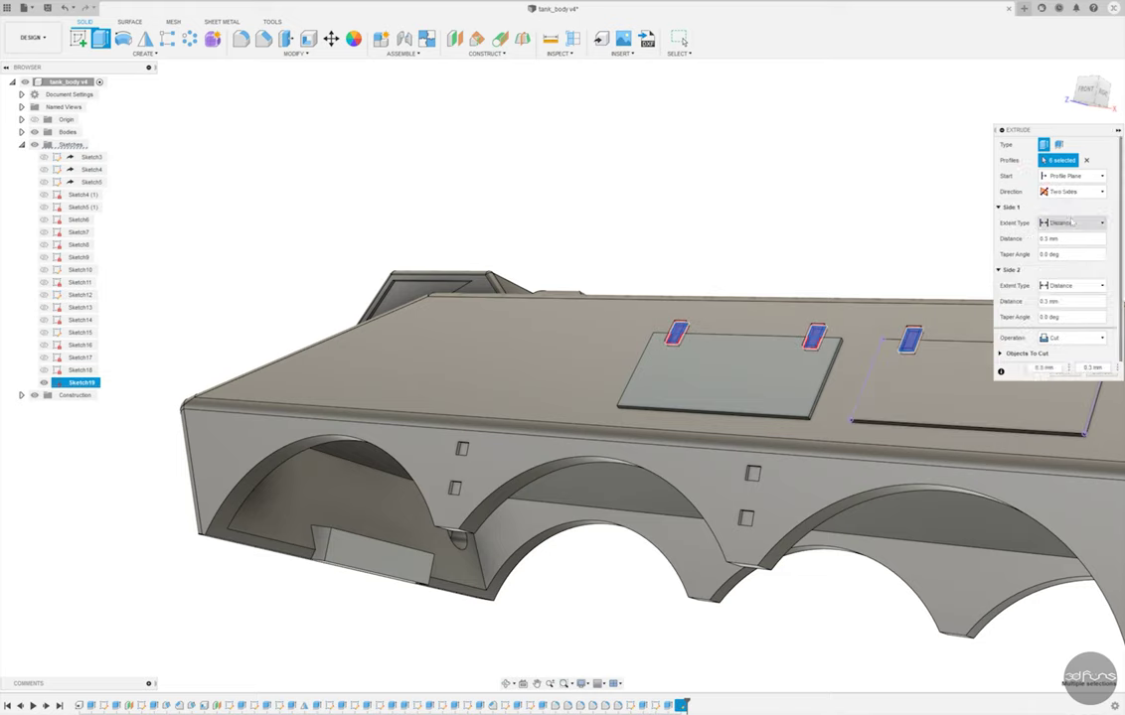
# - Join the tabs to the body, with side two extending to the top face
pyautogui.click(1071, 338)
pyautogui.click(1053, 393)
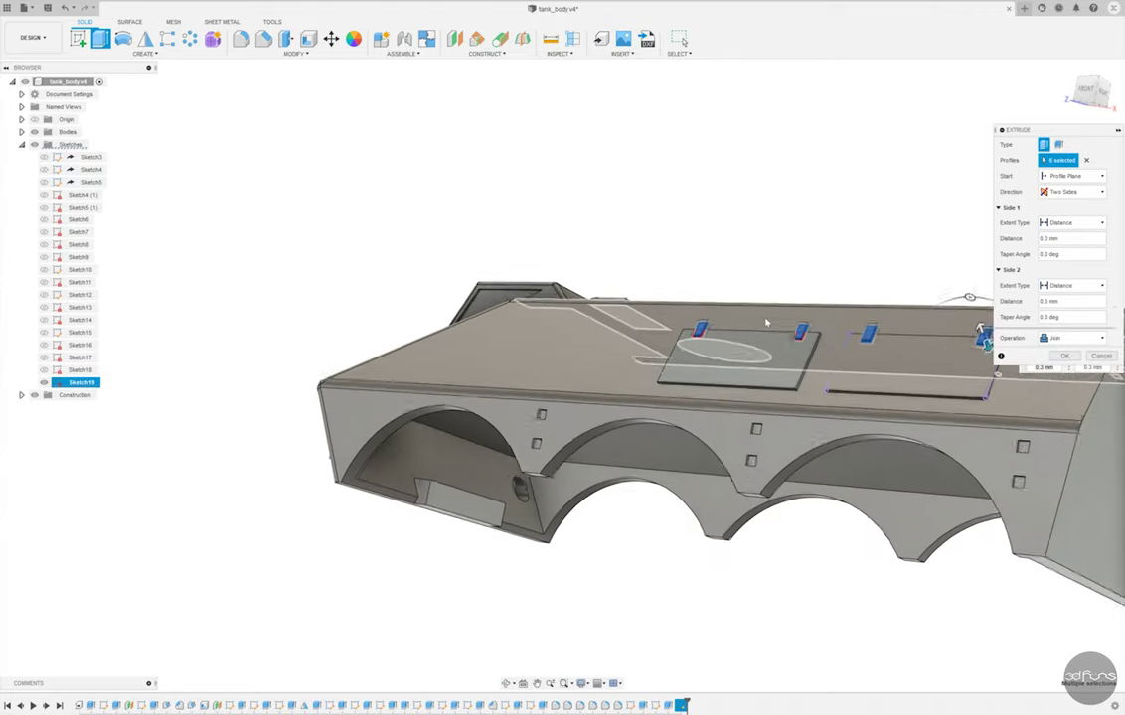
pyautogui.click(1071, 285)
pyautogui.click(1061, 314)
pyautogui.click(747, 312)
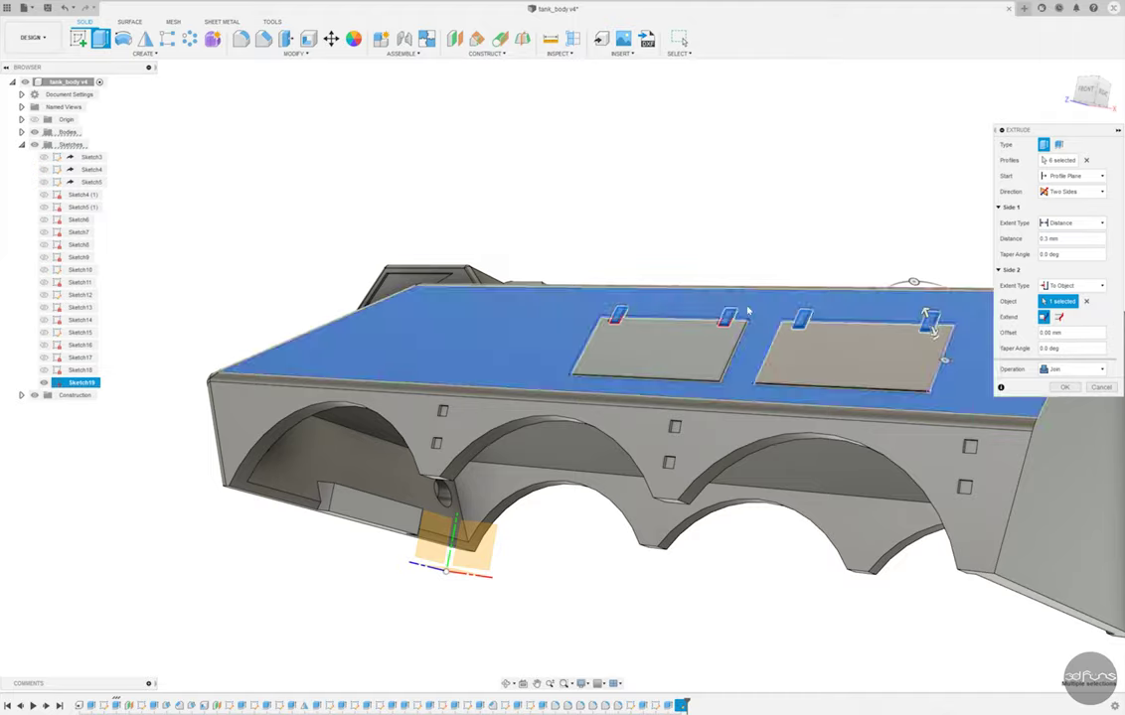
pyautogui.scroll(3, 748, 312)
pyautogui.scroll(3, 755, 313)
pyautogui.press('Return')
pyautogui.moveTo(673, 296)
pyautogui.keyDown('shift'); pyautogui.mouseDown(button='middle')
pyautogui.moveTo(677, 334)
pyautogui.moveTo(696, 278)
pyautogui.mouseUp(button='middle'); pyautogui.keyUp('shift')
pyautogui.scroll(-5, 695, 279)
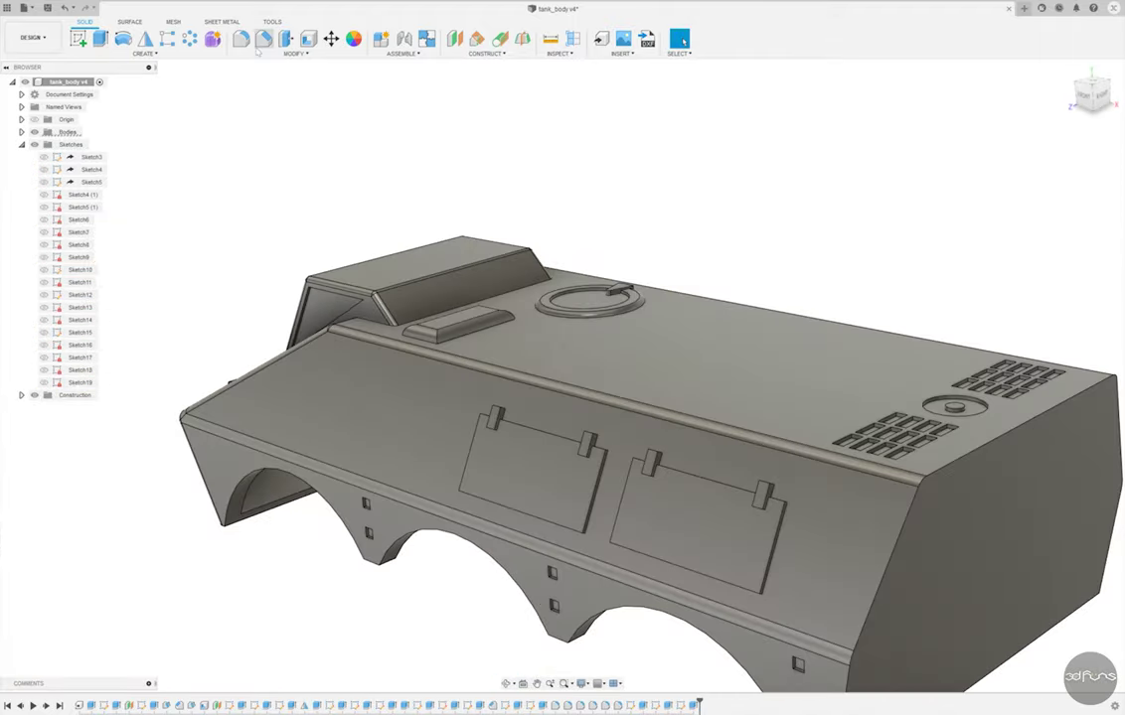
# - Fillet the corner edges of both side plates
pyautogui.click(241, 38)
pyautogui.keyDown('shift'); pyautogui.moveTo(596, 398); pyautogui.dragTo(427, 421, button='middle'); pyautogui.keyUp('shift')
pyautogui.scroll(3, 427, 421)
pyautogui.click(432, 404)
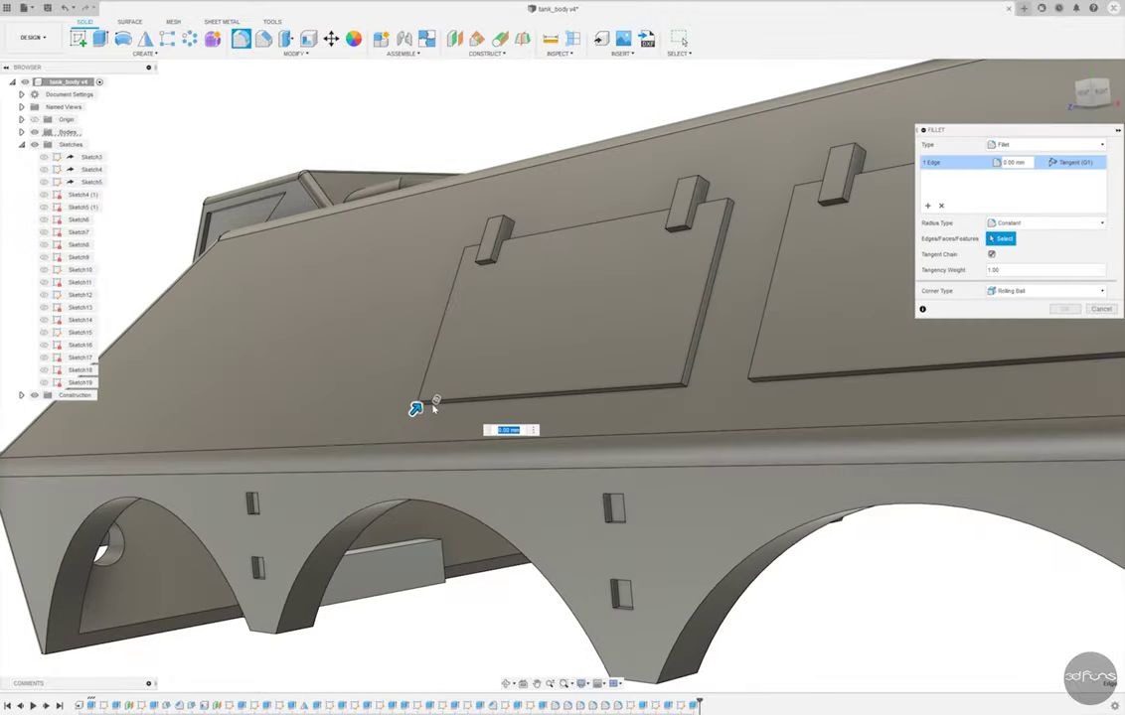
pyautogui.click(691, 378)
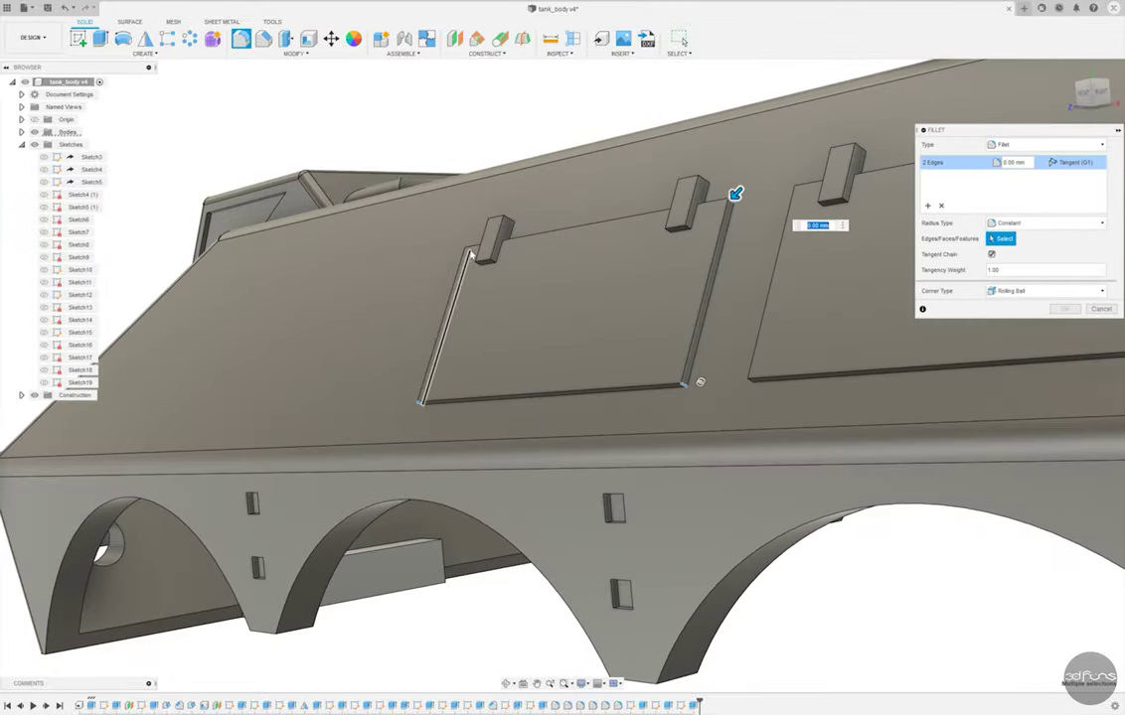
pyautogui.click(469, 252)
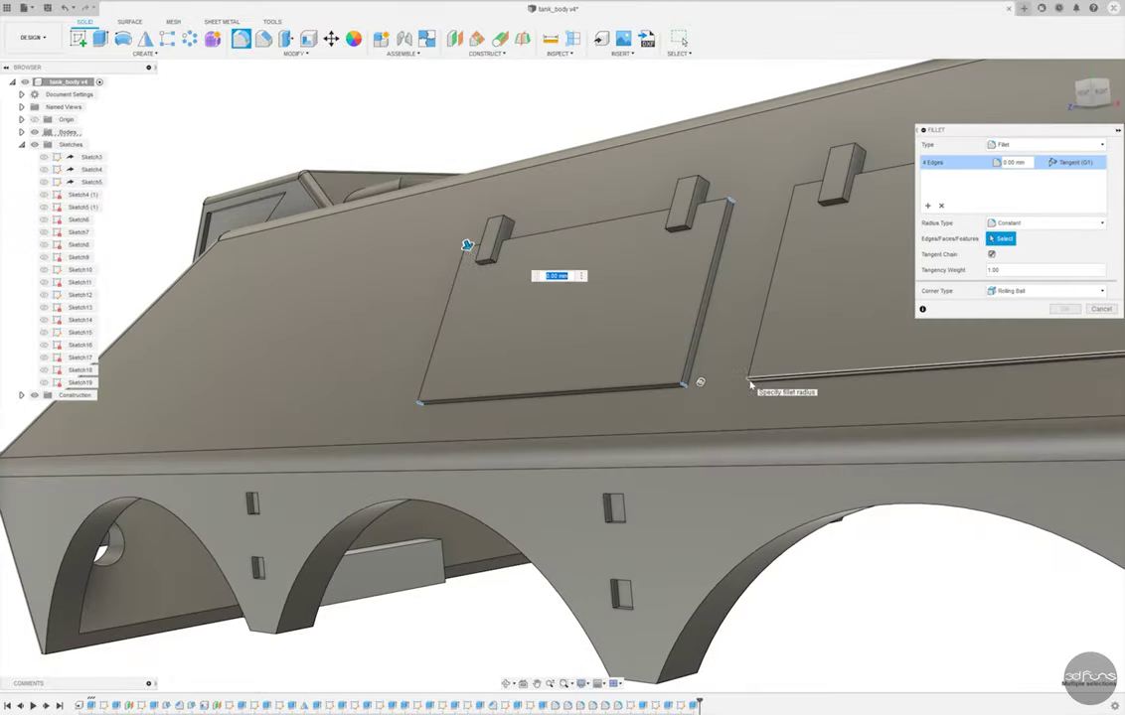
pyautogui.click(776, 298)
pyautogui.click(744, 386)
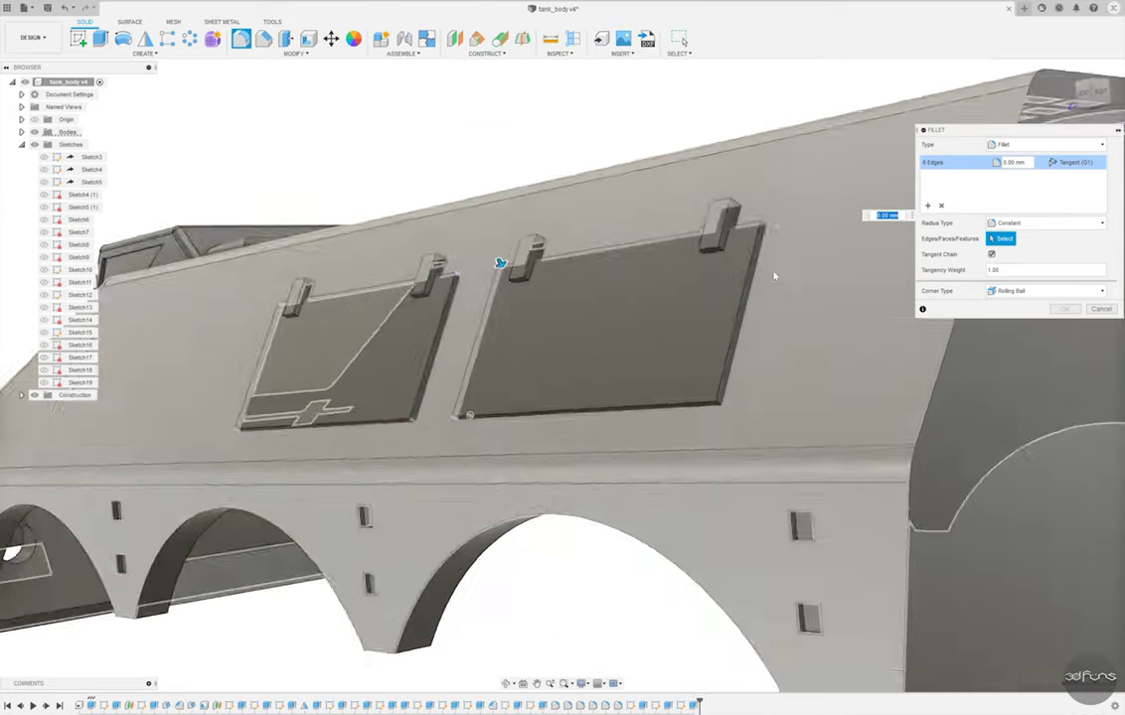
pyautogui.scroll(5, 596, 398)
pyautogui.scroll(-3, 682, 504)
pyautogui.press('Return')
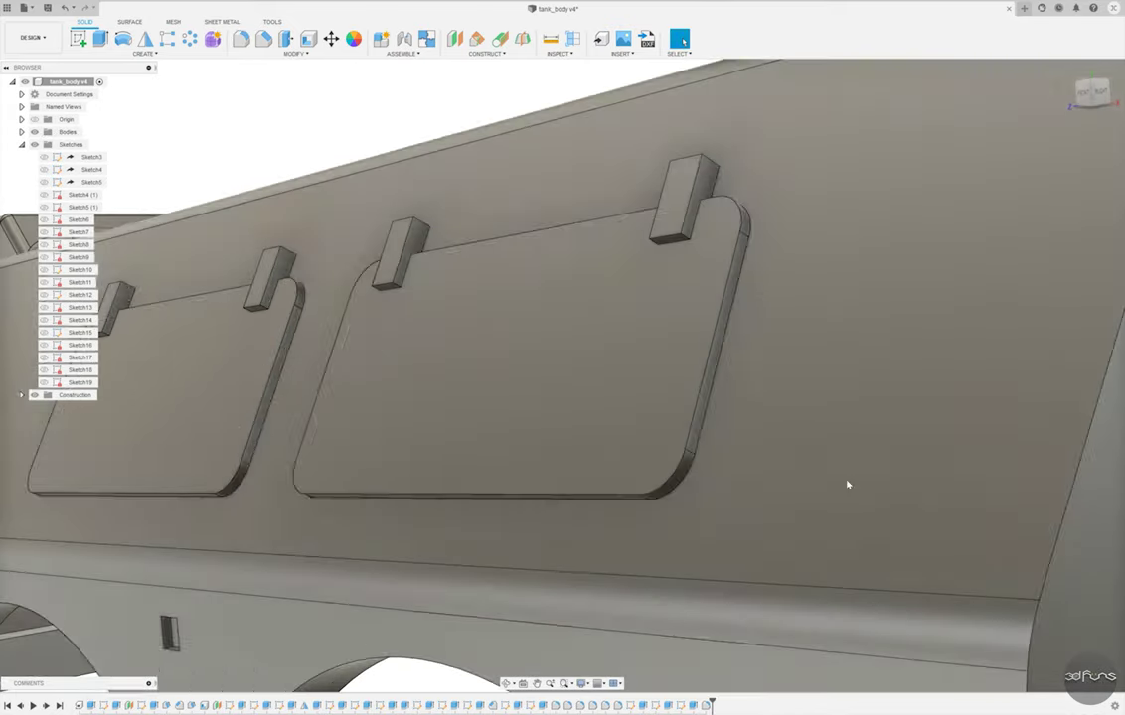
# - Select edges of the right, middle and left tabs for a second fillet
pyautogui.keyDown('shift'); pyautogui.moveTo(845, 482); pyautogui.dragTo(352, 94, button='middle'); pyautogui.keyUp('shift')
pyautogui.click(241, 38)
pyautogui.scroll(5, 740, 289)
pyautogui.click(776, 257)
pyautogui.click(746, 350)
pyautogui.click(738, 264)
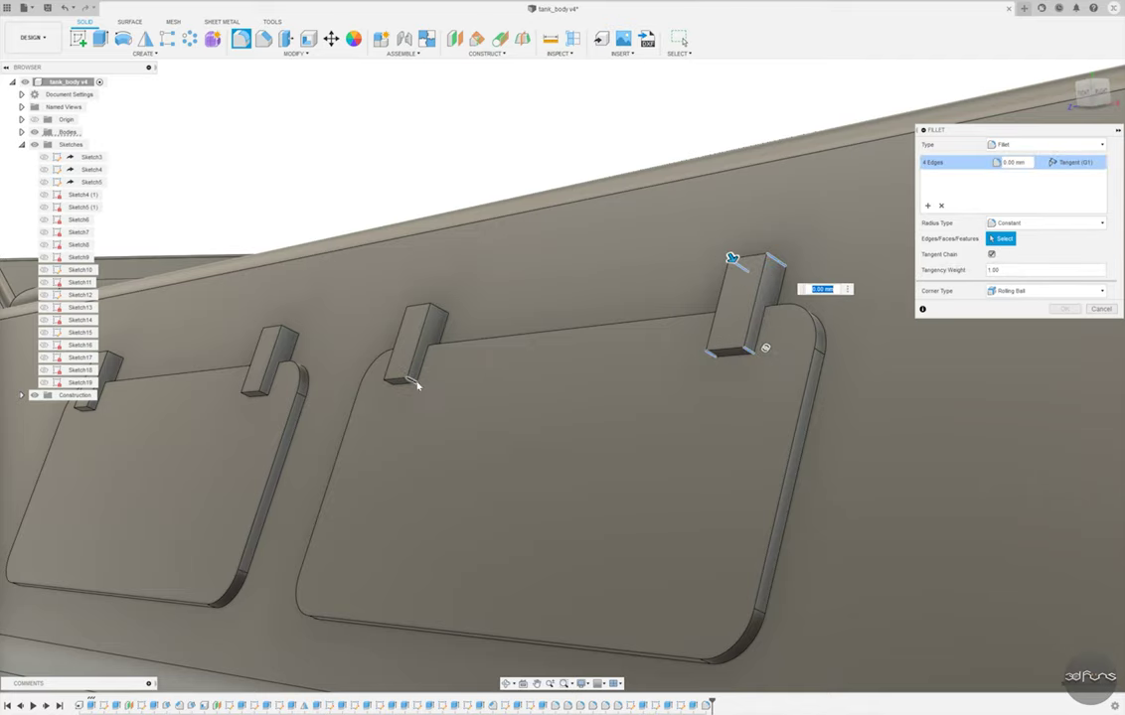
pyautogui.click(409, 382)
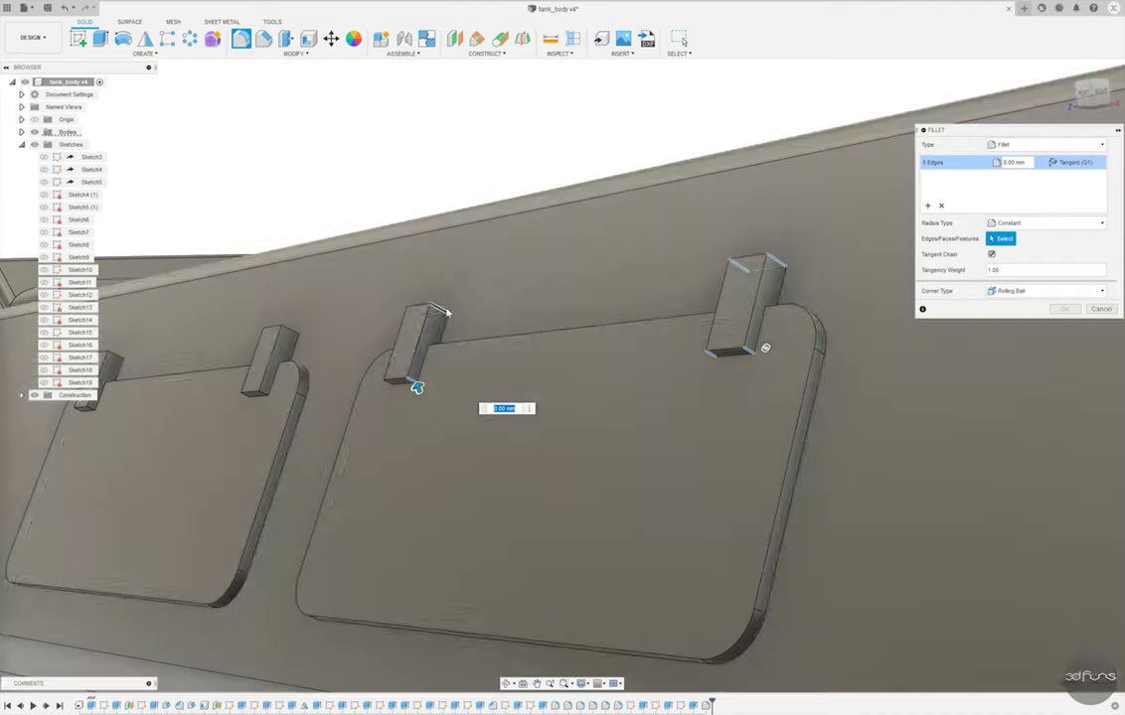
pyautogui.click(444, 312)
pyautogui.click(414, 307)
pyautogui.click(389, 384)
pyautogui.click(256, 392)
pyautogui.click(244, 393)
pyautogui.click(288, 329)
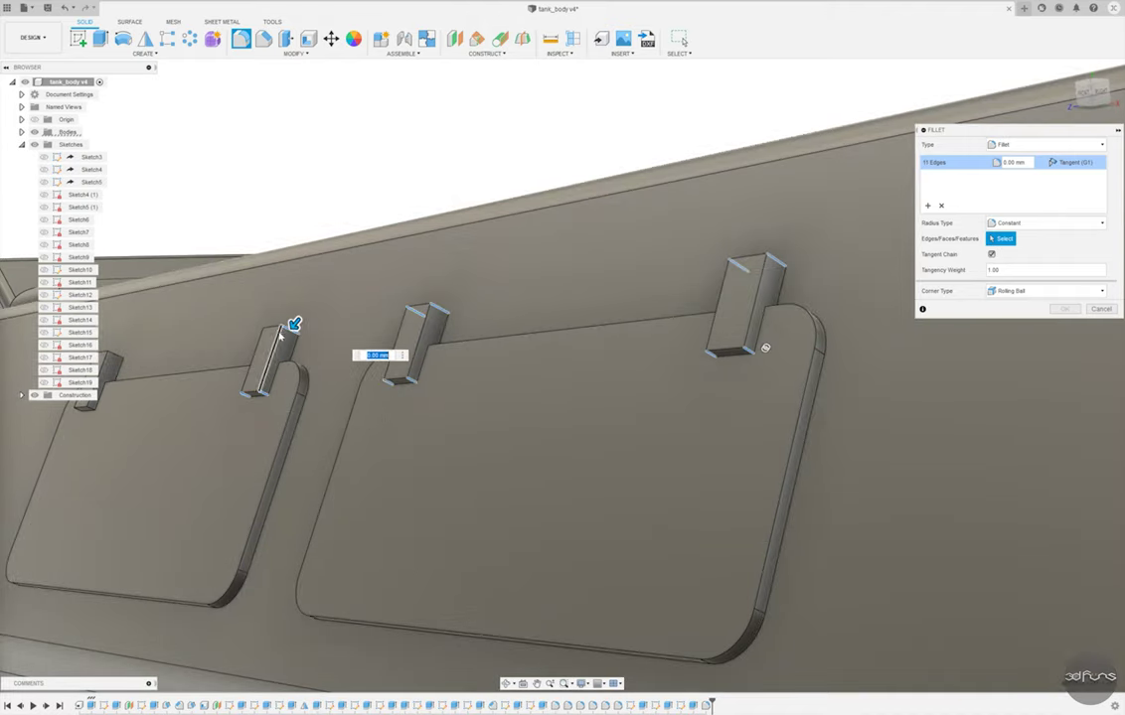
# - Add the remaining left tab edges and apply the tab fillet
pyautogui.keyDown('shift'); pyautogui.moveTo(613, 452); pyautogui.dragTo(437, 368, button='middle'); pyautogui.keyUp('shift')
pyautogui.scroll(3, 238, 417)
pyautogui.click(245, 427)
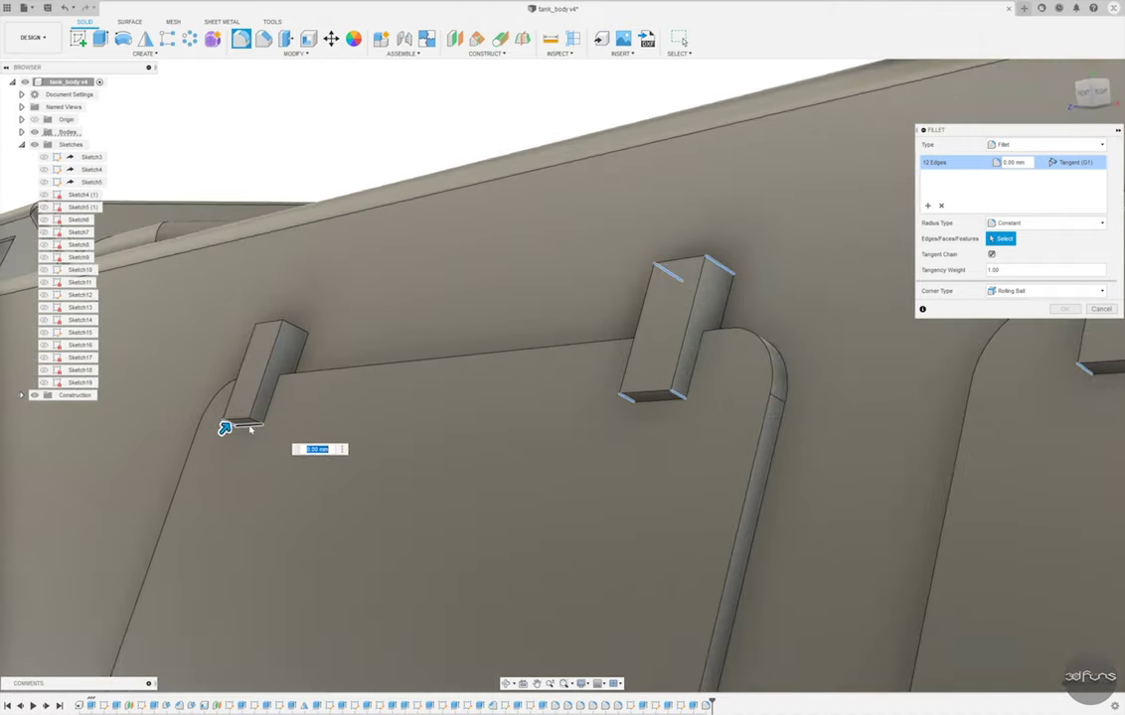
pyautogui.click(266, 329)
pyautogui.click(294, 326)
pyautogui.click(268, 321)
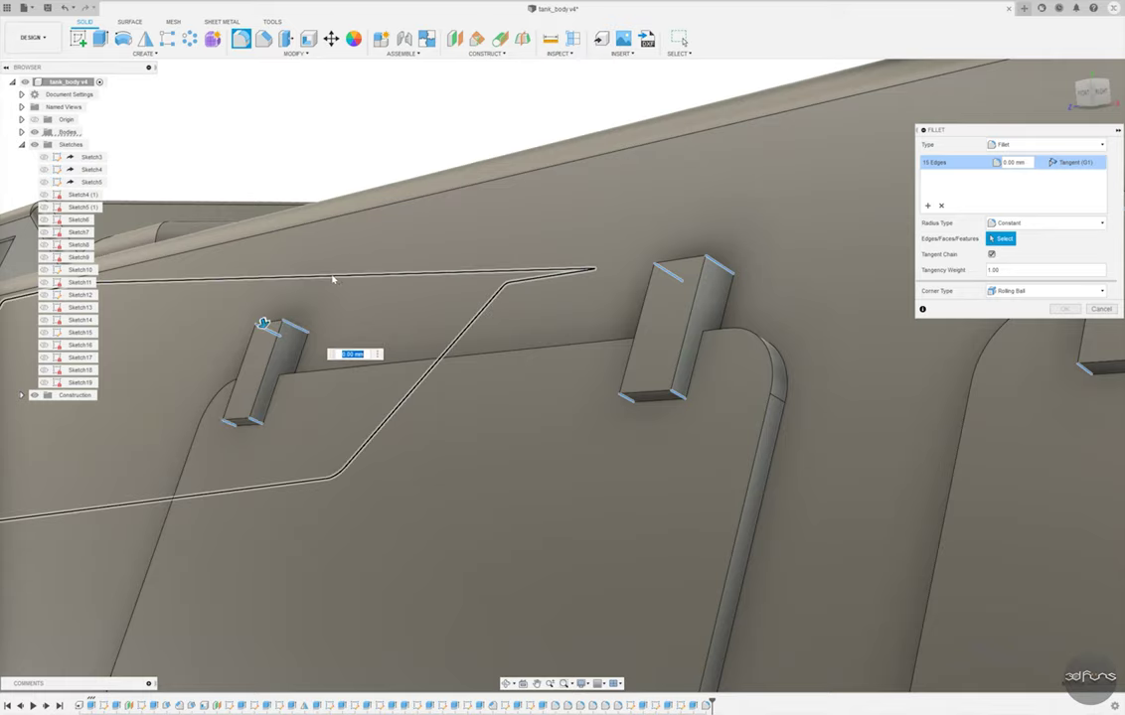
pyautogui.press('Return')
# - Save a new version of the filleted design
pyautogui.scroll(-3, 367, 295)
pyautogui.scroll(-3, 427, 326)
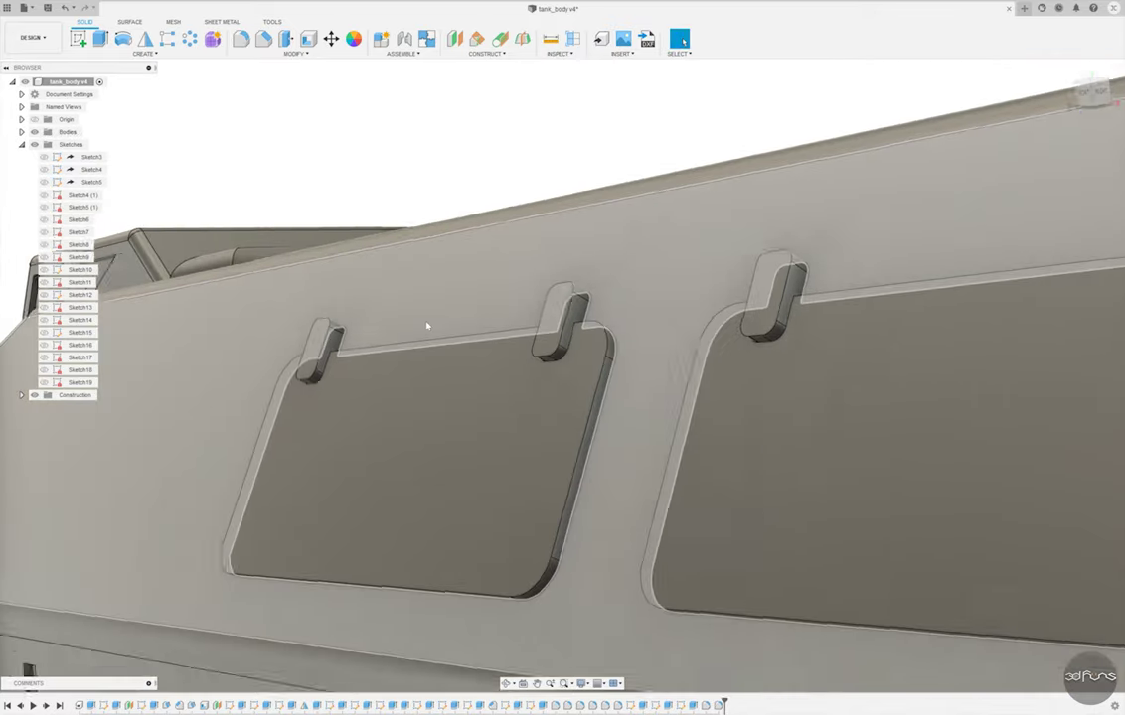
pyautogui.scroll(-5, 427, 326)
pyautogui.moveTo(467, 203)
pyautogui.keyDown('shift'); pyautogui.mouseDown(button='middle')
pyautogui.moveTo(578, 261)
pyautogui.moveTo(630, 217)
pyautogui.mouseUp(button='middle'); pyautogui.keyUp('shift')
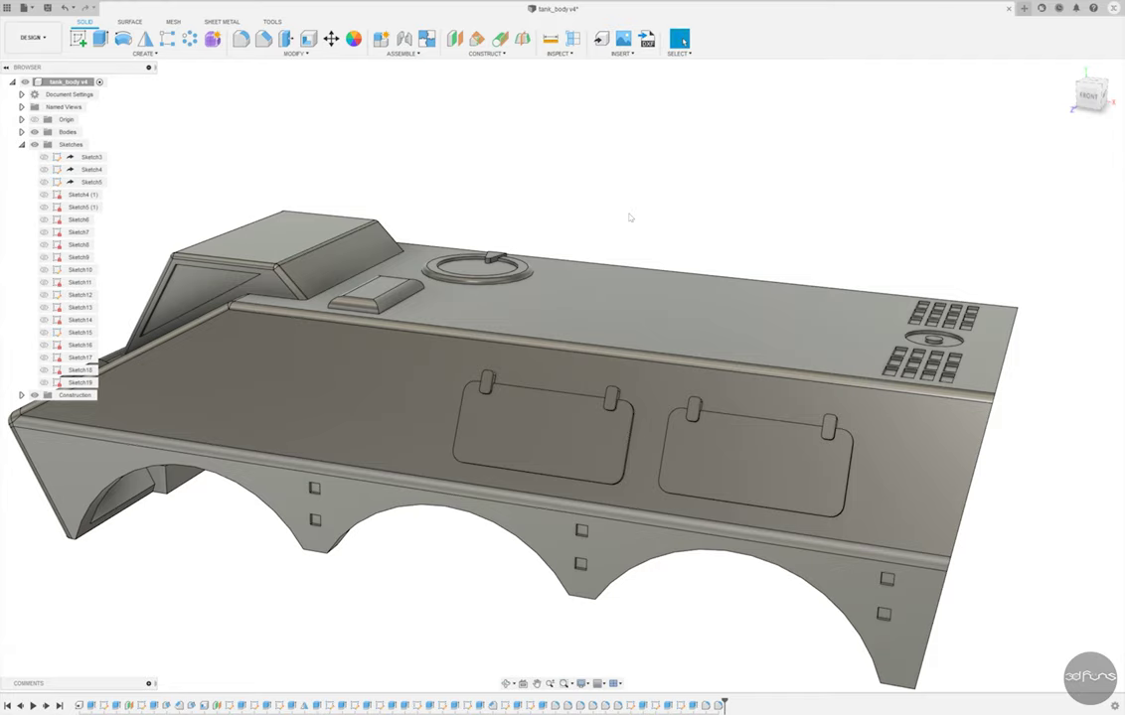
pyautogui.hotkey('ctrl', 's')
pyautogui.click(442, 372)
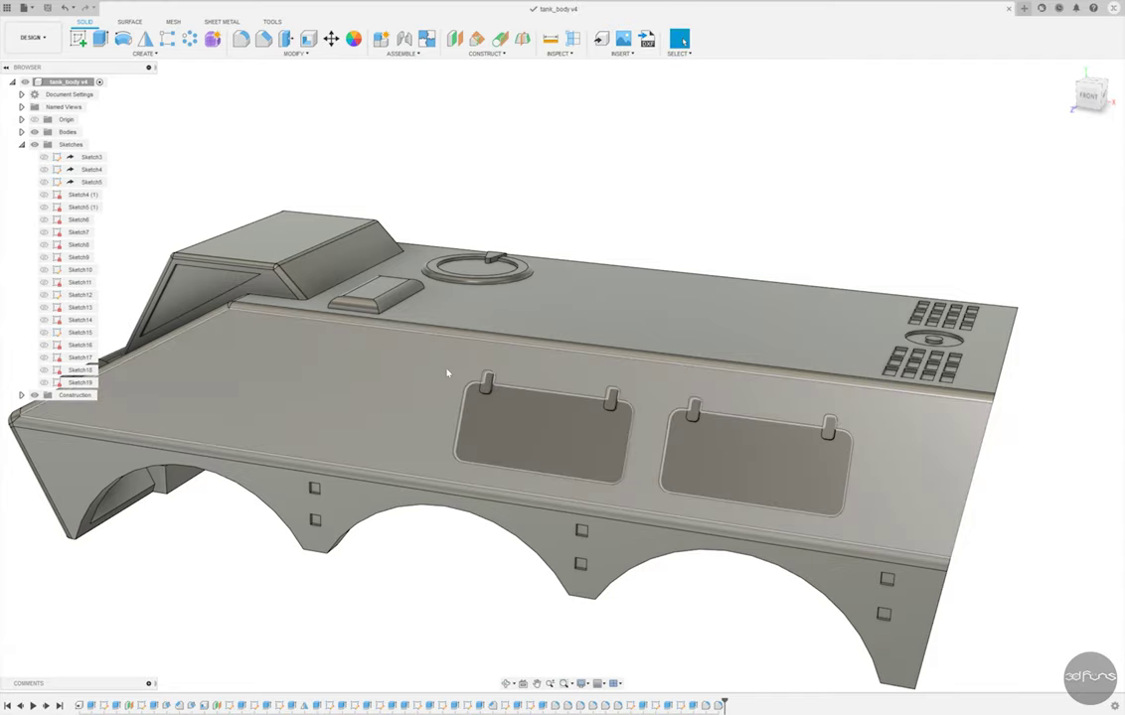
# - Set up a Features-type mirror with the tab and plate features selected
pyautogui.click(145, 37)
pyautogui.click(1071, 145)
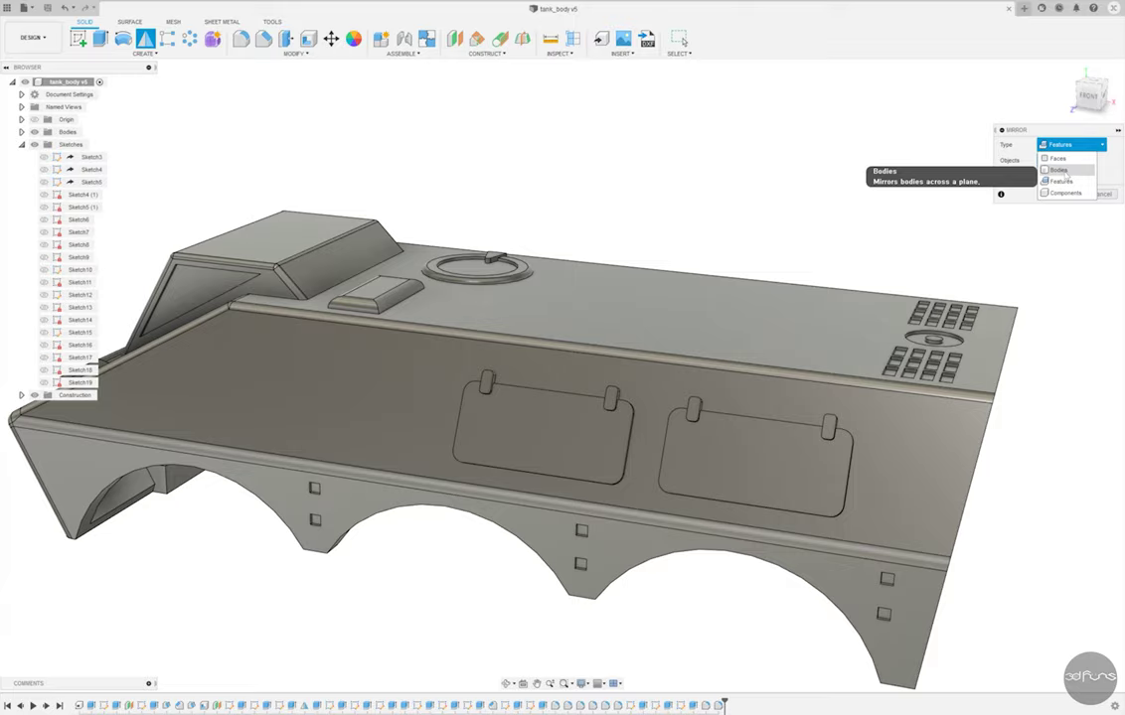
pyautogui.click(1061, 181)
pyautogui.scroll(3, 557, 430)
pyautogui.scroll(2, 557, 429)
pyautogui.click(442, 356)
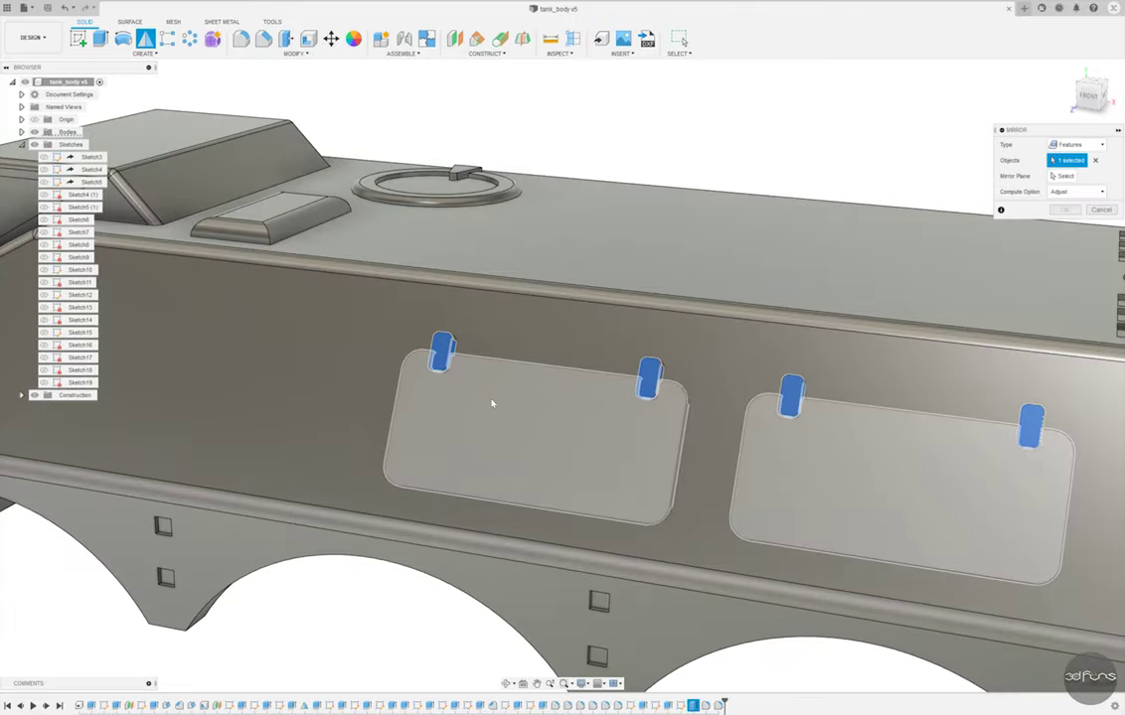
pyautogui.scroll(-2, 492, 404)
pyautogui.click(494, 409)
# - Apply the mirror to the opposite side and check the mirrored panels
pyautogui.keyDown('shift'); pyautogui.moveTo(495, 410); pyautogui.dragTo(557, 306, button='middle'); pyautogui.keyUp('shift')
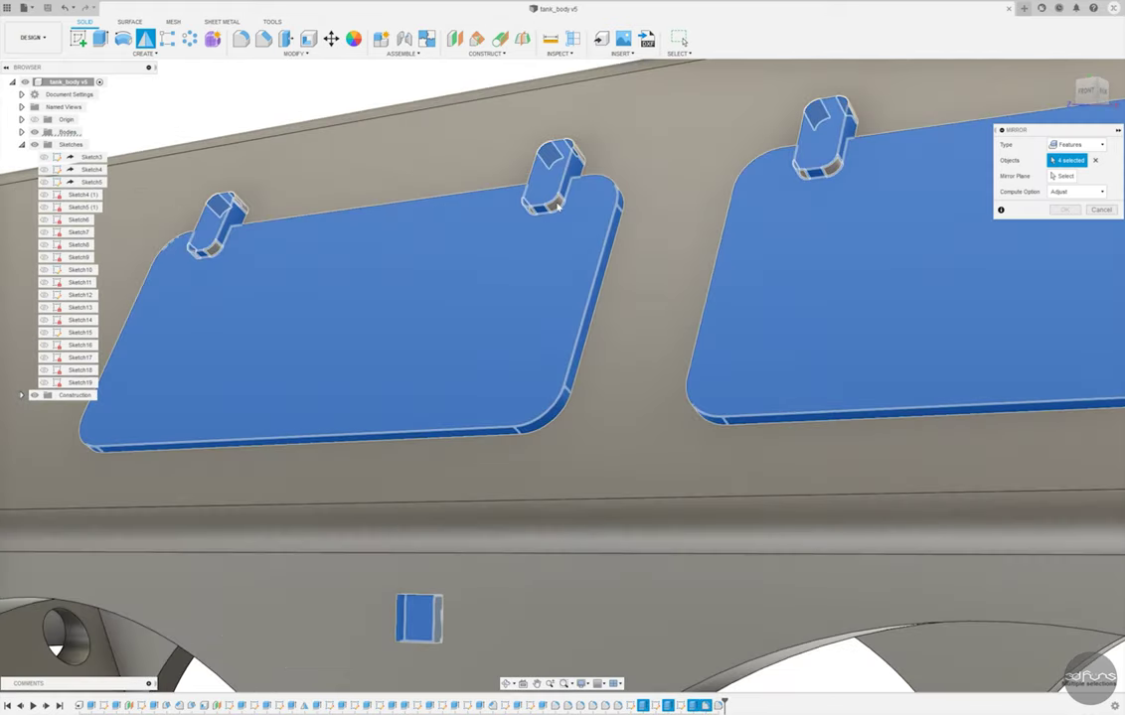
pyautogui.keyDown('shift'); pyautogui.moveTo(565, 177); pyautogui.dragTo(562, 298, button='middle'); pyautogui.keyUp('shift')
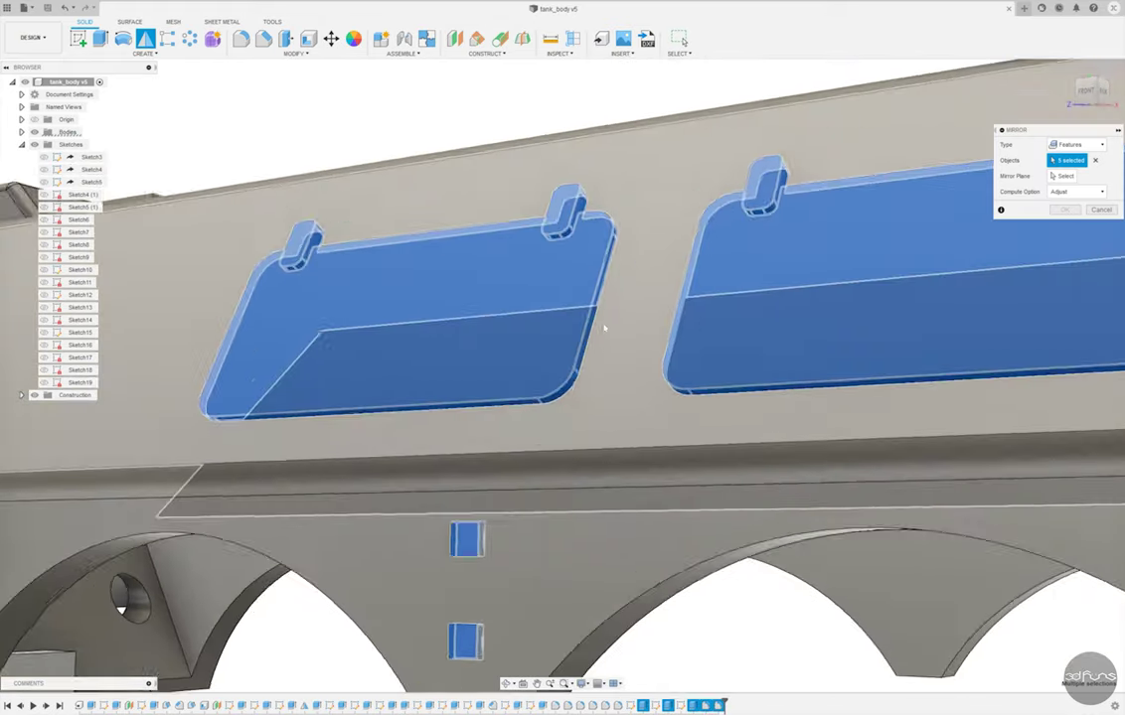
pyautogui.scroll(-3, 562, 298)
pyautogui.moveTo(429, 554)
pyautogui.keyDown('shift'); pyautogui.mouseDown(button='middle')
pyautogui.moveTo(520, 433)
pyautogui.moveTo(584, 465)
pyautogui.moveTo(666, 285)
pyautogui.mouseUp(button='middle'); pyautogui.keyUp('shift')
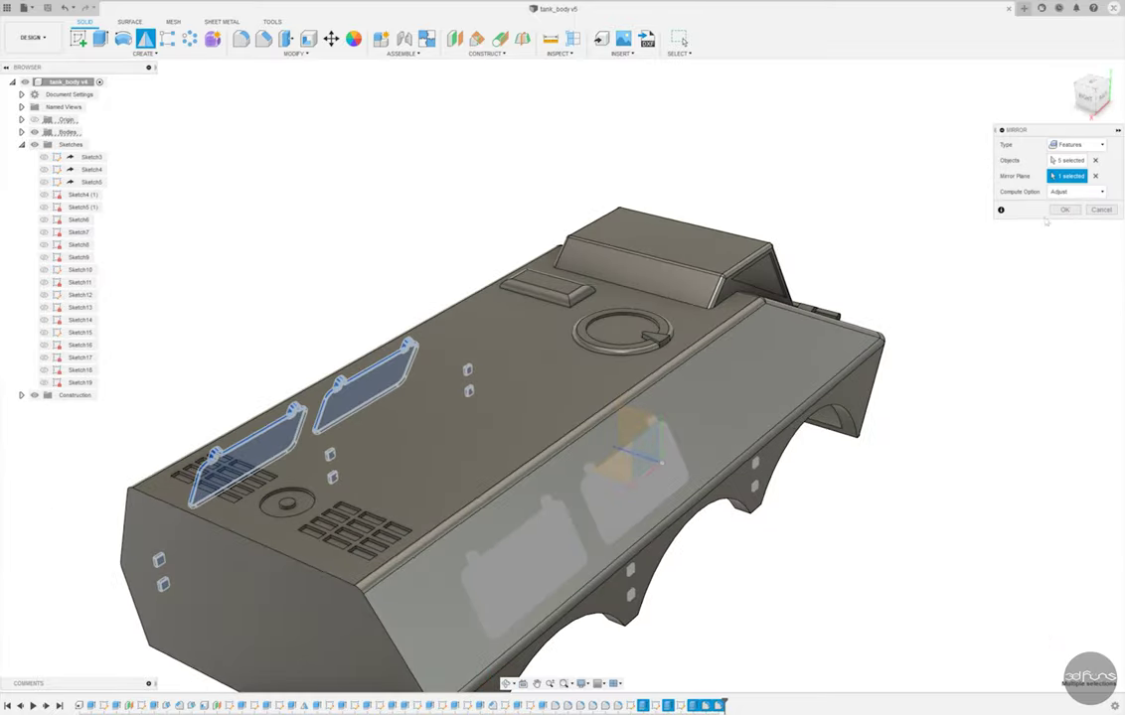
pyautogui.press('Return')
pyautogui.moveTo(1000, 281)
pyautogui.keyDown('shift'); pyautogui.mouseDown(button='middle')
pyautogui.moveTo(922, 289)
pyautogui.moveTo(1049, 334)
pyautogui.moveTo(1024, 281)
pyautogui.moveTo(904, 289)
pyautogui.moveTo(896, 231)
pyautogui.moveTo(882, 537)
pyautogui.mouseUp(button='middle'); pyautogui.keyUp('shift')
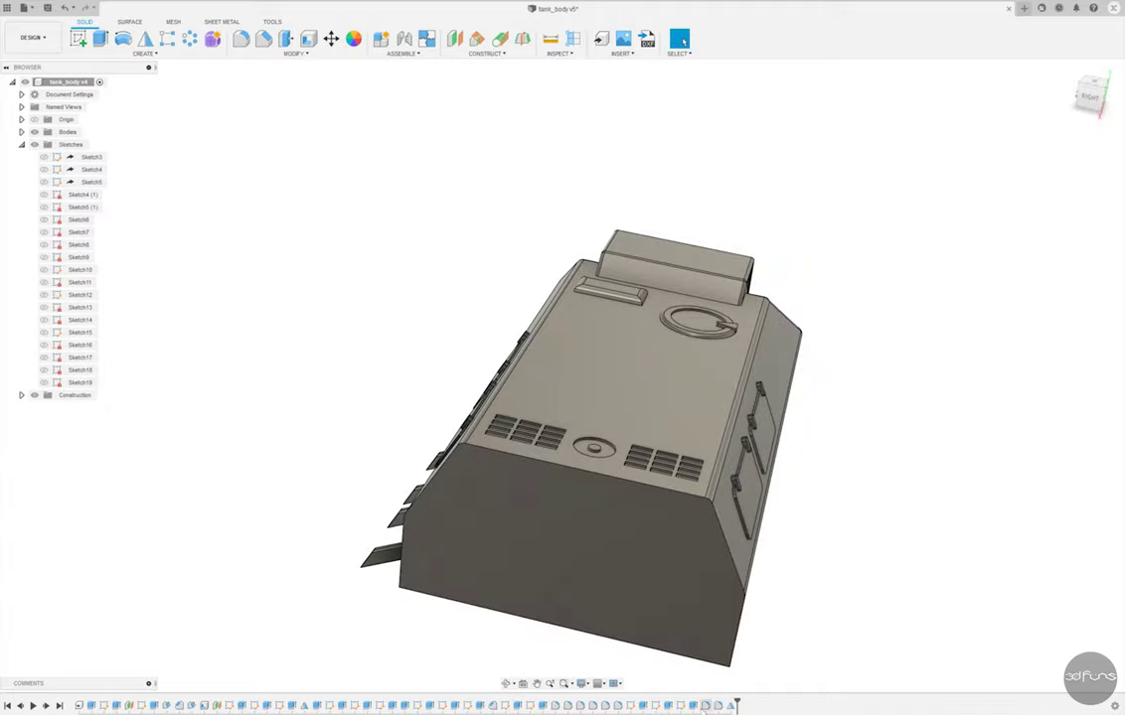
# - Edit the plate extrusion so Side 2 uses a fixed 0.3 mm Distance extent
pyautogui.rightClick(693, 705)
pyautogui.click(731, 613)
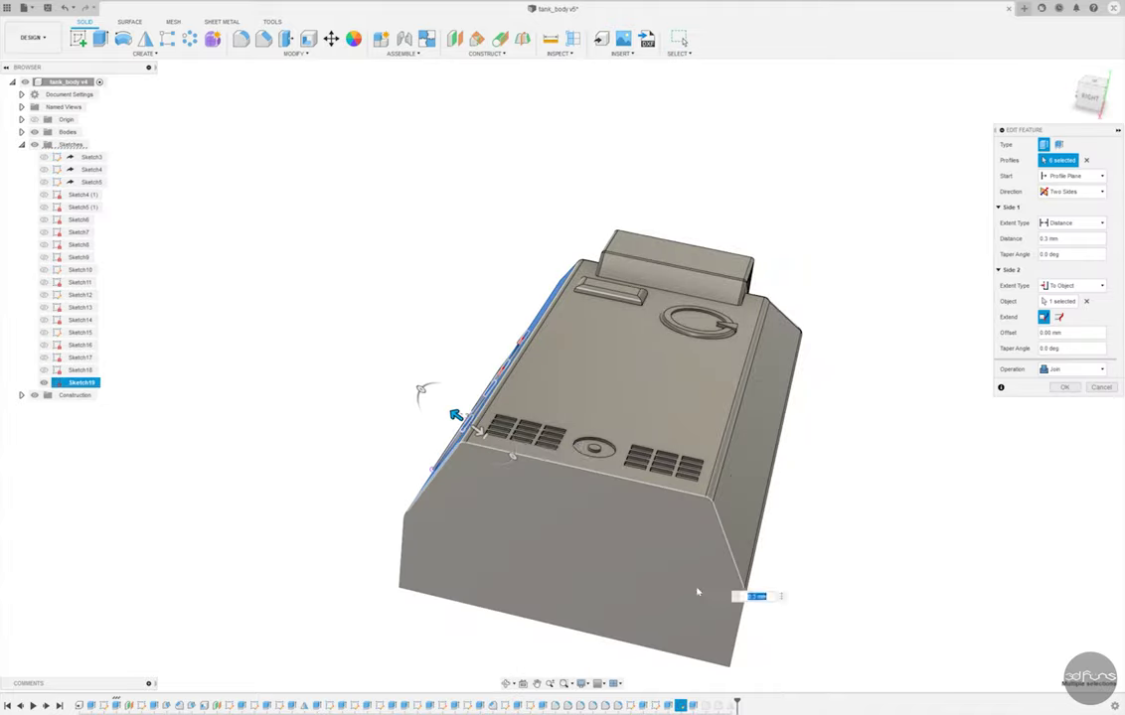
pyautogui.scroll(3, 454, 416)
pyautogui.scroll(3, 428, 370)
pyautogui.keyDown('shift'); pyautogui.moveTo(424, 368); pyautogui.dragTo(438, 341, button='middle'); pyautogui.keyUp('shift')
pyautogui.click(1068, 285)
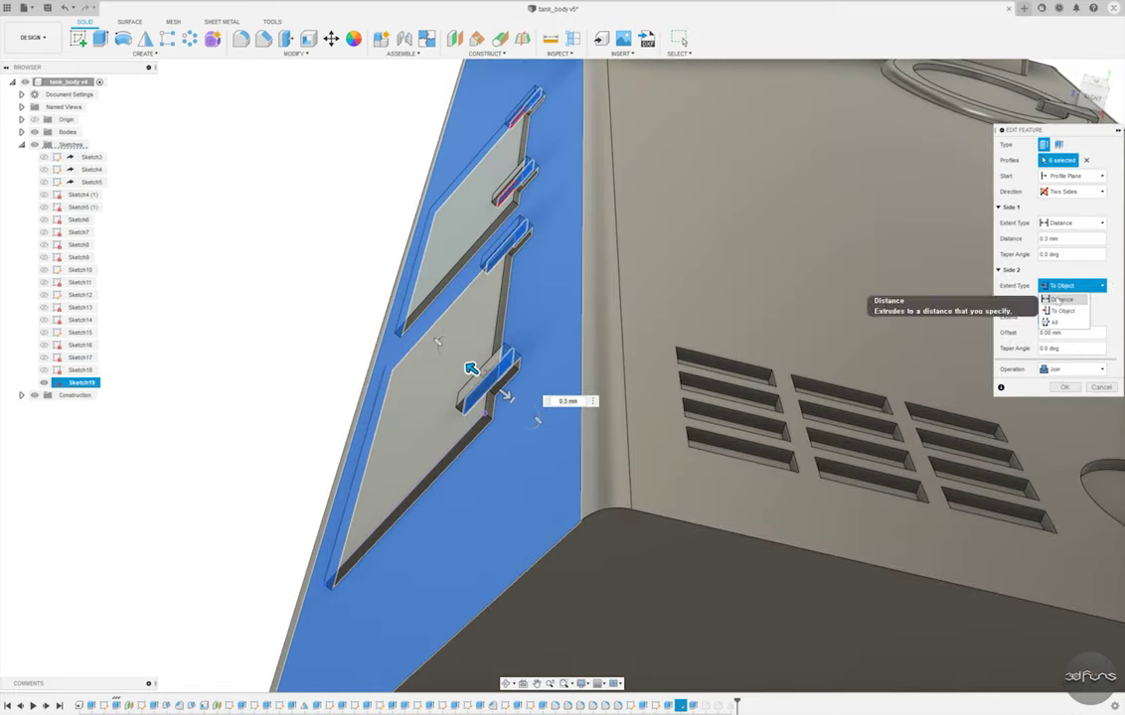
pyautogui.click(1061, 301)
pyautogui.click(1064, 356)
# - Save the tank_body design as version 6
pyautogui.moveTo(590, 334)
pyautogui.keyDown('shift'); pyautogui.mouseDown(button='middle')
pyautogui.moveTo(382, 359)
pyautogui.moveTo(735, 285)
pyautogui.moveTo(709, 189)
pyautogui.moveTo(457, 412)
pyautogui.mouseUp(button='middle'); pyautogui.keyUp('shift')
pyautogui.hotkey('ctrl', 's')
pyautogui.click(459, 374)
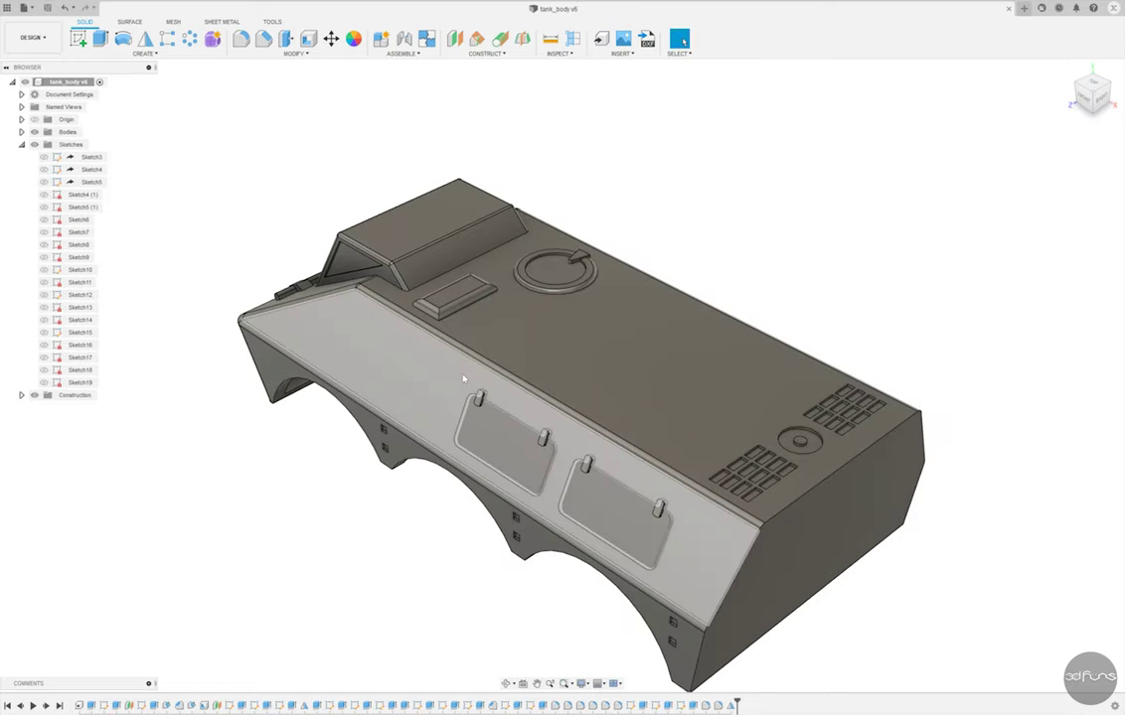
pyautogui.click(77, 38)
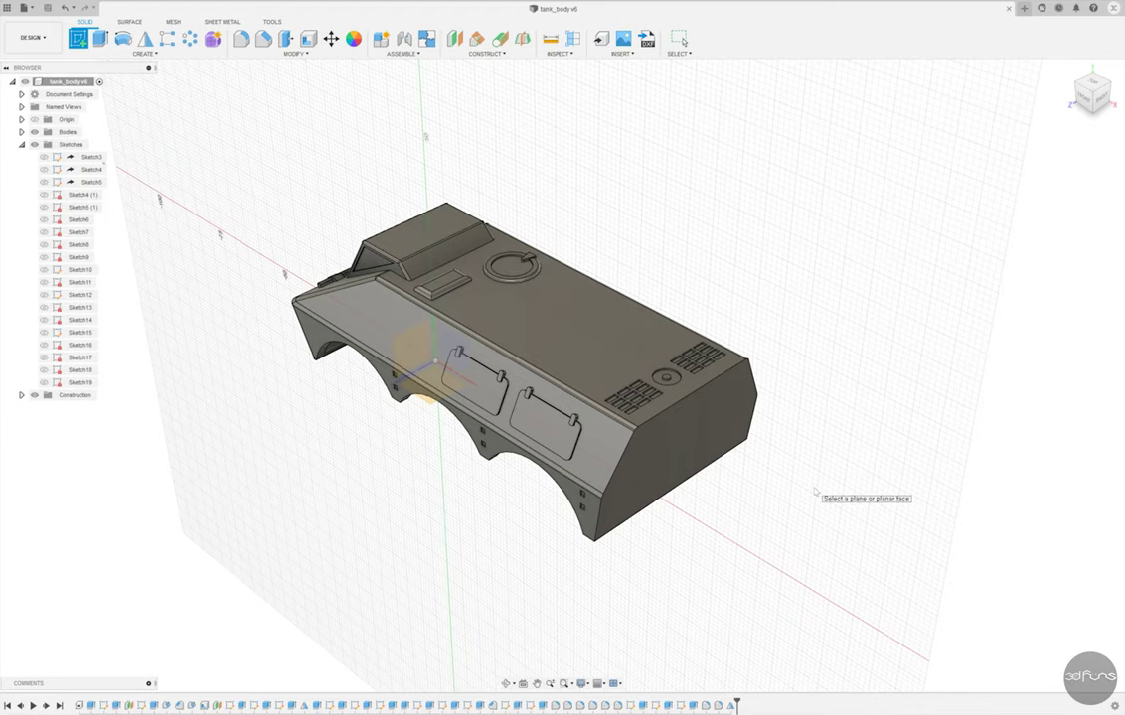
# - Draw two 8 mm circles on the rear end face of the hull
pyautogui.click(686, 453)
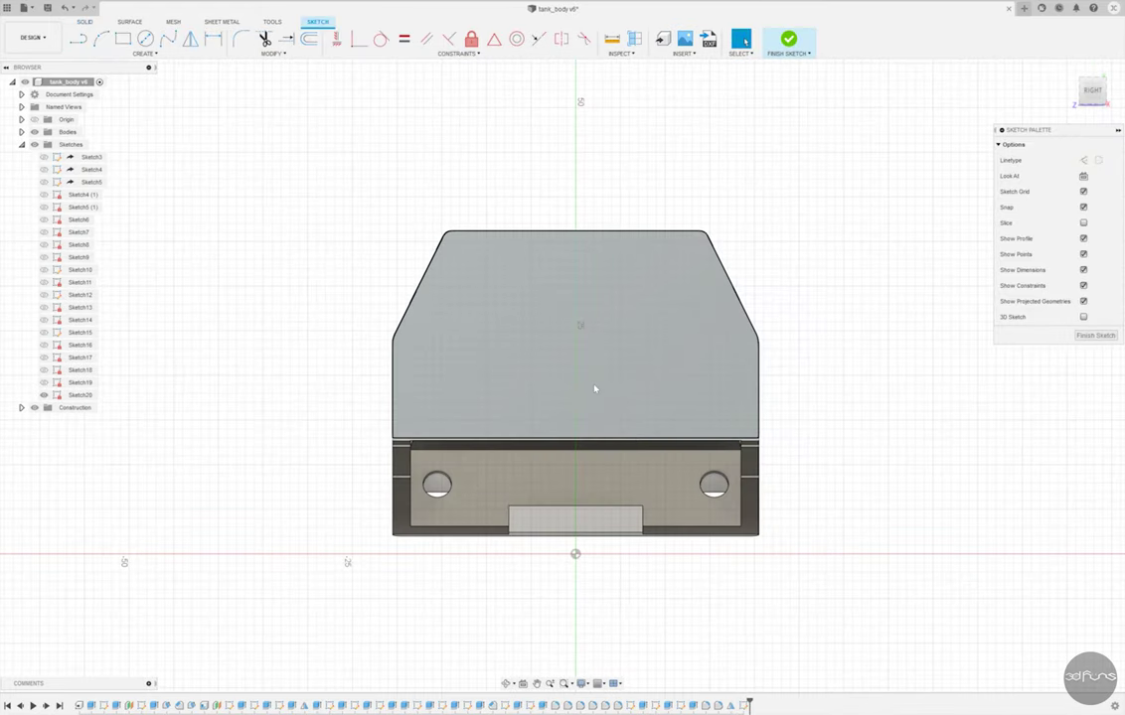
pyautogui.press('c')
pyautogui.click(442, 378)
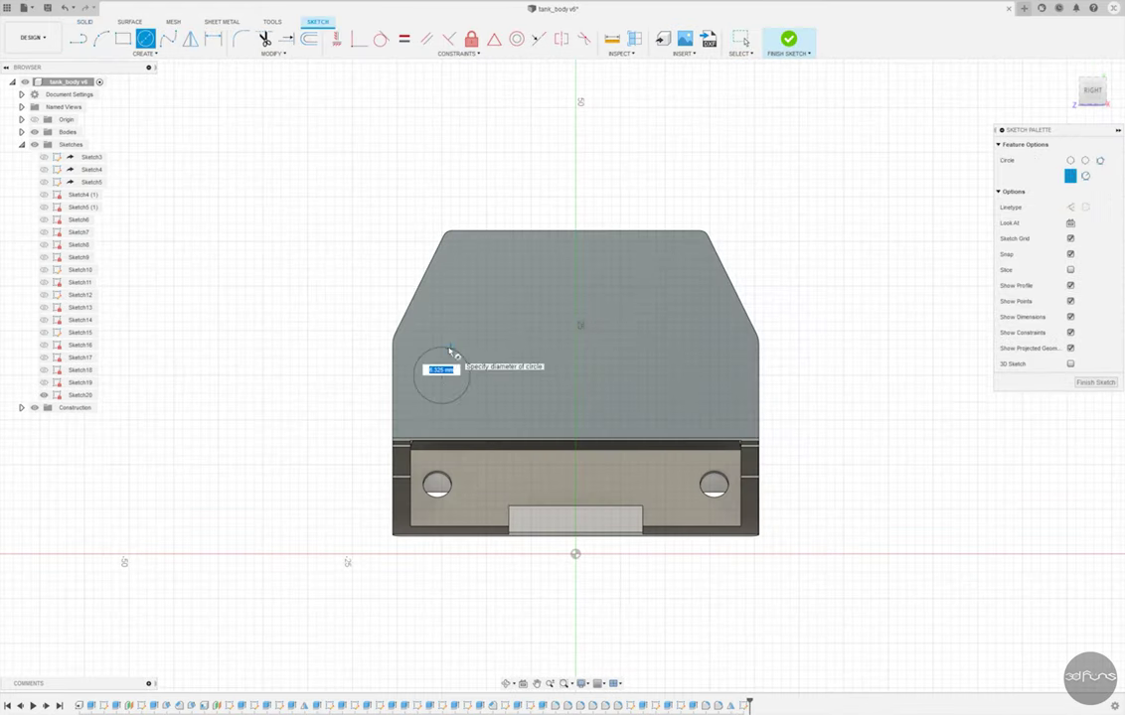
pyautogui.write('8')
pyautogui.press('Return')
pyautogui.click(443, 333)
pyautogui.write('8')
pyautogui.press('Return')
pyautogui.press('Escape')
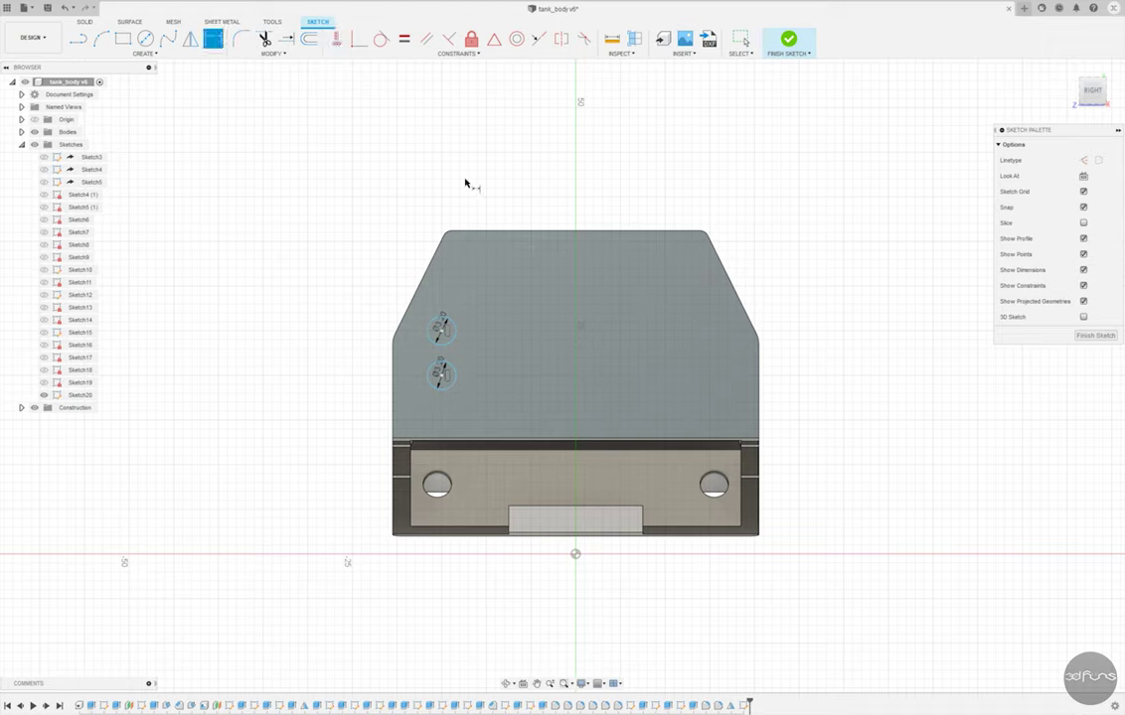
# - Dimension the lower circle 19 mm above and 16.5 mm beside the origin
pyautogui.click(575, 555)
pyautogui.click(440, 374)
pyautogui.write('19')
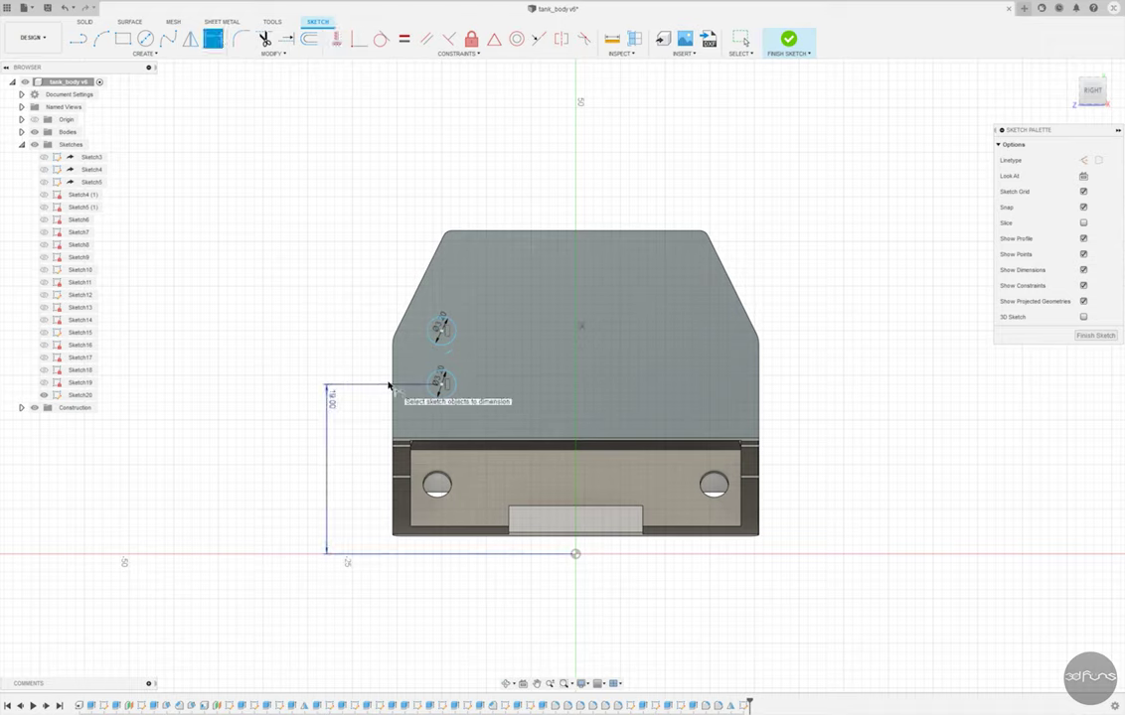
pyautogui.click(389, 385)
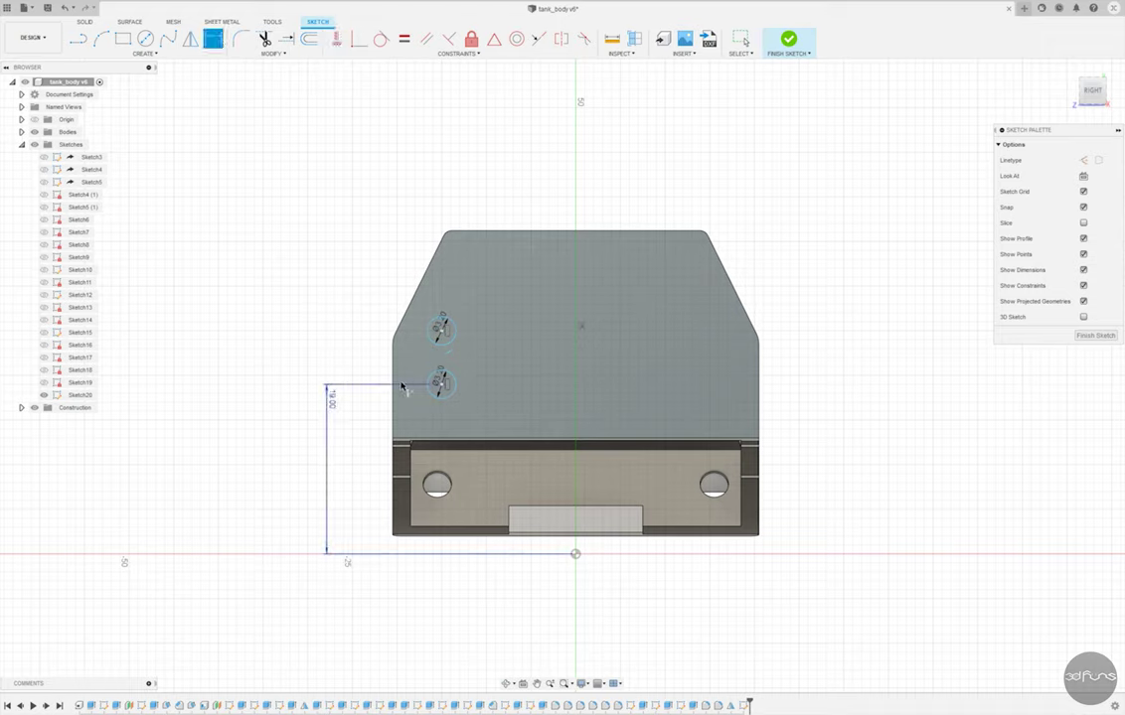
pyautogui.scroll(-2, 461, 370)
pyautogui.click(445, 380)
pyautogui.click(547, 508)
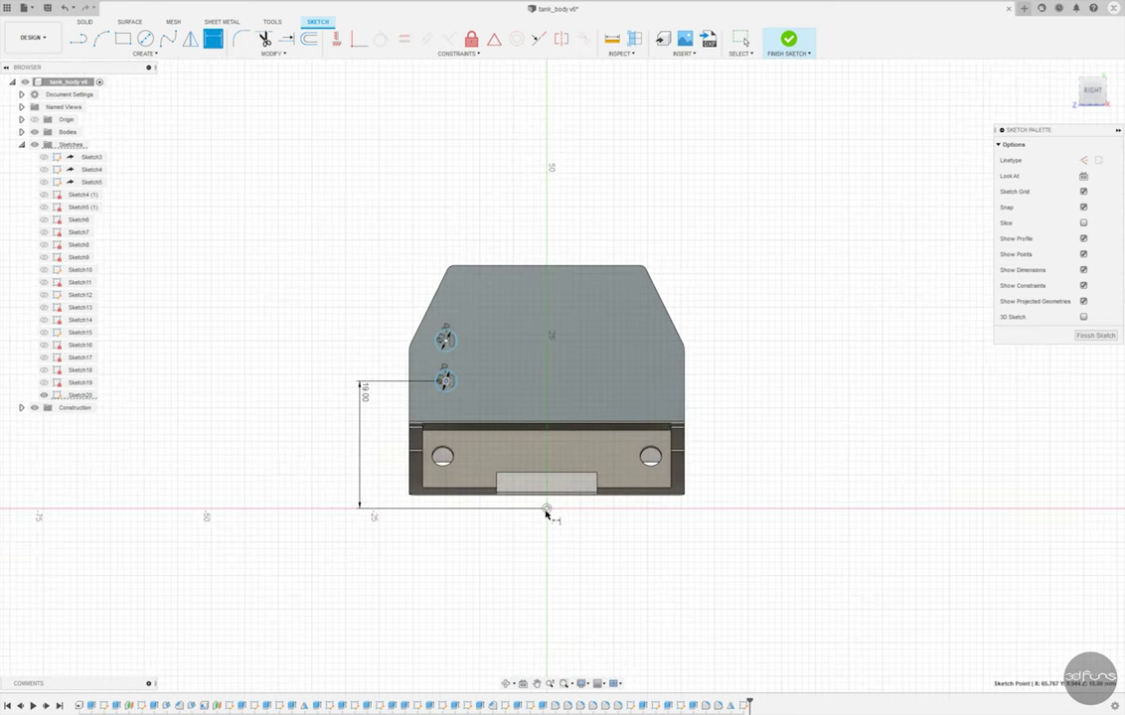
pyautogui.click(514, 534)
pyautogui.write('16.5')
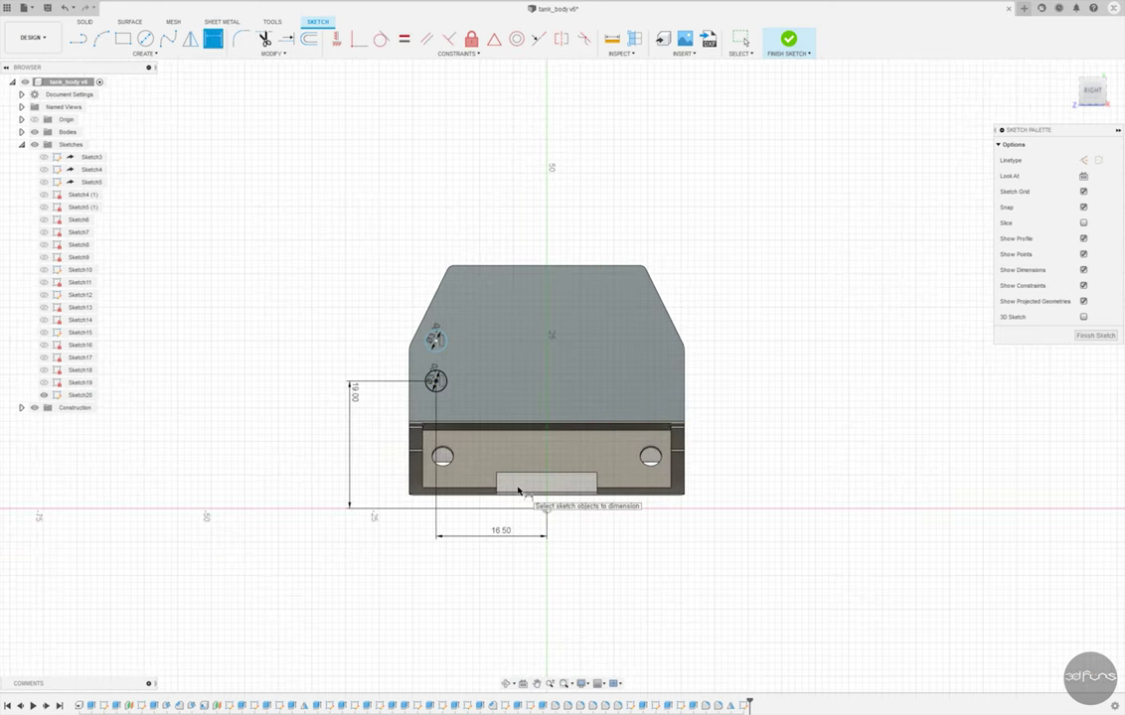
# - Set the circle centres 4.1 mm apart and select both circles
pyautogui.click(435, 341)
pyautogui.click(366, 356)
pyautogui.write('4.1')
pyautogui.press('Return')
pyautogui.moveTo(387, 305); pyautogui.dragTo(449, 400)
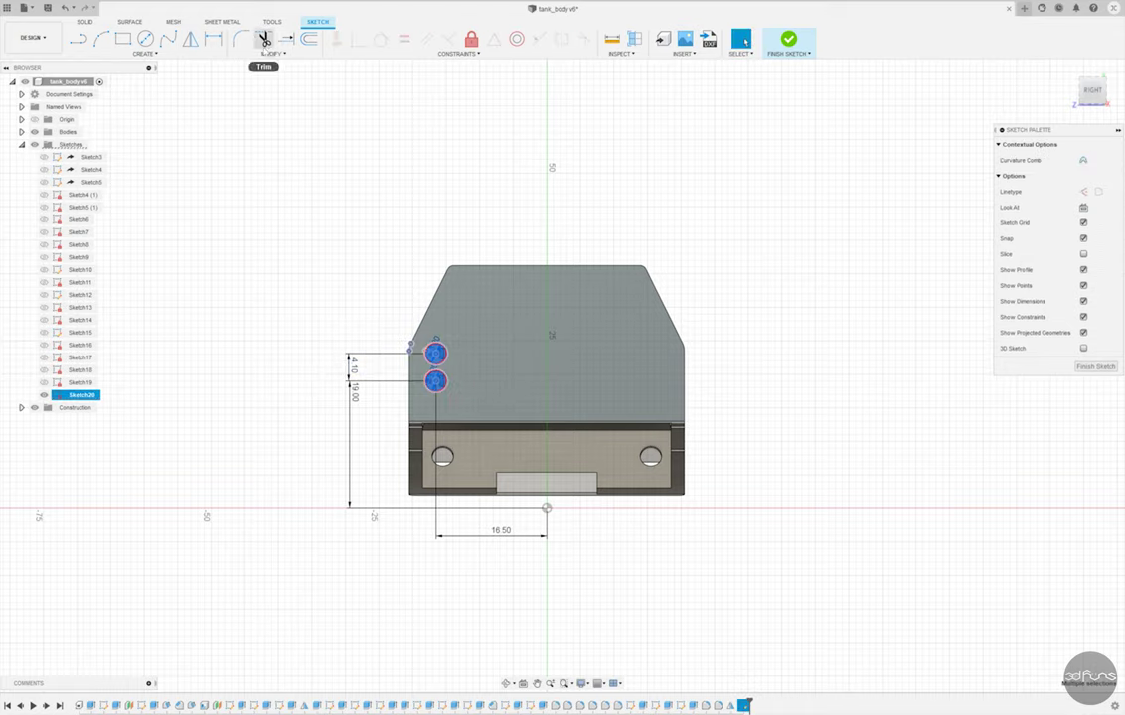
pyautogui.click(190, 37)
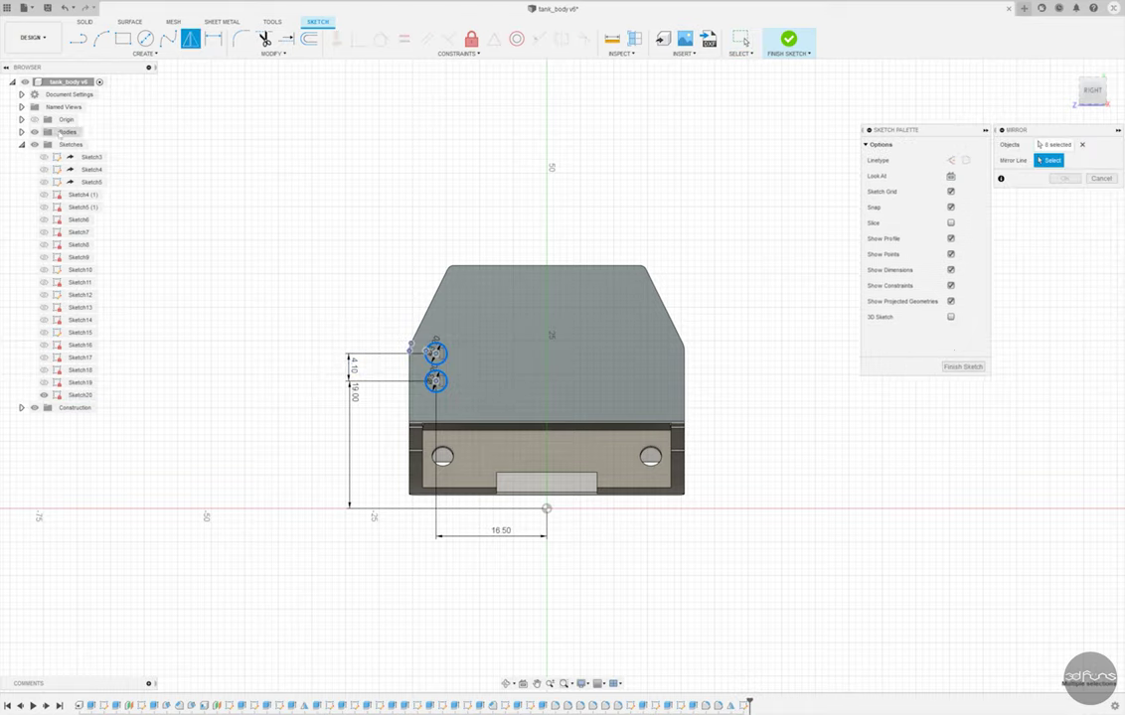
# - Mirror the two circles across the centre line
pyautogui.click(1064, 178)
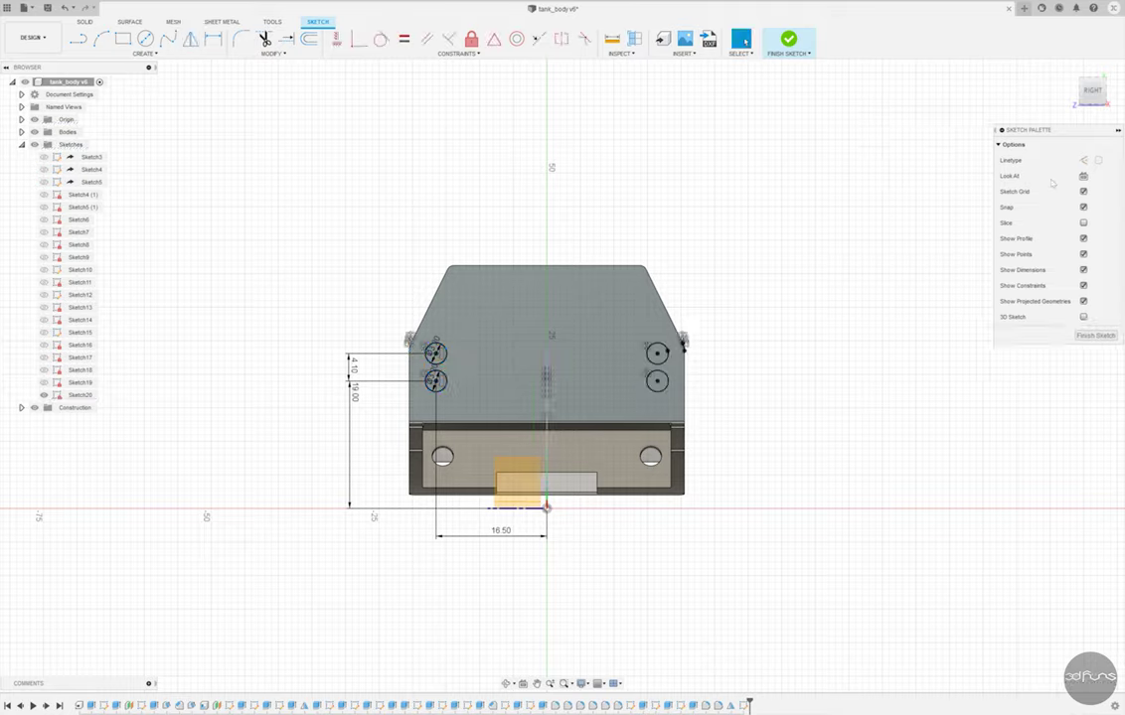
pyautogui.scroll(3, 707, 385)
pyautogui.scroll(3, 707, 384)
pyautogui.scroll(-2, 708, 385)
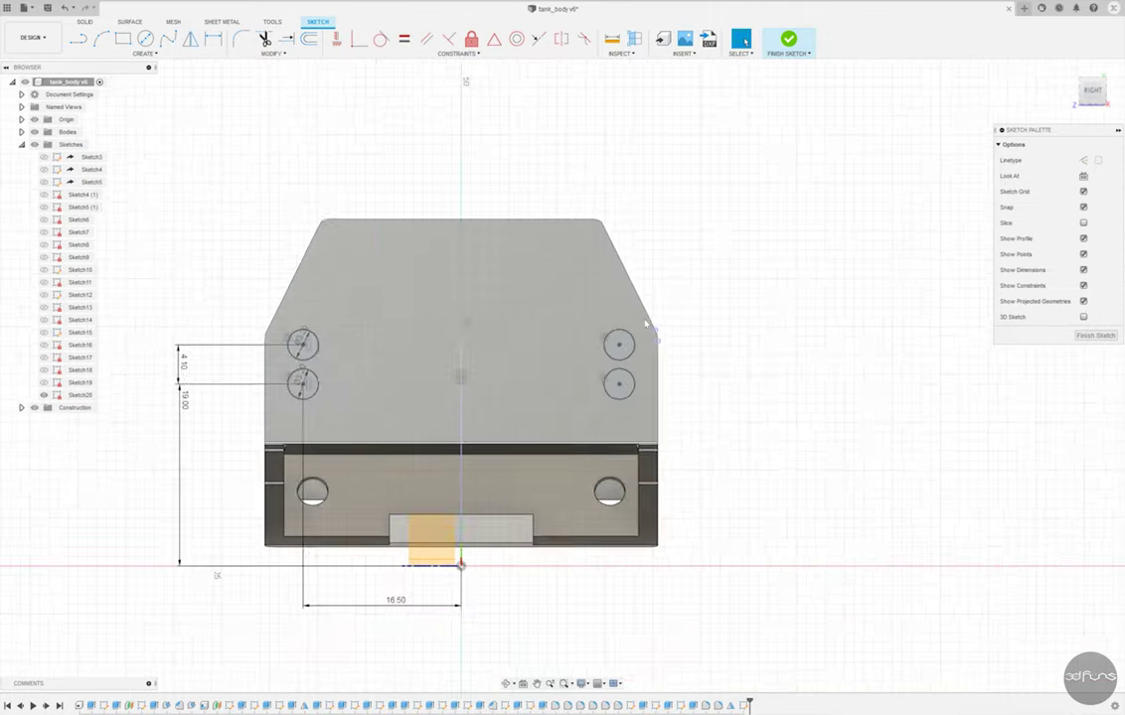
pyautogui.scroll(4, 785, 396)
pyautogui.scroll(-1, 865, 406)
pyautogui.click(866, 406)
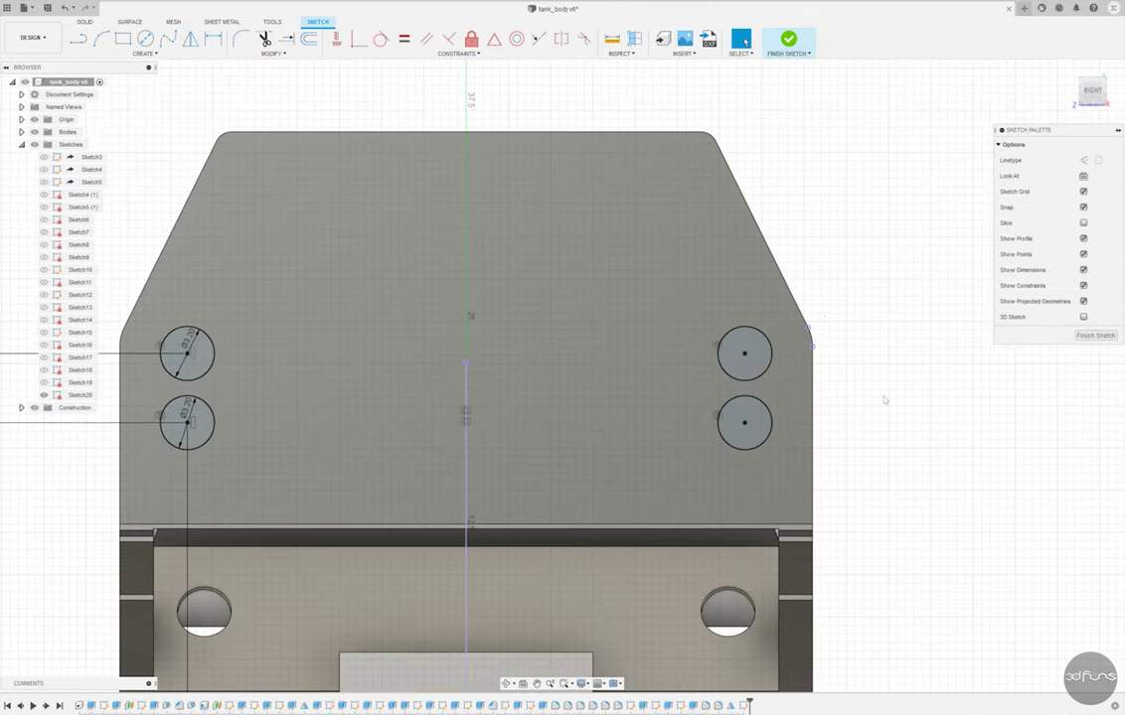
pyautogui.scroll(-3, 882, 400)
pyautogui.scroll(3, 579, 353)
# - Select the mirrored circles on the right side
pyautogui.moveTo(338, 321); pyautogui.dragTo(390, 415)
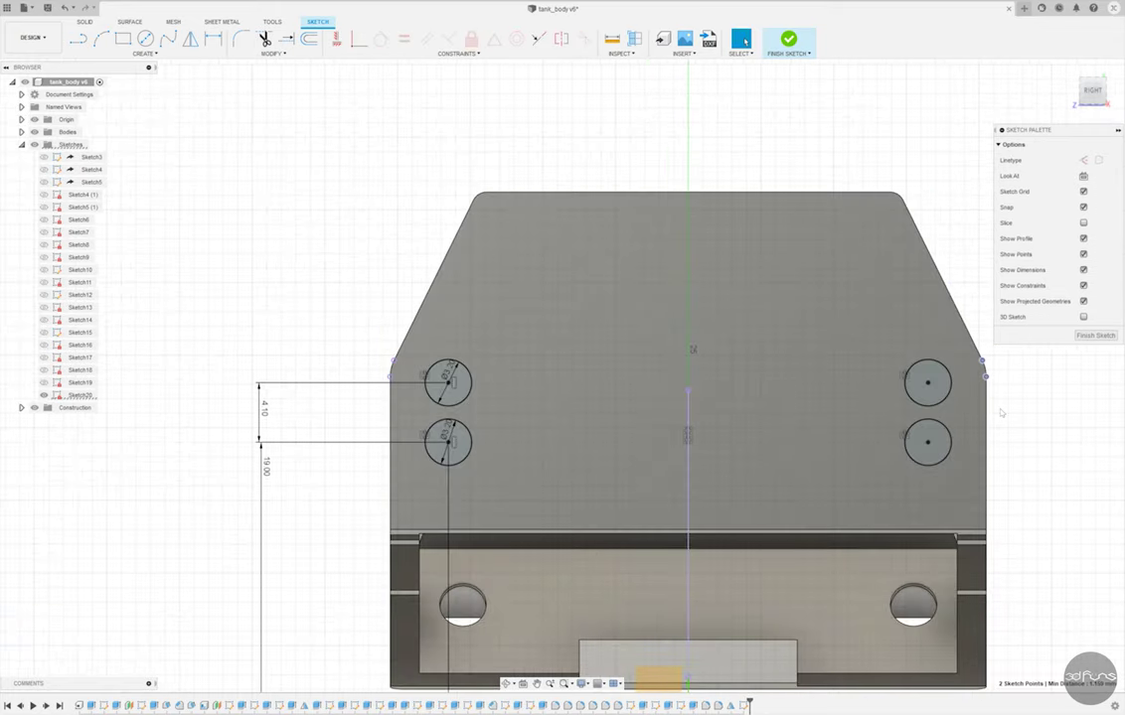
pyautogui.moveTo(329, 318); pyautogui.dragTo(407, 568)
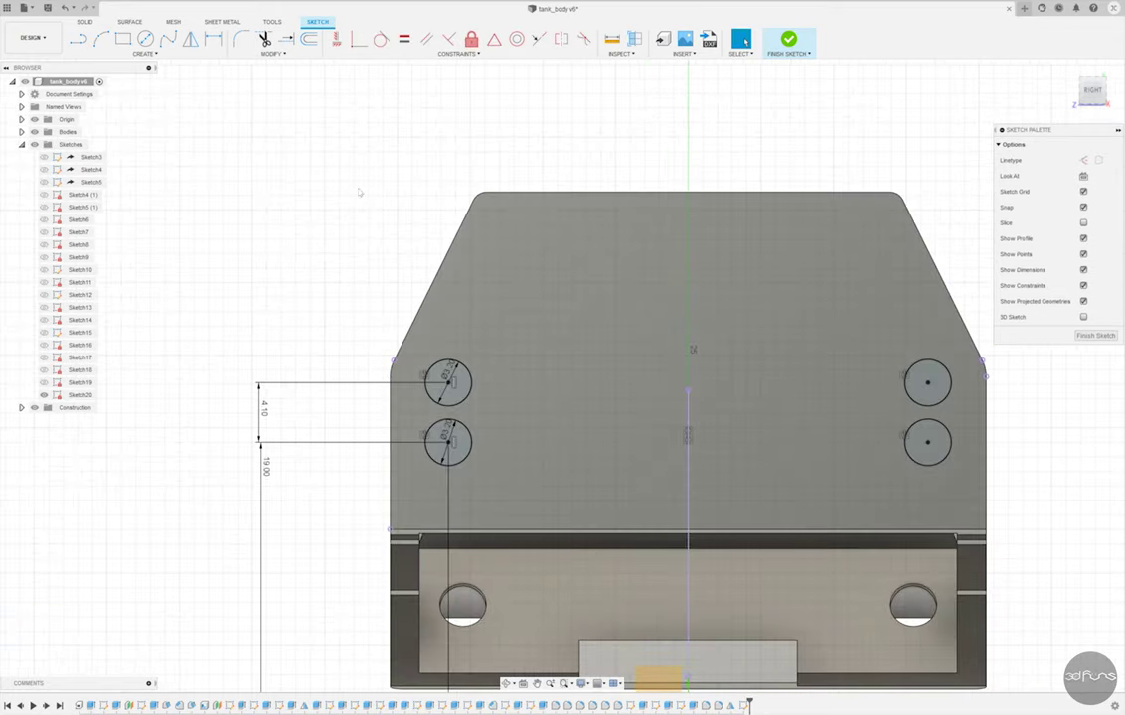
pyautogui.moveTo(316, 157); pyautogui.dragTo(595, 373)
pyautogui.scroll(-2, 425, 321)
pyautogui.moveTo(390, 181); pyautogui.dragTo(776, 263)
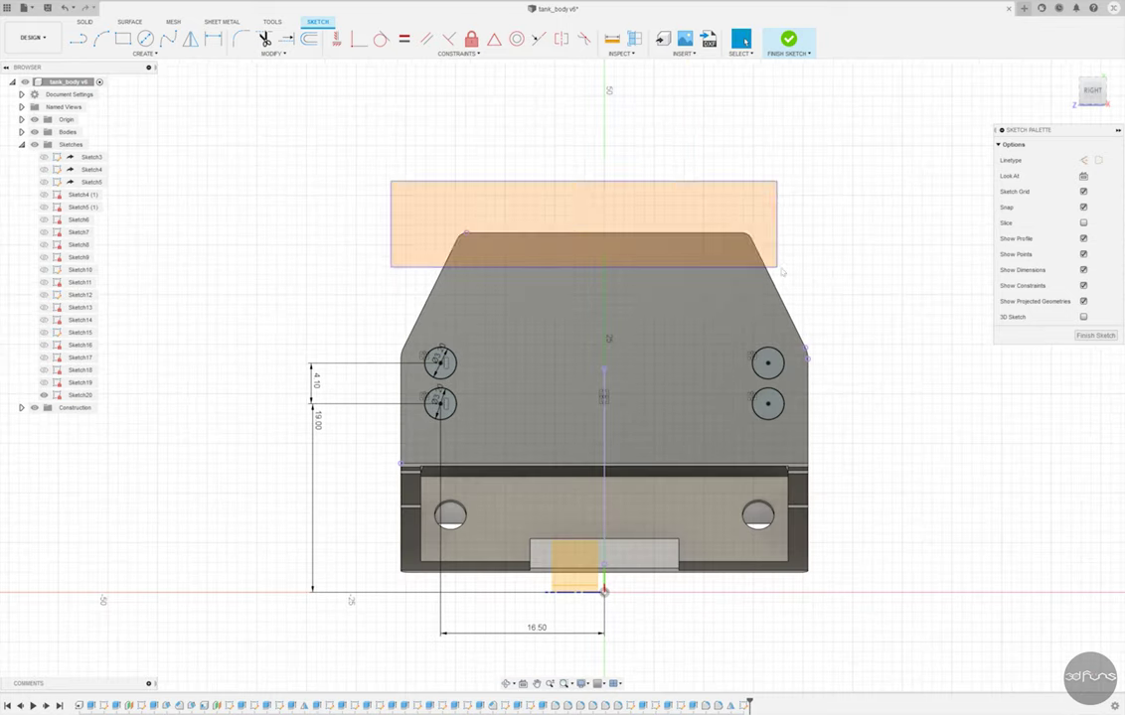
pyautogui.moveTo(719, 193); pyautogui.dragTo(884, 384)
pyautogui.scroll(3, 842, 369)
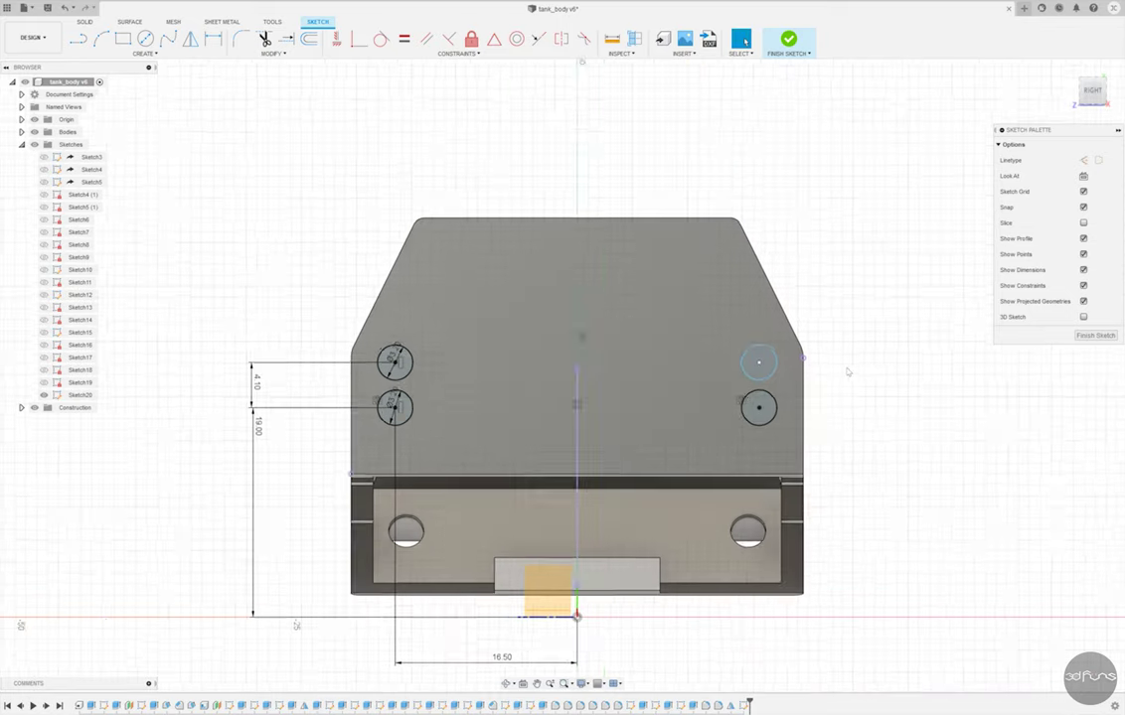
pyautogui.moveTo(786, 296); pyautogui.dragTo(878, 502)
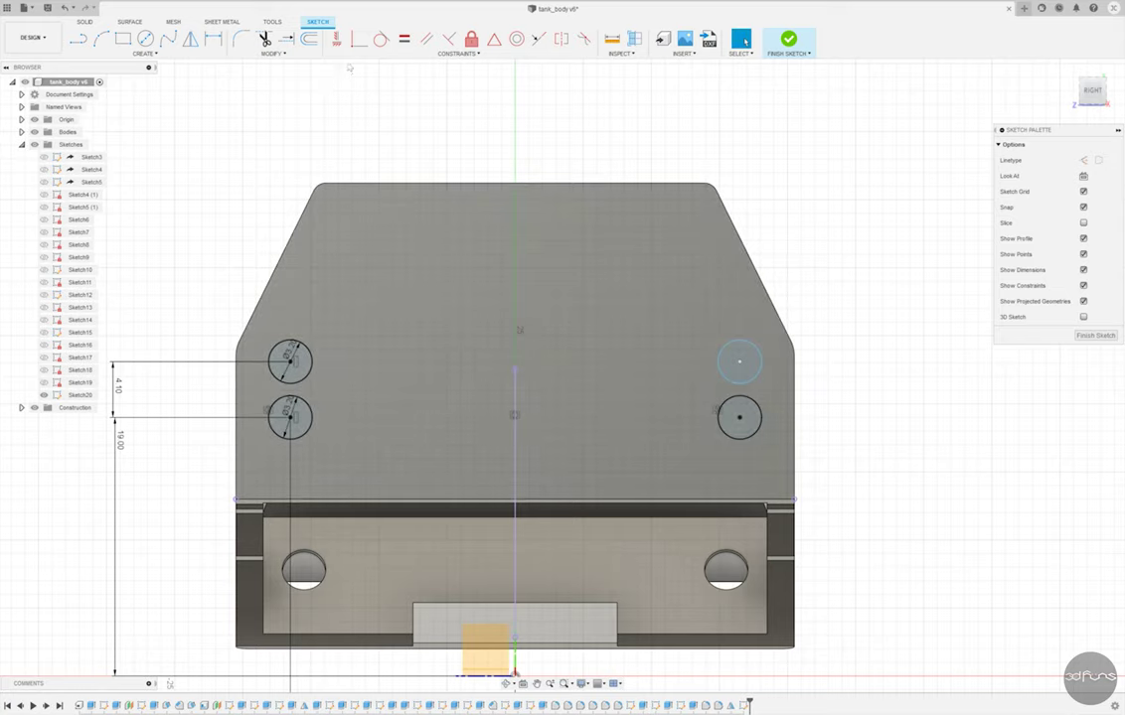
# - Constrain the two right circles equal in size and finish the sketch
pyautogui.click(337, 39)
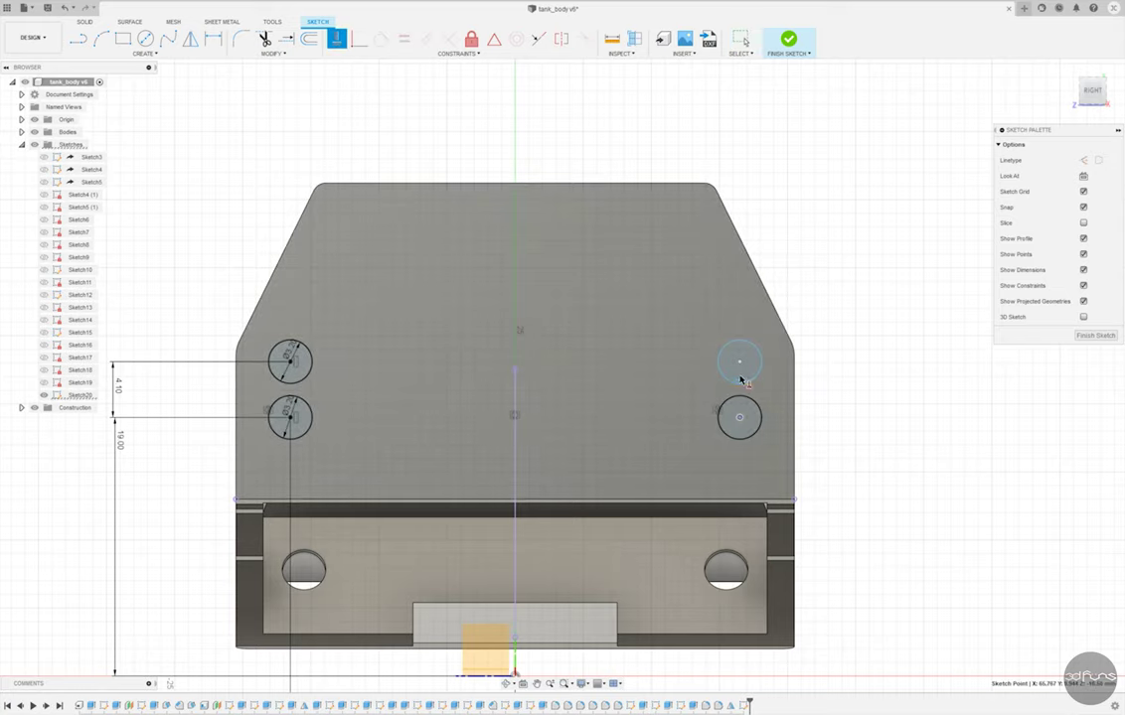
pyautogui.click(293, 366)
pyautogui.scroll(-1, 711, 264)
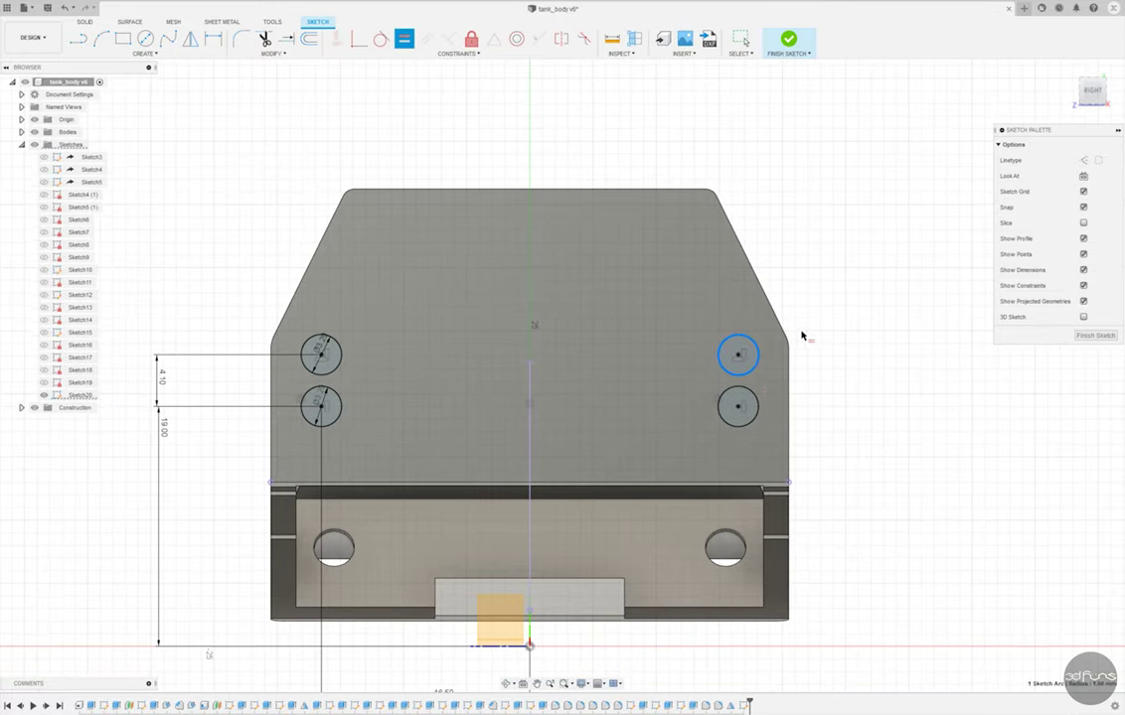
pyautogui.scroll(-1, 814, 328)
pyautogui.scroll(2, 712, 370)
pyautogui.click(712, 370)
pyautogui.press('Escape')
pyautogui.scroll(-2, 805, 321)
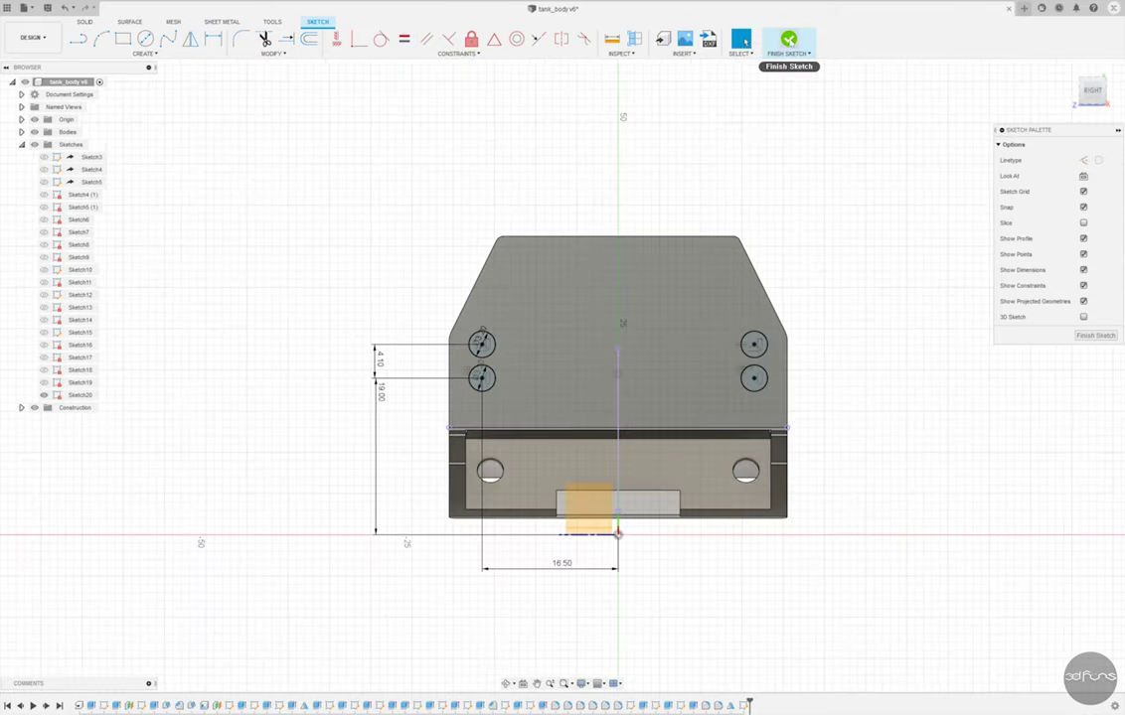
pyautogui.click(788, 40)
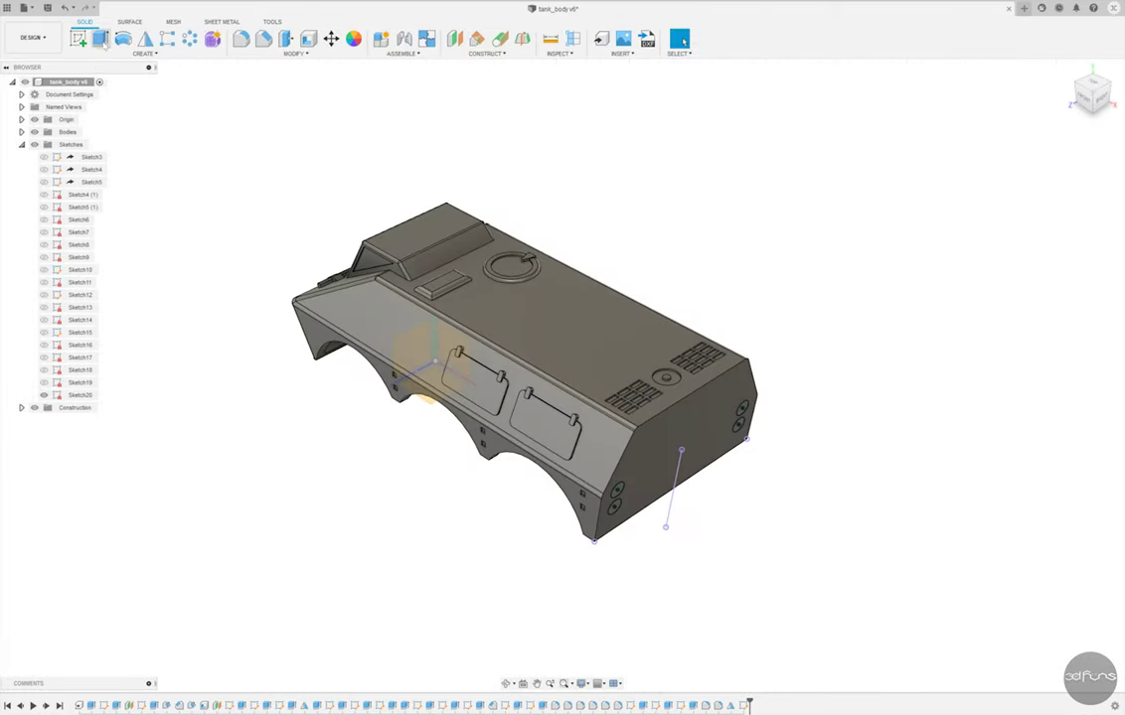
# - Cut the four circle profiles 4 mm into the end face as holes
pyautogui.click(100, 38)
pyautogui.scroll(3, 567, 405)
pyautogui.click(578, 507)
pyautogui.click(574, 556)
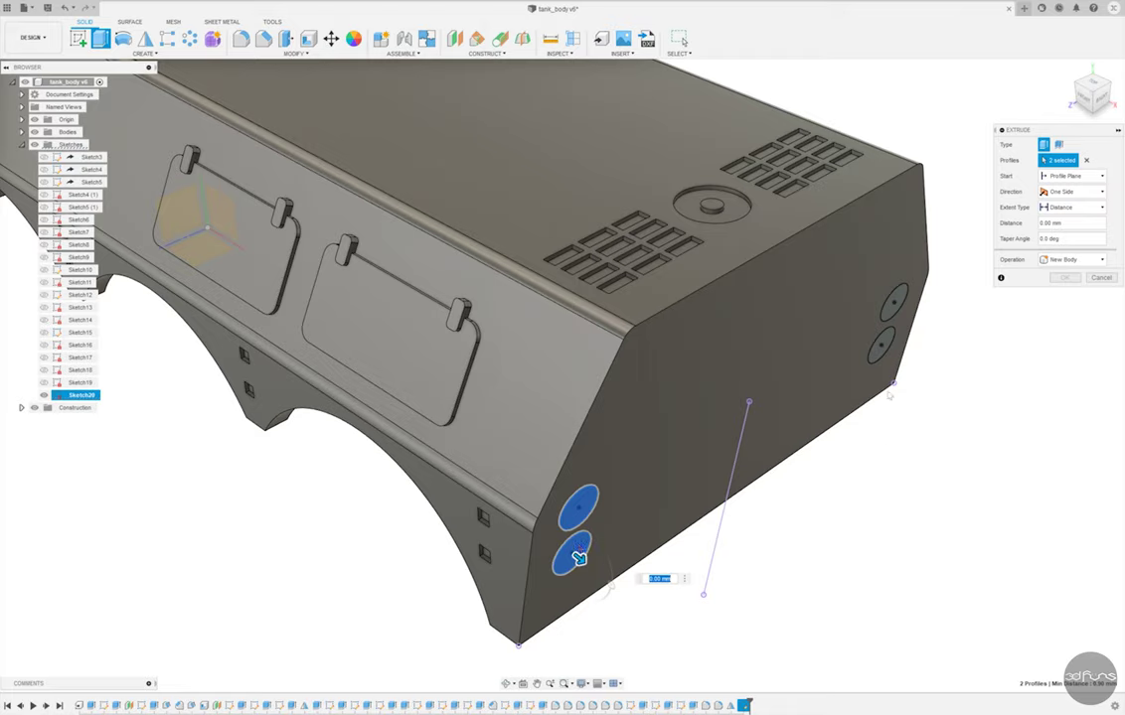
pyautogui.click(894, 301)
pyautogui.click(880, 346)
pyautogui.moveTo(891, 309)
pyautogui.keyDown('shift'); pyautogui.mouseDown(button='middle')
pyautogui.moveTo(595, 520)
pyautogui.moveTo(657, 480)
pyautogui.mouseUp(button='middle'); pyautogui.keyUp('shift')
pyautogui.moveTo(656, 480); pyautogui.dragTo(596, 465)
pyautogui.press('Return')
# - Orbit to inspect the new holes and the open interior end
pyautogui.moveTo(596, 465)
pyautogui.keyDown('shift'); pyautogui.mouseDown(button='middle')
pyautogui.moveTo(783, 502)
pyautogui.moveTo(819, 462)
pyautogui.moveTo(749, 528)
pyautogui.moveTo(695, 497)
pyautogui.mouseUp(button='middle'); pyautogui.keyUp('shift')
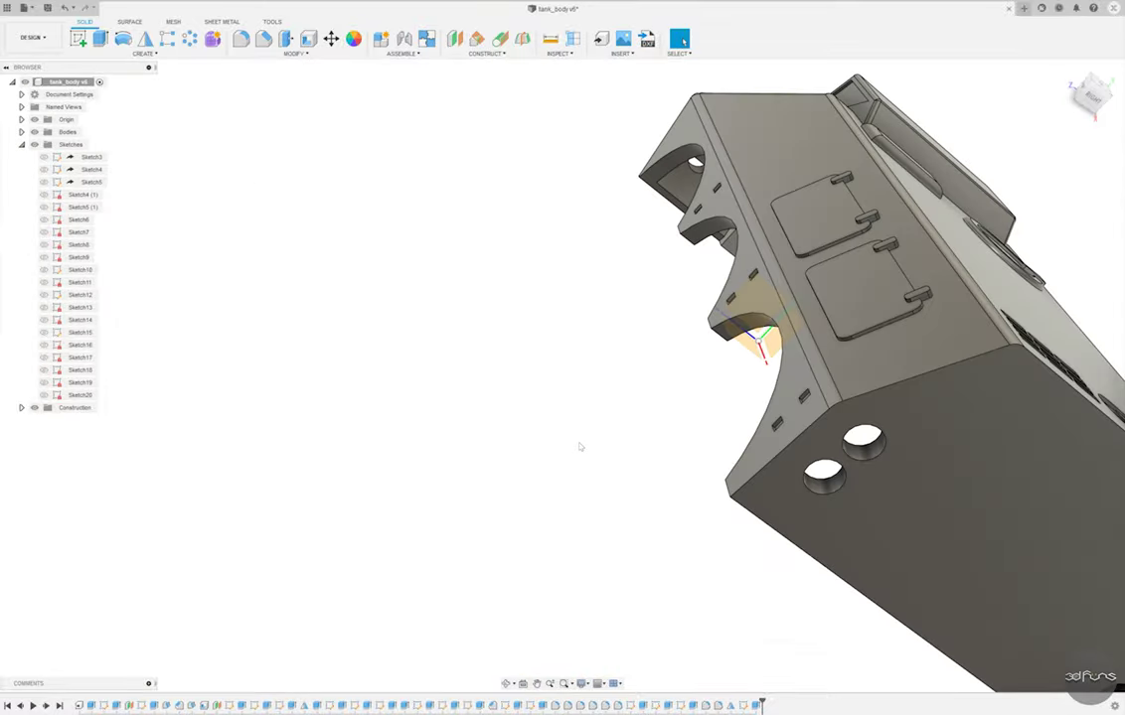
pyautogui.scroll(-5, 756, 407)
pyautogui.keyDown('shift'); pyautogui.moveTo(581, 414); pyautogui.dragTo(394, 168, button='middle'); pyautogui.keyUp('shift')
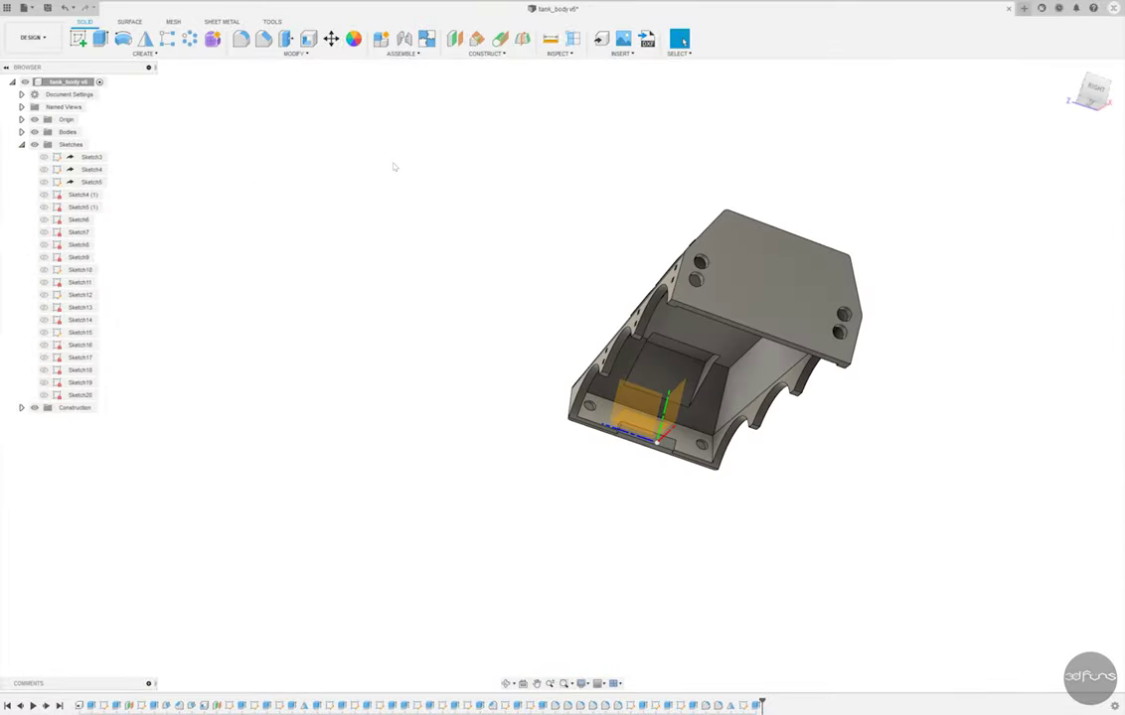
pyautogui.click(77, 40)
# - Start a sketch on the front end face and project the two left holes into it
pyautogui.moveTo(636, 378)
pyautogui.keyDown('shift'); pyautogui.mouseDown(button='middle')
pyautogui.moveTo(558, 418)
pyautogui.moveTo(463, 397)
pyautogui.moveTo(454, 385)
pyautogui.moveTo(539, 376)
pyautogui.mouseUp(button='middle'); pyautogui.keyUp('shift')
pyautogui.click(540, 377)
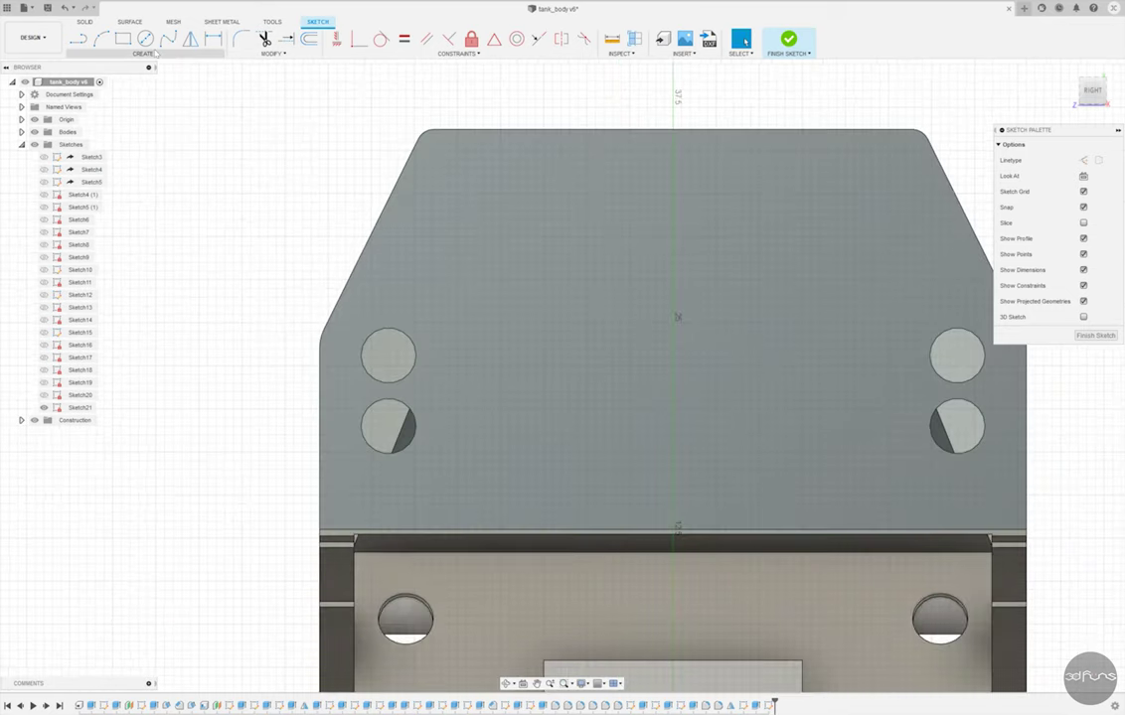
pyautogui.click(149, 53)
pyautogui.click(188, 241)
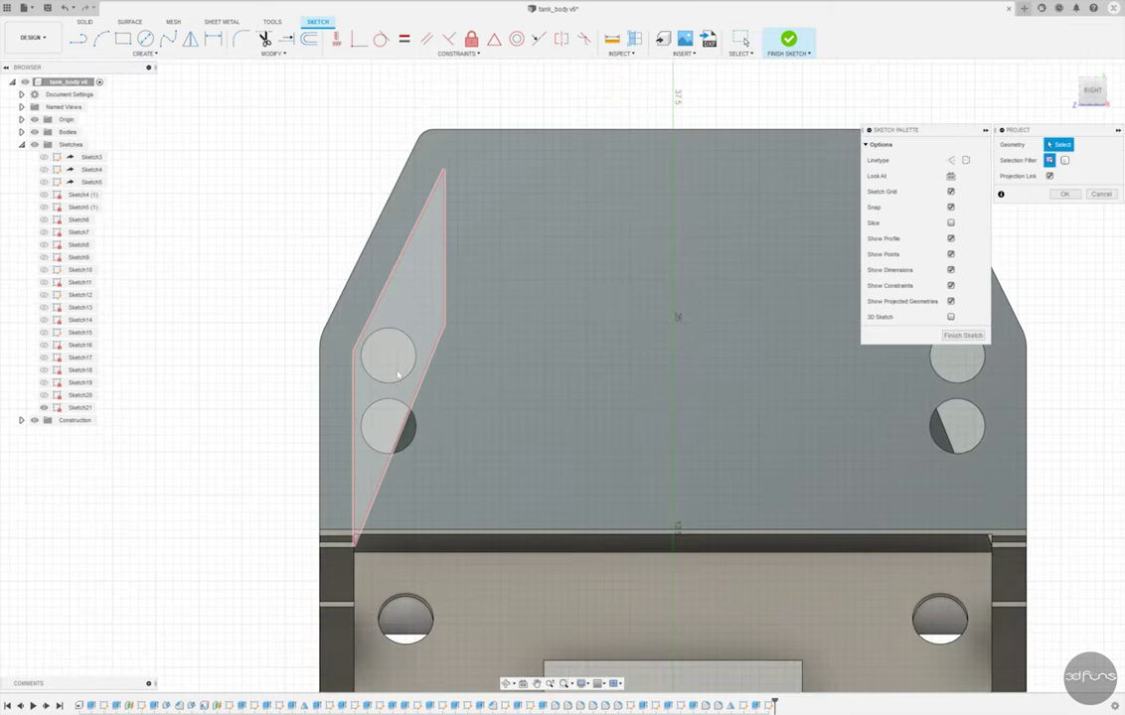
pyautogui.click(407, 353)
pyautogui.click(392, 426)
pyautogui.press('Return')
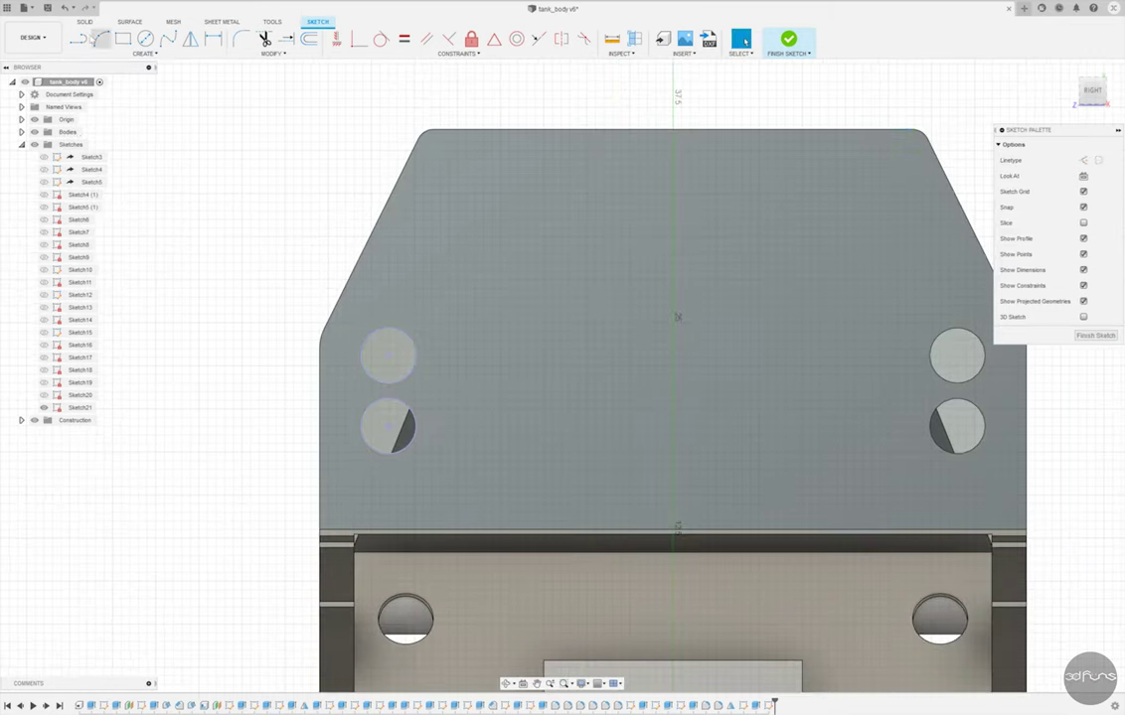
# - Draw equal ring circles around the left holes, offset 0.90 from them
pyautogui.press('c')
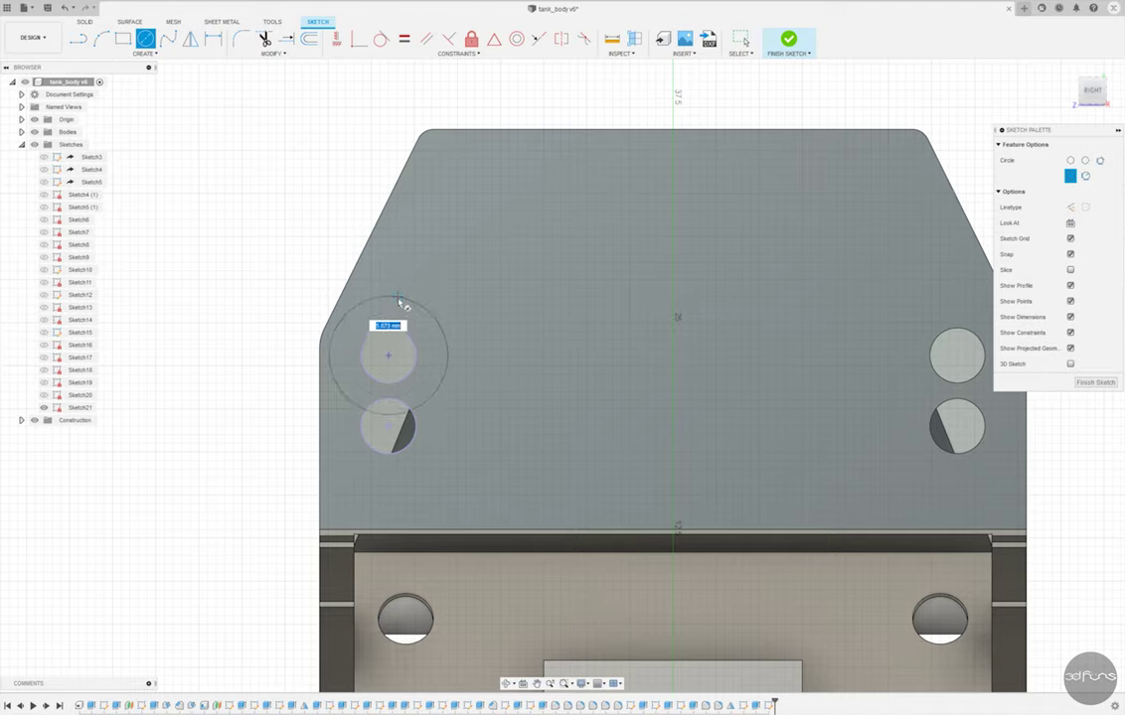
pyautogui.click(404, 40)
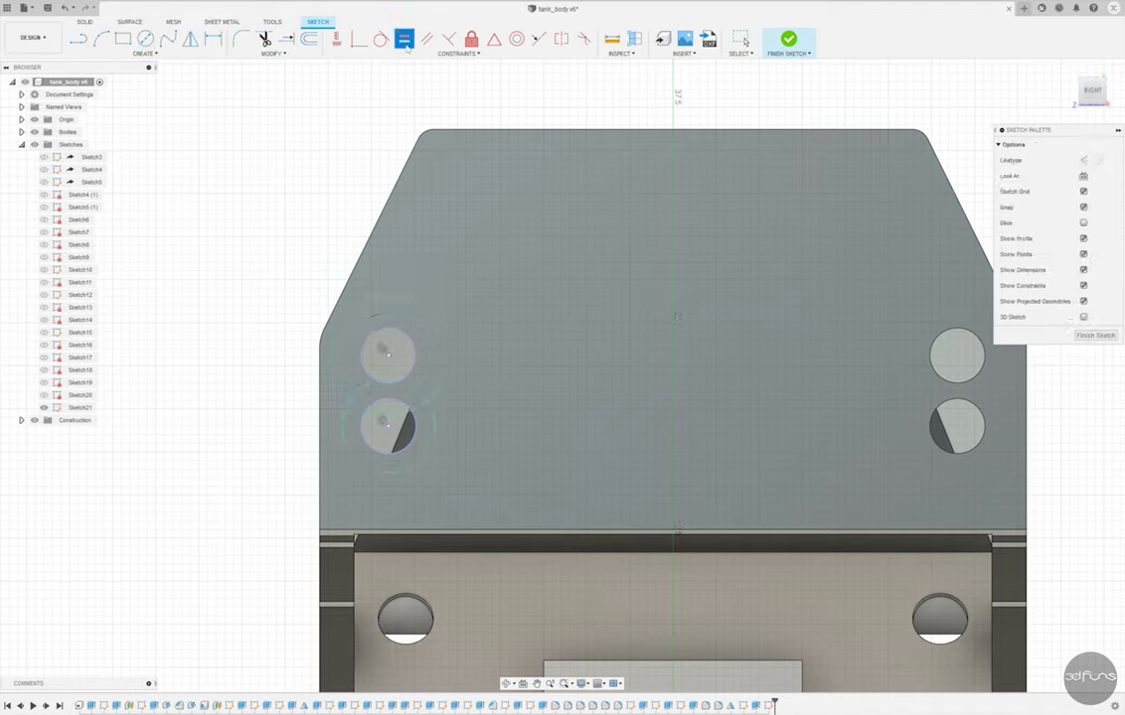
pyautogui.click(431, 401)
pyautogui.click(430, 408)
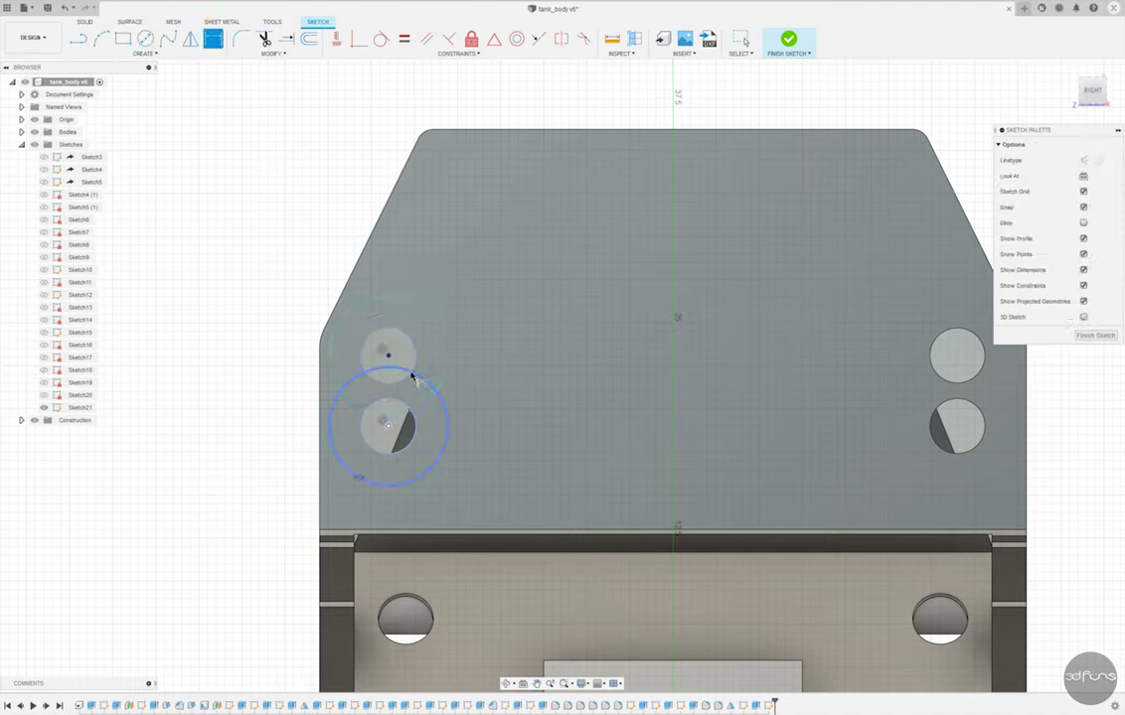
pyautogui.click(390, 330)
pyautogui.press('Return')
pyautogui.scroll(2, 309, 377)
# - Join the rings with a vertical line and trim the inner arcs into a rounded slot
pyautogui.press('l')
pyautogui.click(495, 329)
pyautogui.click(347, 328)
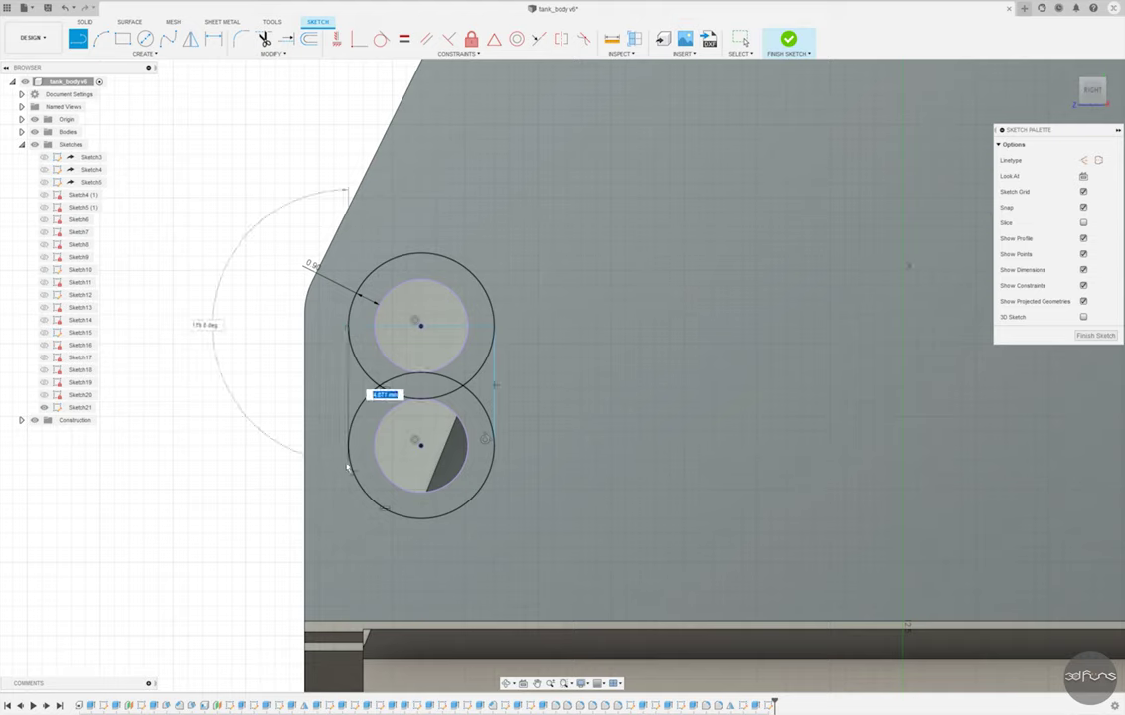
pyautogui.click(349, 444)
pyautogui.press('Escape')
pyautogui.click(336, 42)
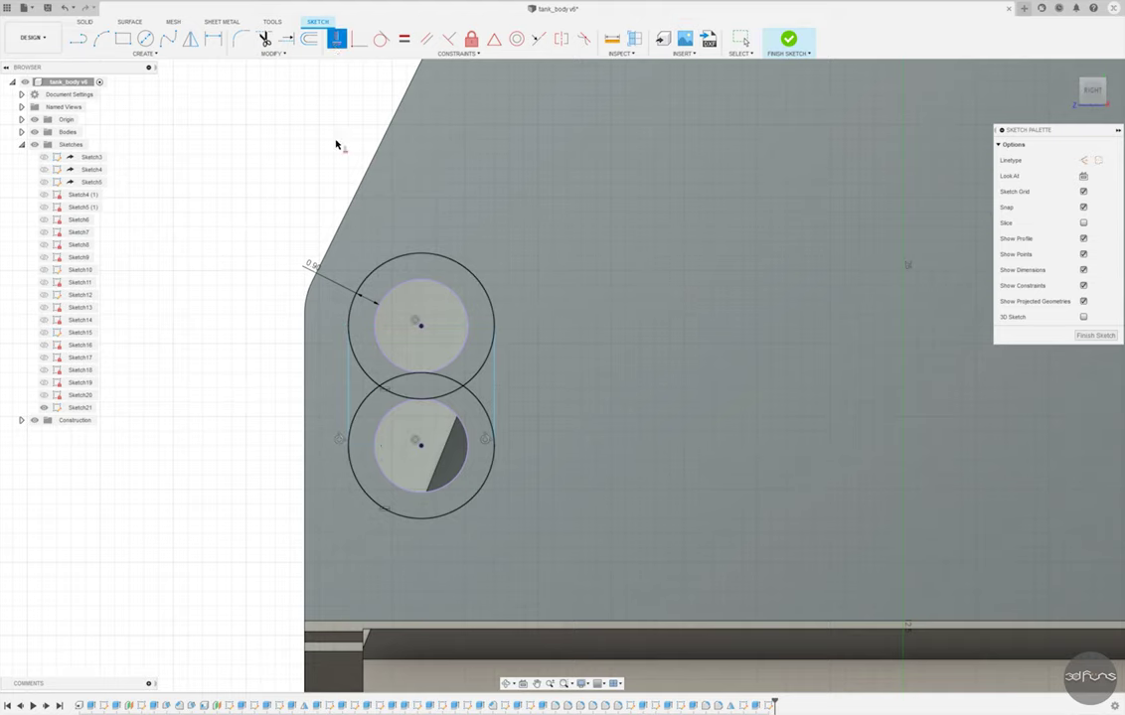
pyautogui.click(350, 380)
pyautogui.press('Escape')
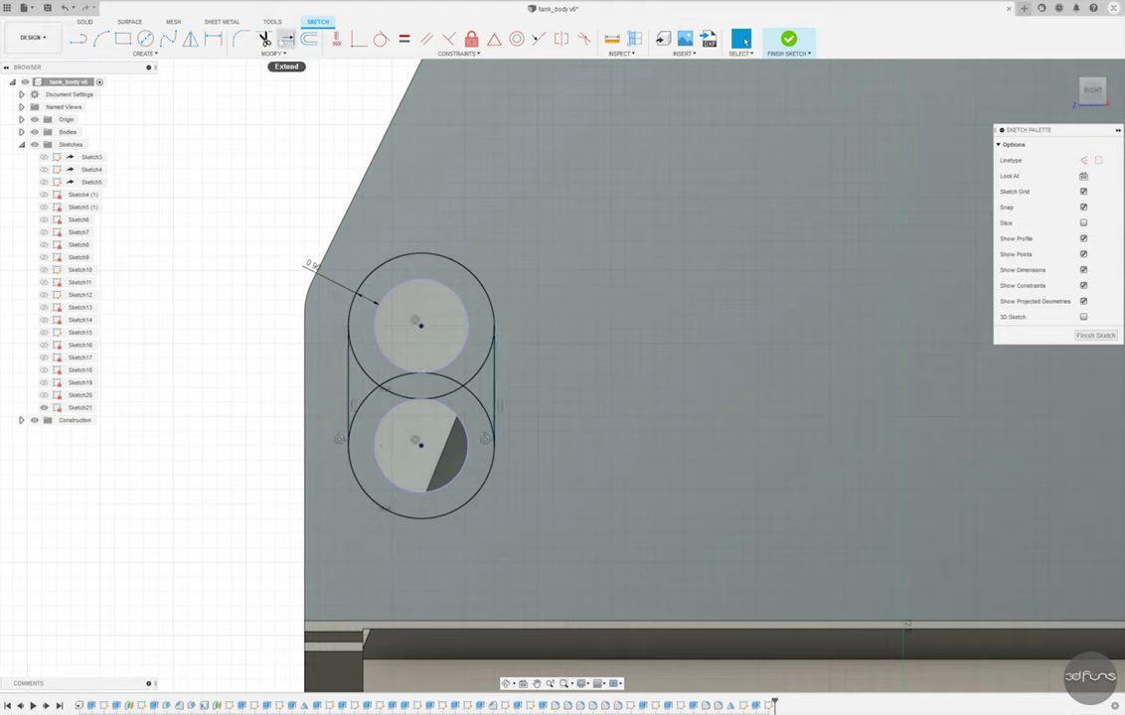
pyautogui.click(469, 399)
pyautogui.click(388, 383)
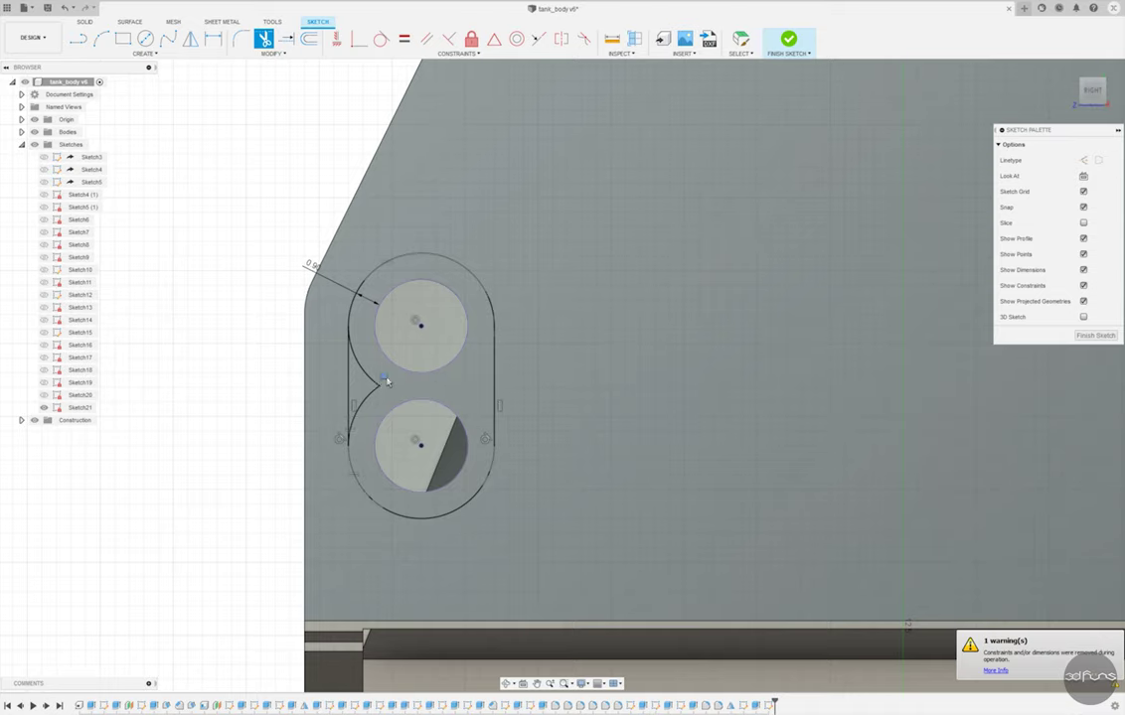
pyautogui.press('Escape')
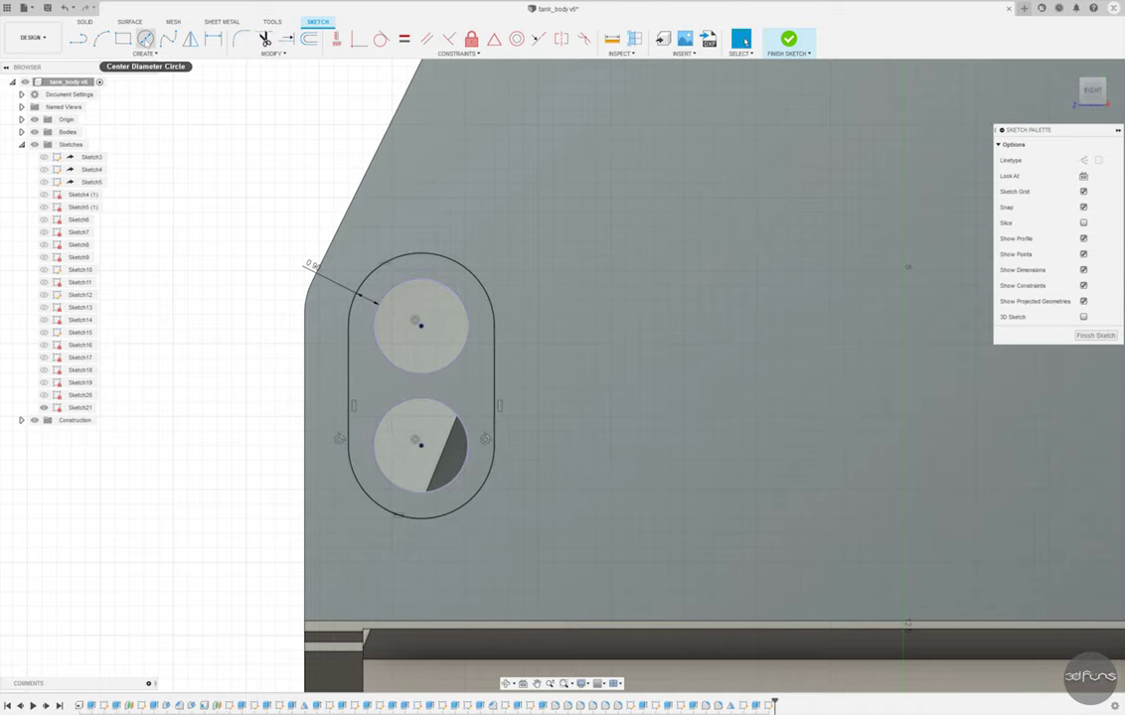
# - Mirror the slot and its circles across the vertical centre line and finish the sketch
pyautogui.scroll(-2, 242, 295)
pyautogui.moveTo(200, 193); pyautogui.dragTo(495, 485)
pyautogui.scroll(-3, 502, 572)
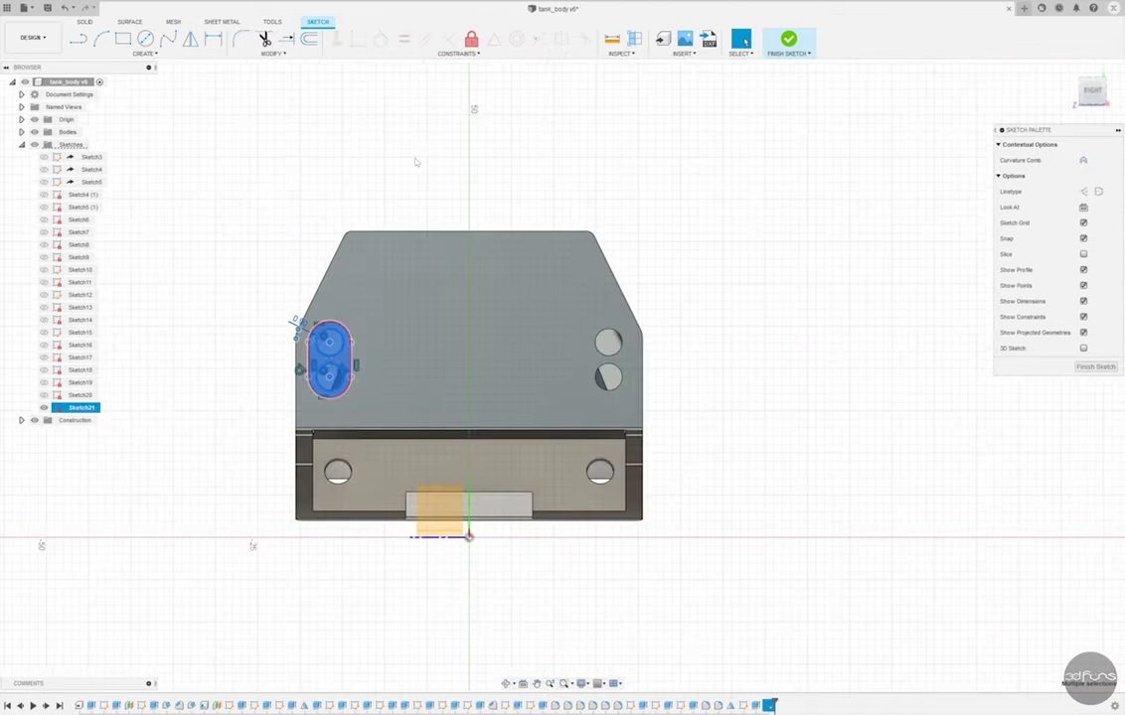
pyautogui.scroll(4, 288, 357)
pyautogui.scroll(1, 264, 302)
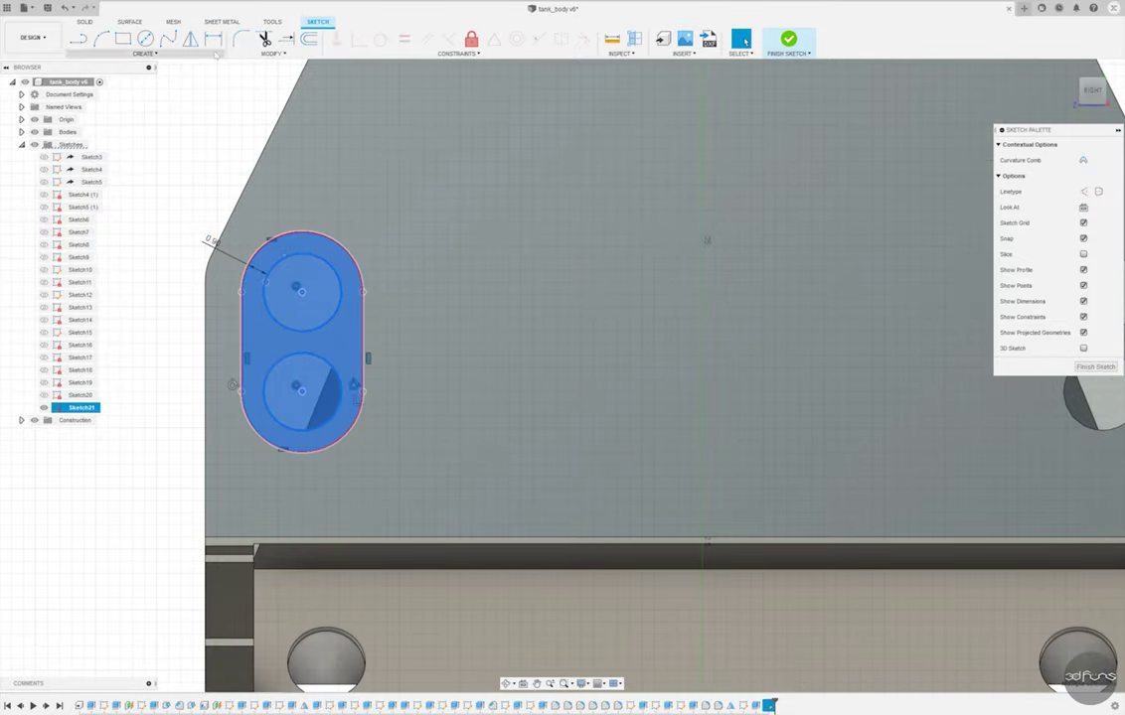
pyautogui.click(189, 38)
pyautogui.scroll(-2, 342, 284)
pyautogui.scroll(-2, 344, 284)
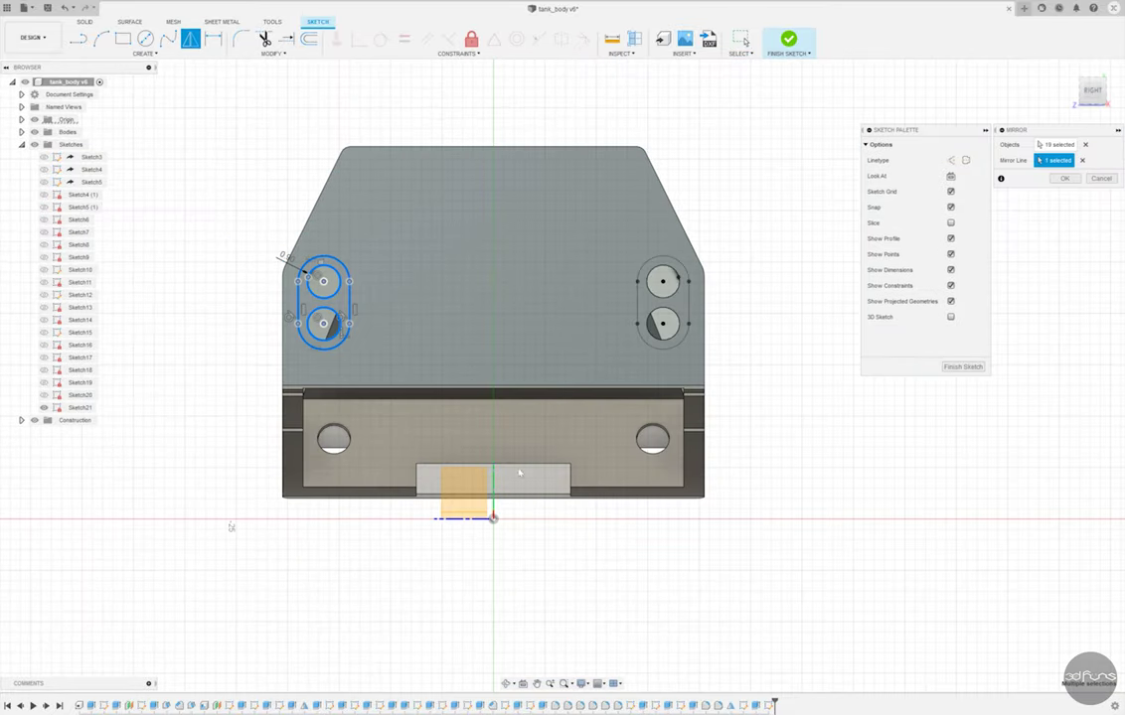
pyautogui.click(1064, 180)
pyautogui.scroll(1, 782, 180)
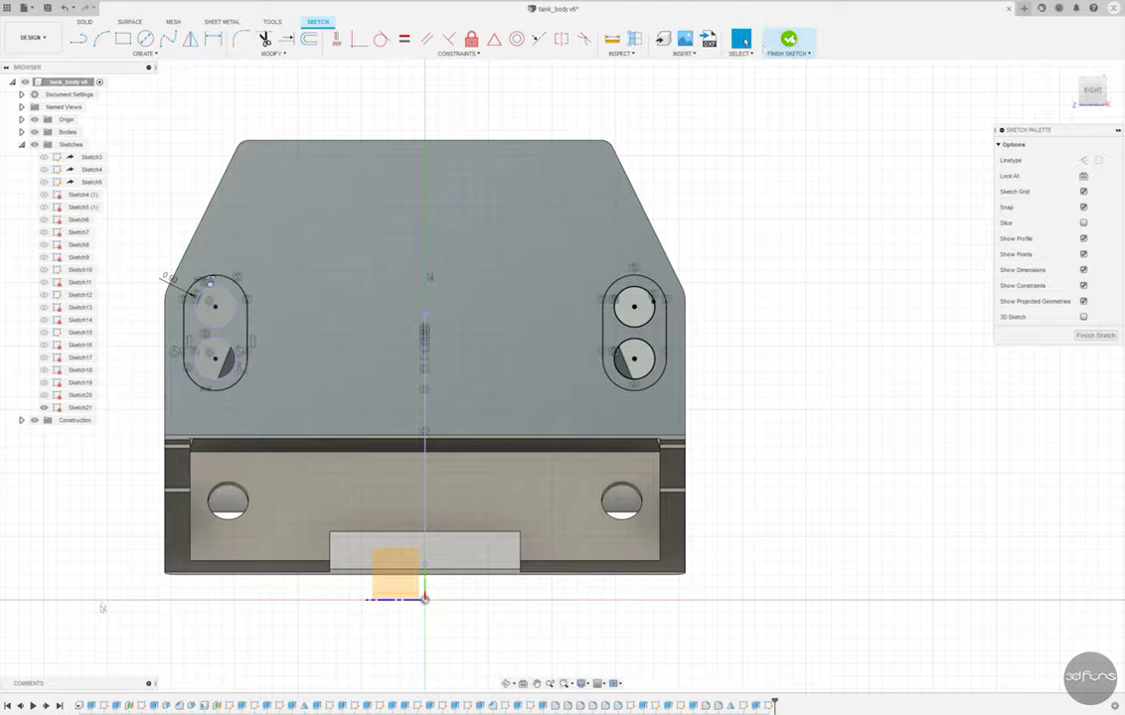
pyautogui.click(785, 42)
# - Extrude both headlight slot profiles 4.5 mm inward with the Join operation
pyautogui.scroll(1, 524, 300)
pyautogui.press('e')
pyautogui.click(523, 298)
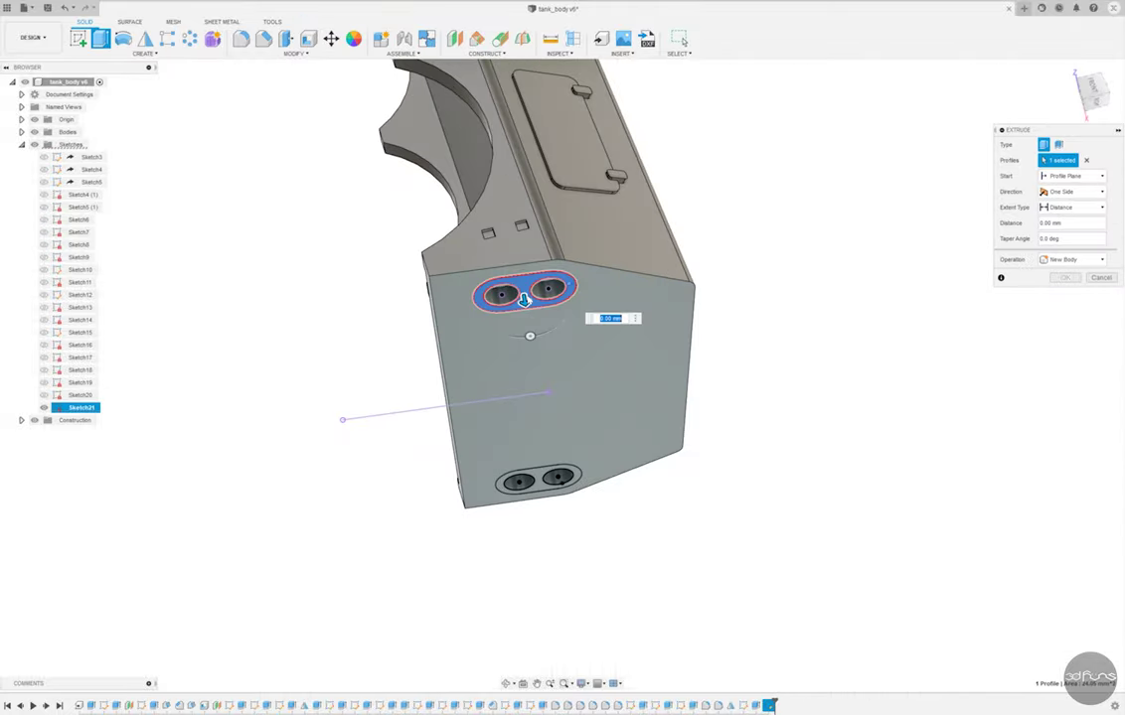
pyautogui.click(534, 480)
pyautogui.keyDown('shift'); pyautogui.moveTo(534, 480); pyautogui.dragTo(390, 313, button='middle'); pyautogui.keyUp('shift')
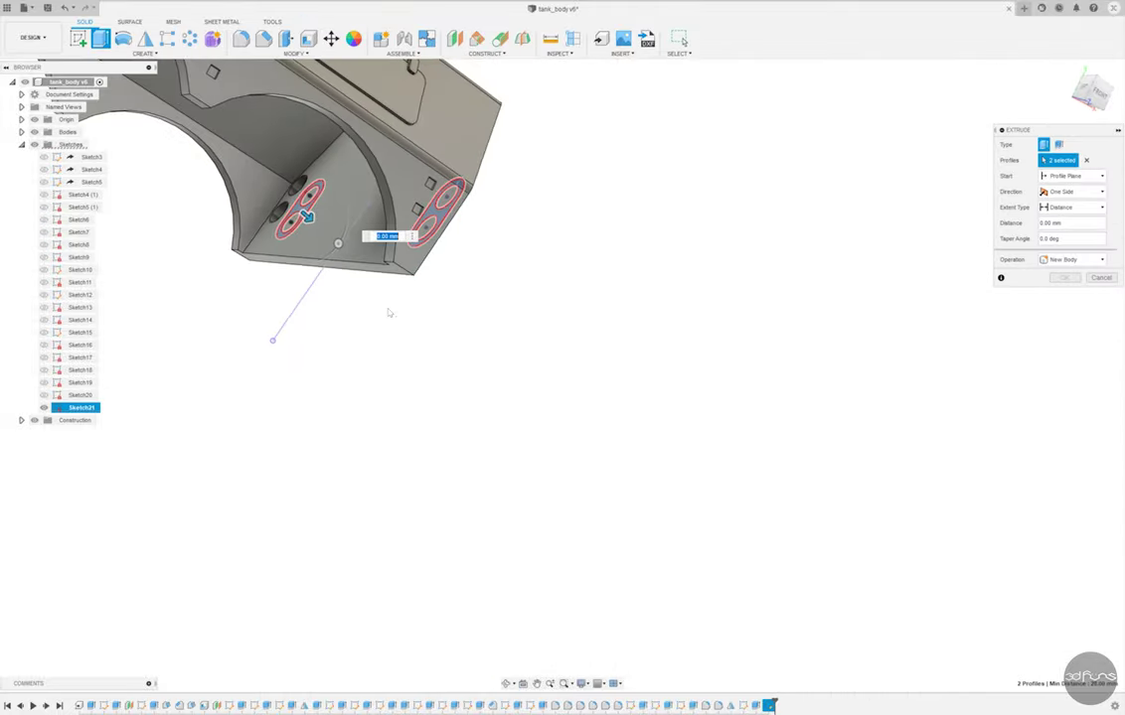
pyautogui.keyDown('shift'); pyautogui.moveTo(388, 314); pyautogui.dragTo(354, 250, button='middle'); pyautogui.keyUp('shift')
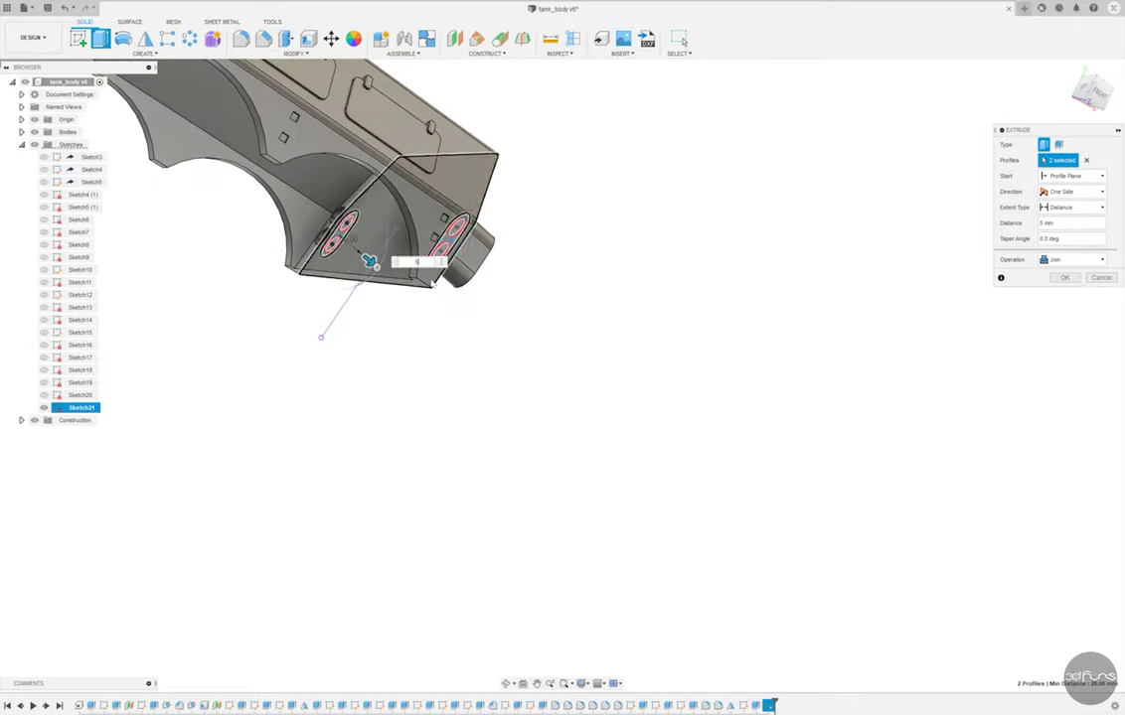
pyautogui.moveTo(350, 246); pyautogui.dragTo(327, 213)
pyautogui.moveTo(328, 213)
pyautogui.keyDown('shift'); pyautogui.mouseDown(button='middle')
pyautogui.moveTo(375, 291)
pyautogui.moveTo(371, 276)
pyautogui.moveTo(452, 286)
pyautogui.moveTo(415, 242)
pyautogui.mouseUp(button='middle'); pyautogui.keyUp('shift')
pyautogui.scroll(1, 425, 274)
pyautogui.scroll(2, 497, 259)
pyautogui.scroll(-1, 577, 246)
pyautogui.scroll(1, 596, 250)
pyautogui.click(1073, 260)
pyautogui.click(1033, 272)
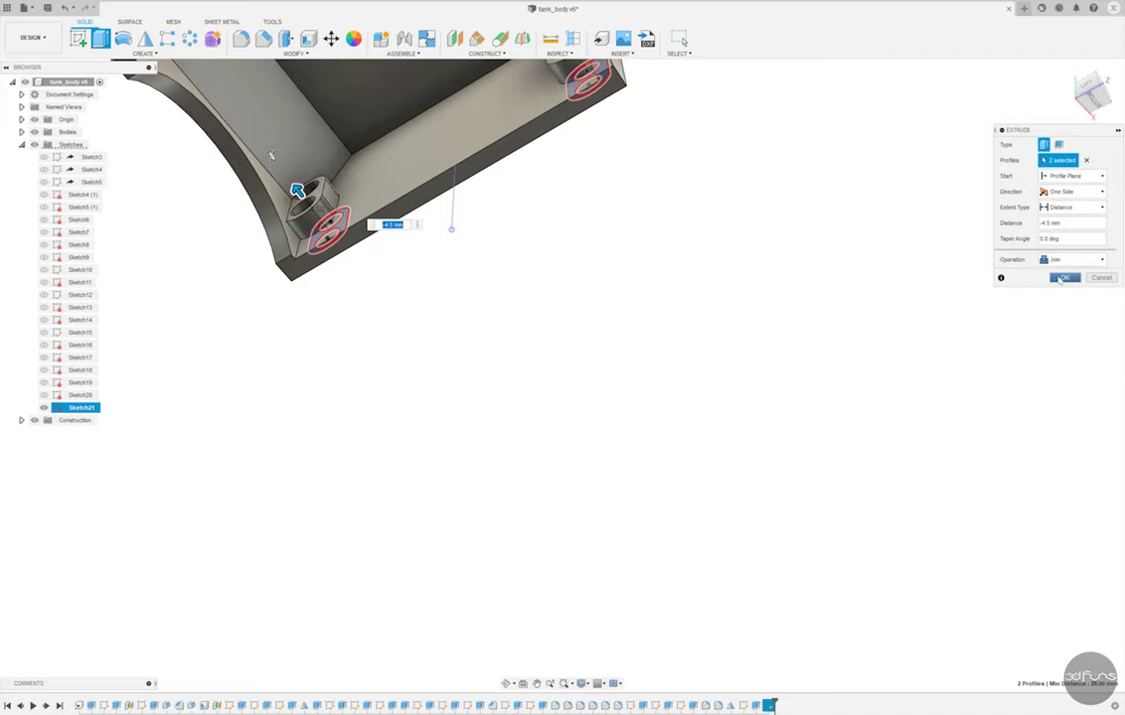
pyautogui.click(1061, 280)
# - Begin a new sketch on the cavity floor
pyautogui.moveTo(547, 344)
pyautogui.keyDown('shift'); pyautogui.mouseDown(button='middle')
pyautogui.moveTo(573, 450)
pyautogui.moveTo(378, 244)
pyautogui.moveTo(459, 492)
pyautogui.moveTo(540, 329)
pyautogui.moveTo(612, 405)
pyautogui.moveTo(556, 328)
pyautogui.mouseUp(button='middle'); pyautogui.keyUp('shift')
pyautogui.click(77, 38)
pyautogui.click(387, 250)
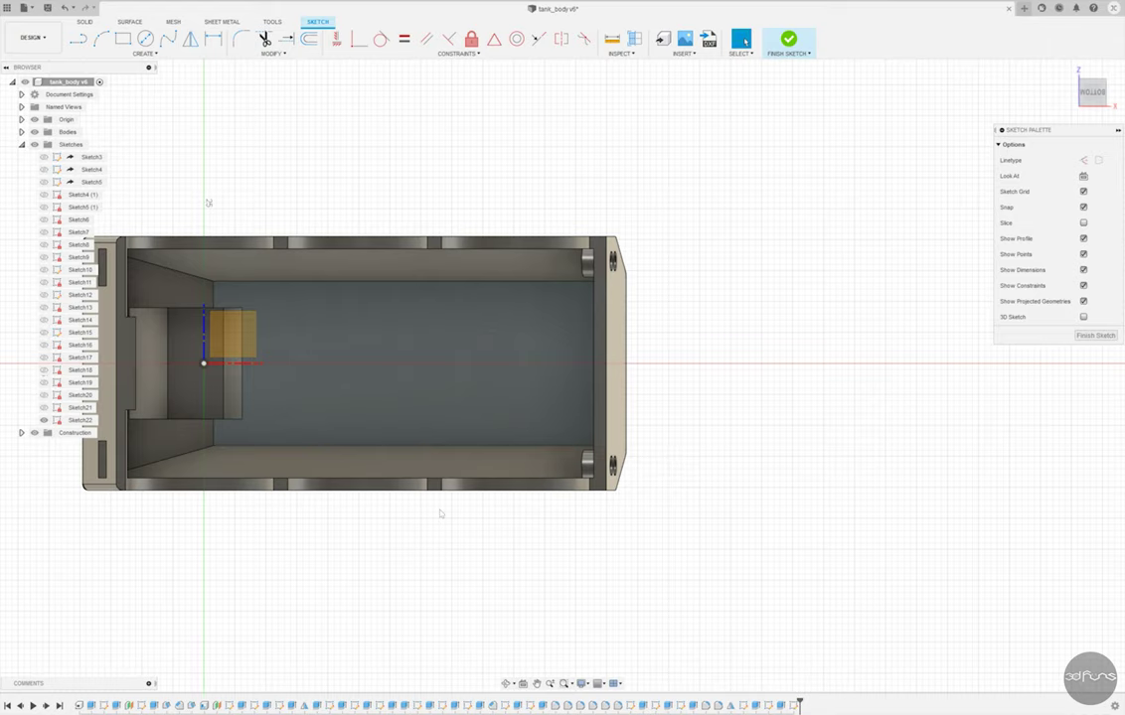
# - Draw a floor rectangle near the end wall, 2 mm high and 40 mm wide, offset 11 mm from the origin
pyautogui.scroll(2, 284, 345)
pyautogui.press('r')
pyautogui.click(629, 307)
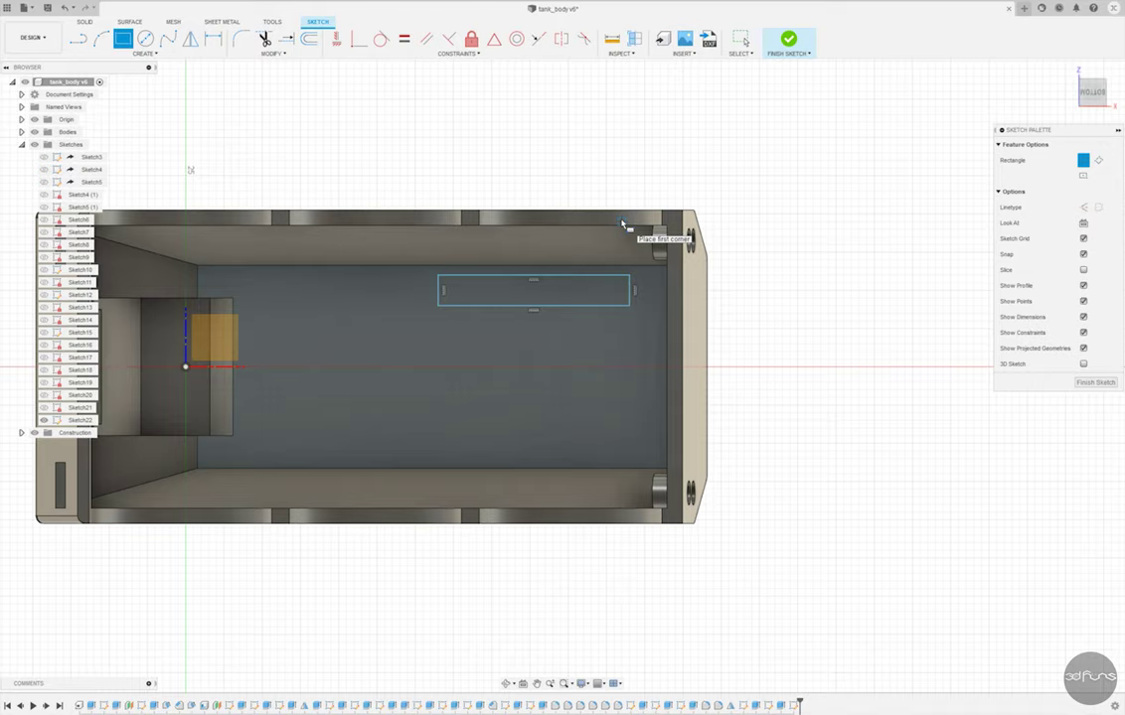
pyautogui.click(741, 40)
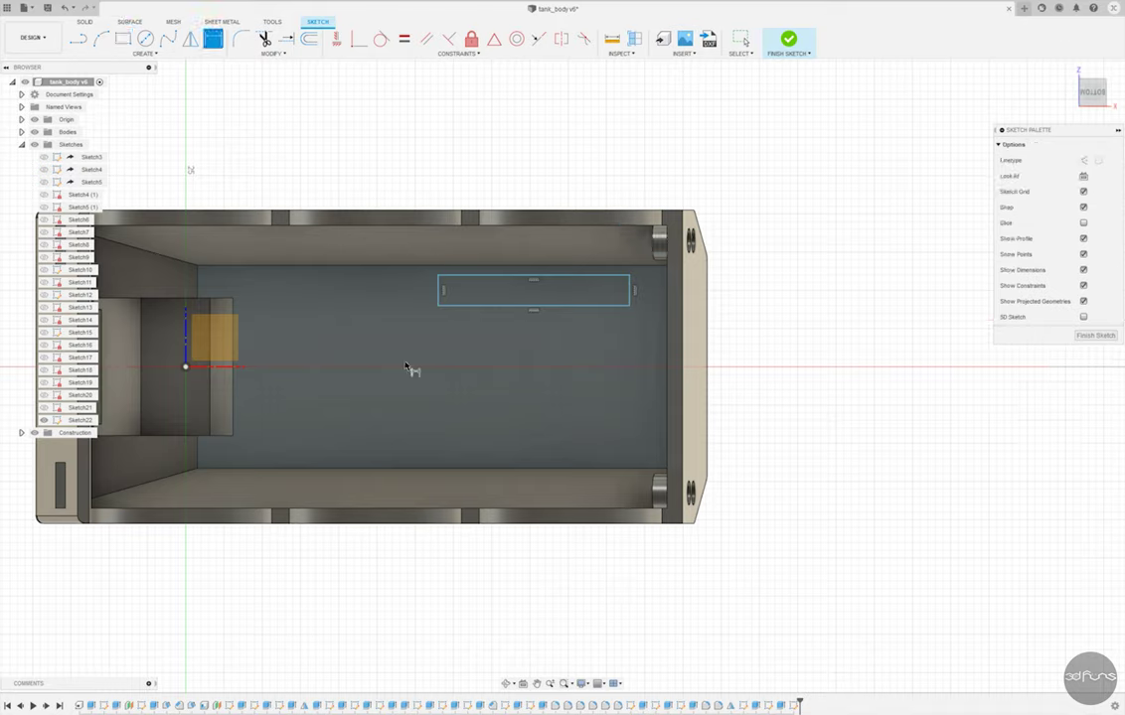
pyautogui.click(185, 367)
pyautogui.click(608, 307)
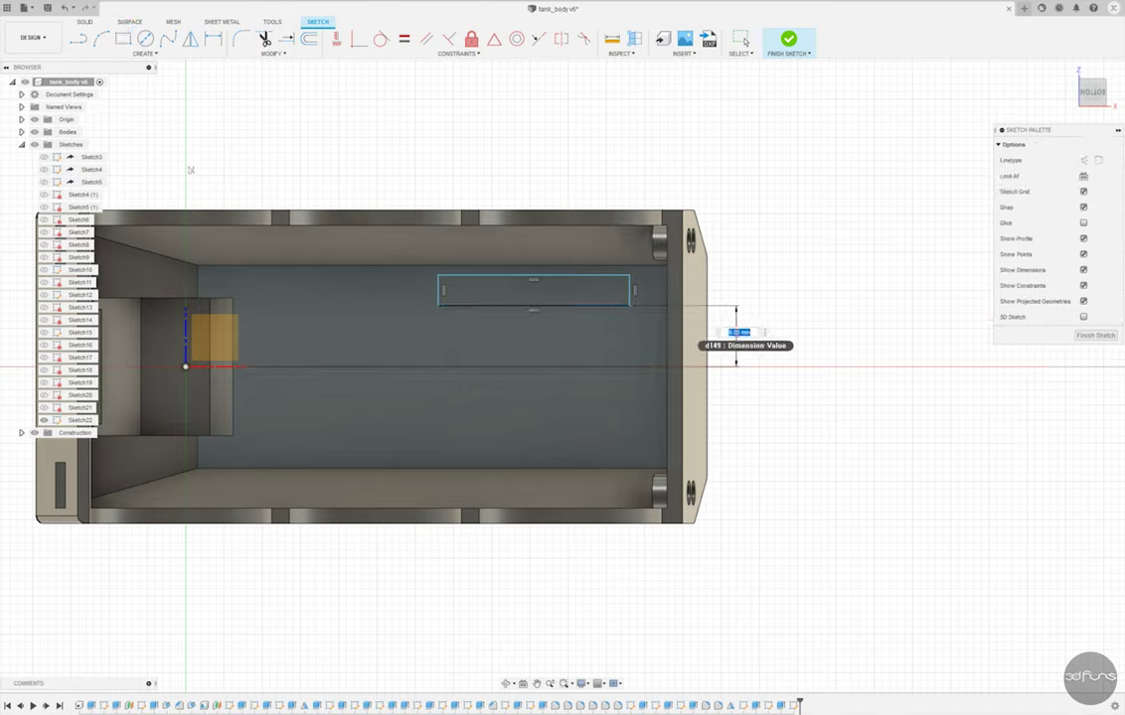
pyautogui.click(709, 270)
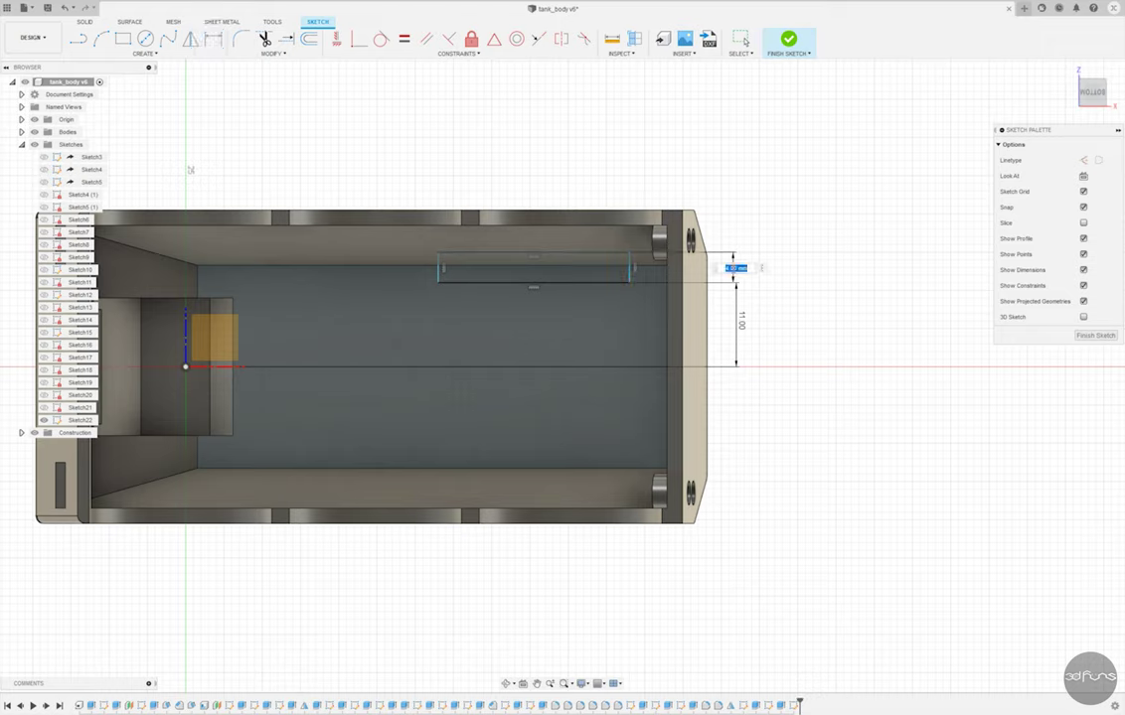
pyautogui.write('2')
pyautogui.press('Return')
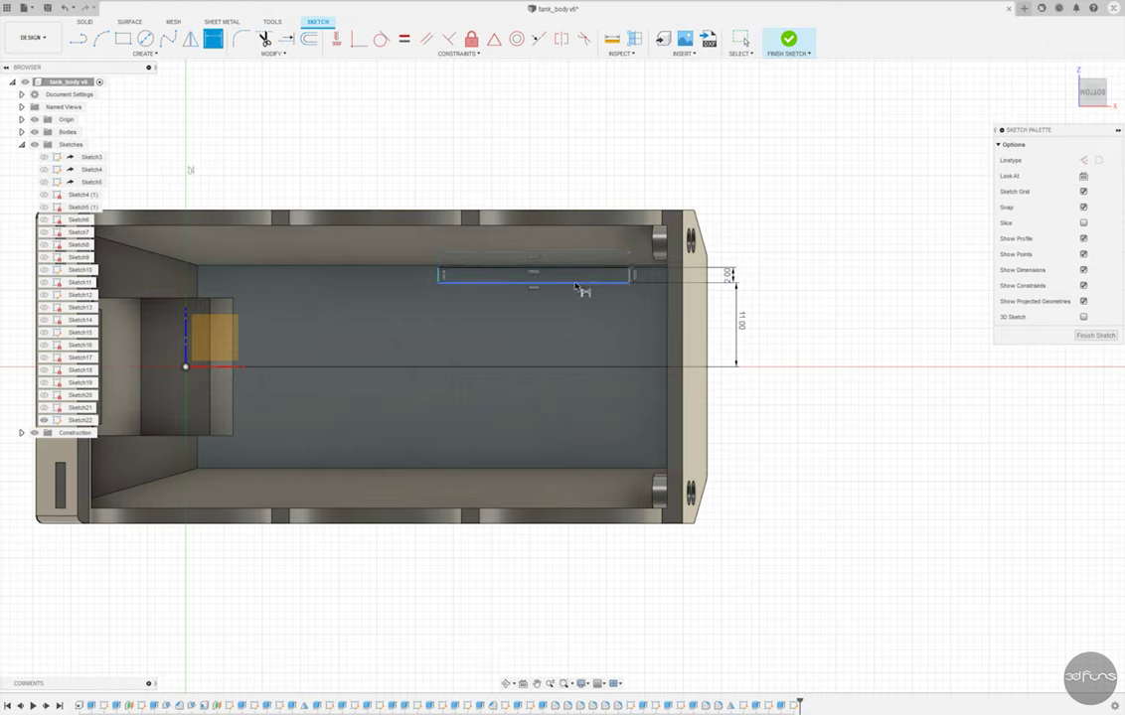
pyautogui.click(577, 282)
pyautogui.click(579, 316)
pyautogui.press('Return')
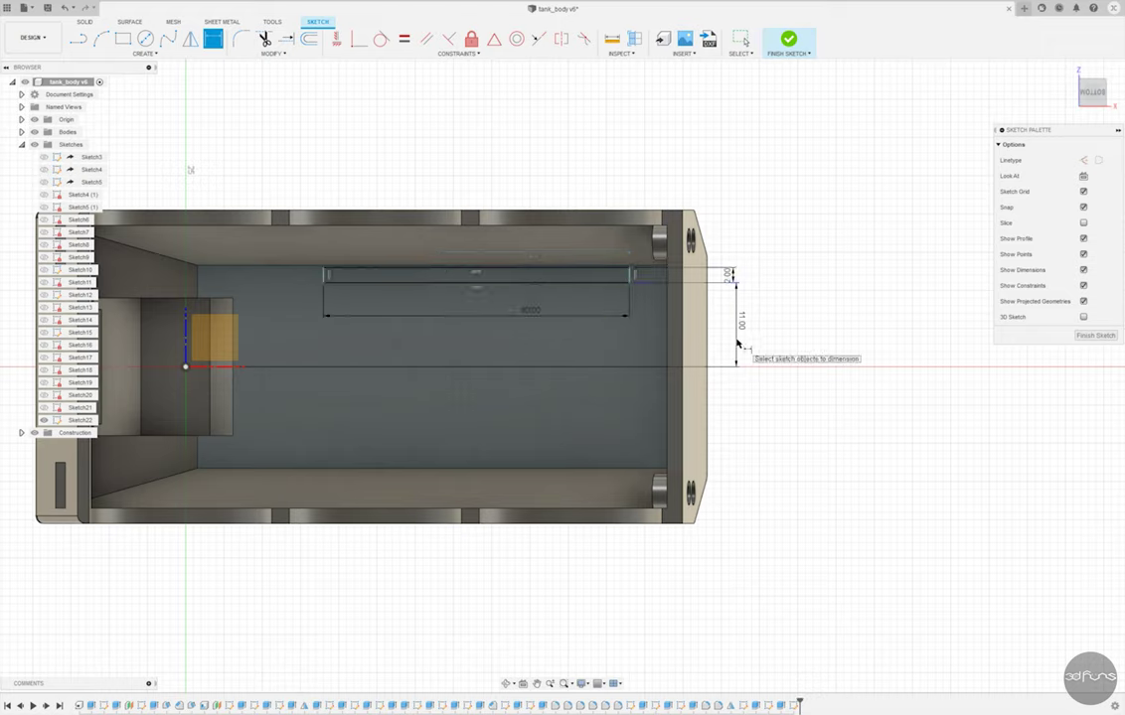
# - Offset the rectangle 21 mm from the vertical line and finish the rib sketch
pyautogui.click(323, 282)
pyautogui.click(279, 413)
pyautogui.press('Return')
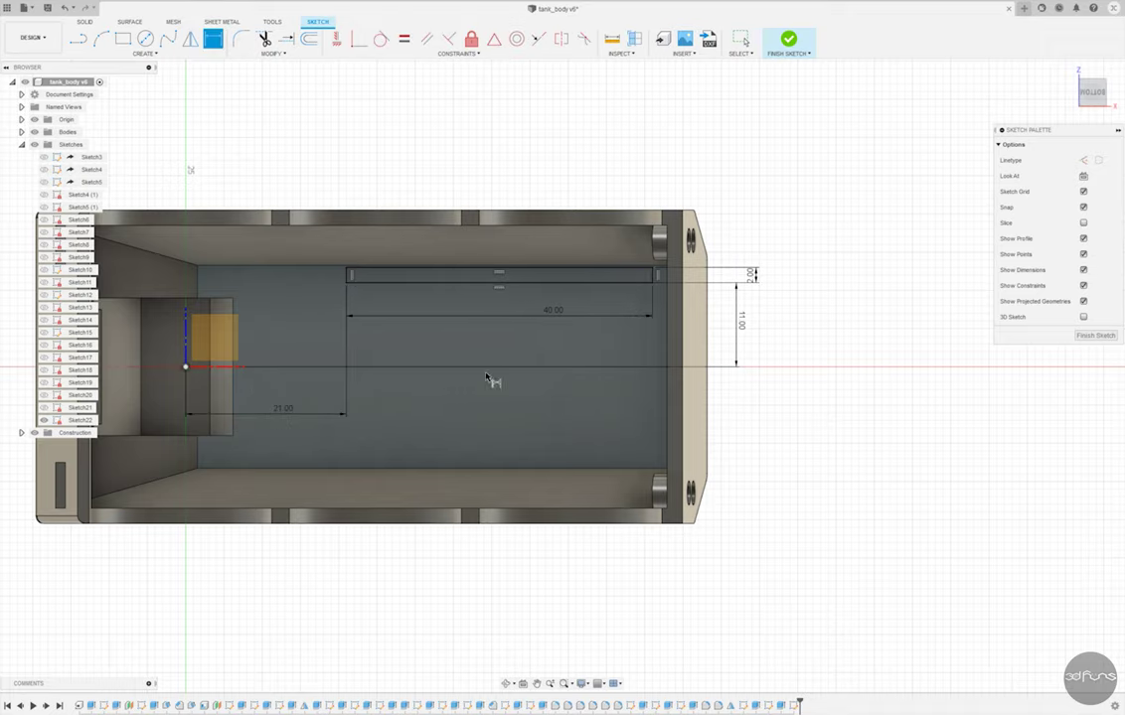
pyautogui.scroll(3, 428, 309)
pyautogui.press('Escape')
pyautogui.moveTo(294, 243); pyautogui.dragTo(709, 292)
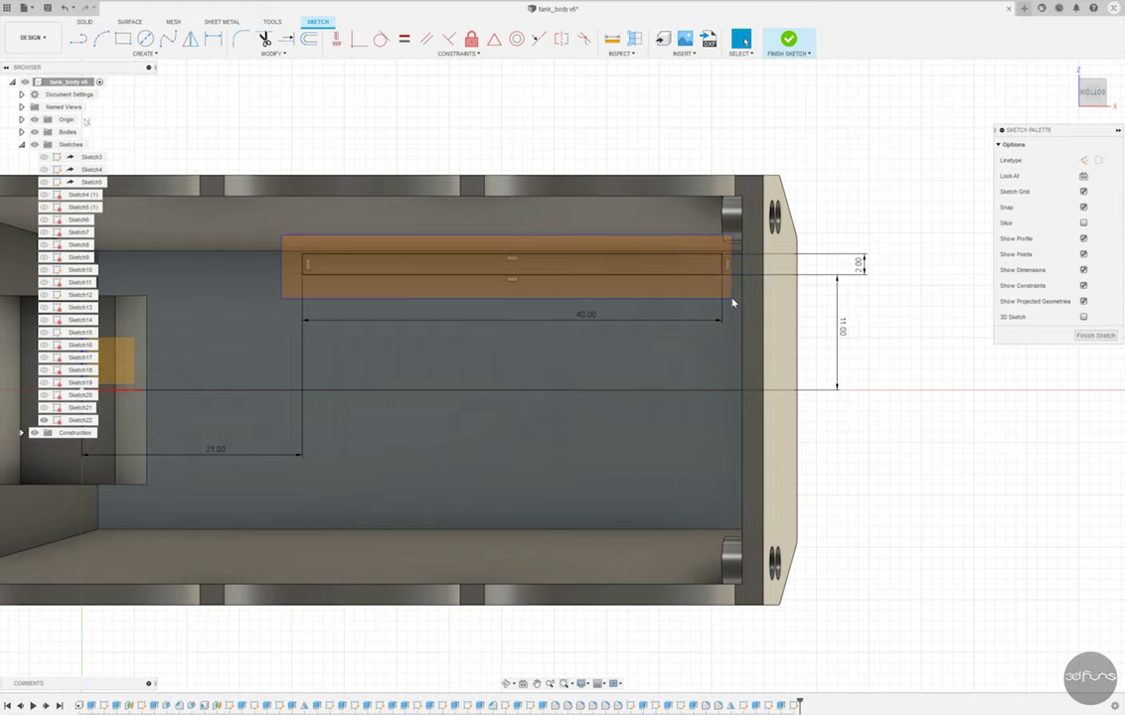
pyautogui.click(190, 37)
pyautogui.scroll(-2, 792, 315)
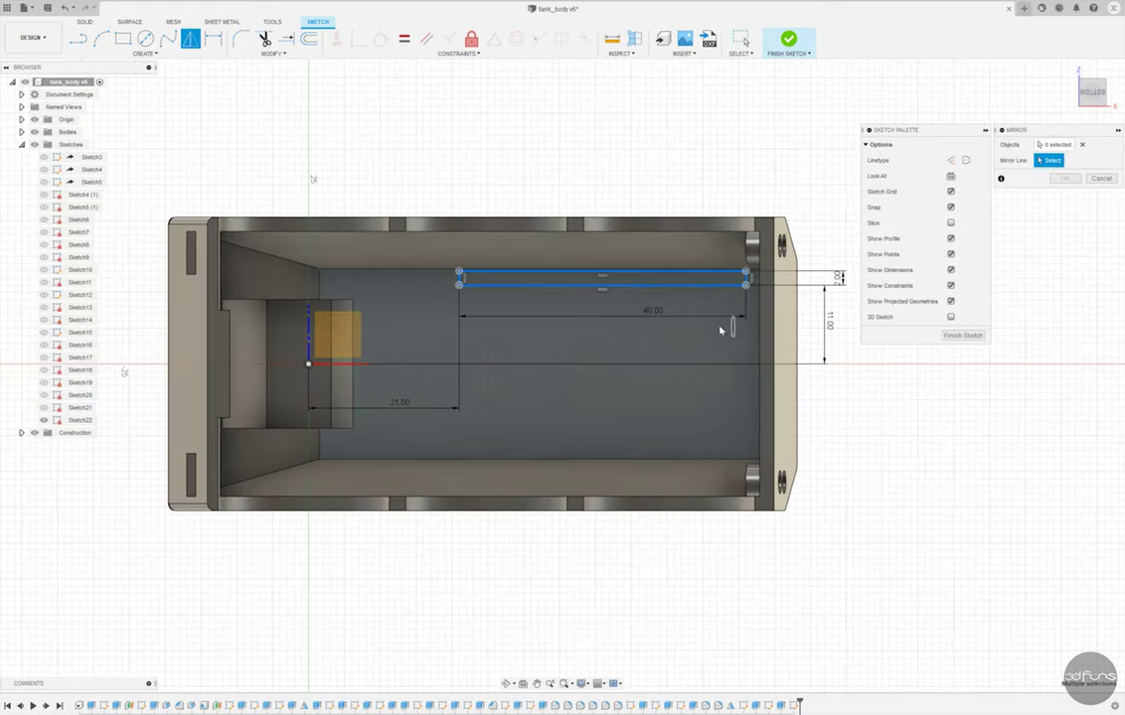
pyautogui.press('Escape')
pyautogui.keyDown('shift'); pyautogui.moveTo(734, 295); pyautogui.dragTo(724, 205, button='middle'); pyautogui.keyUp('shift')
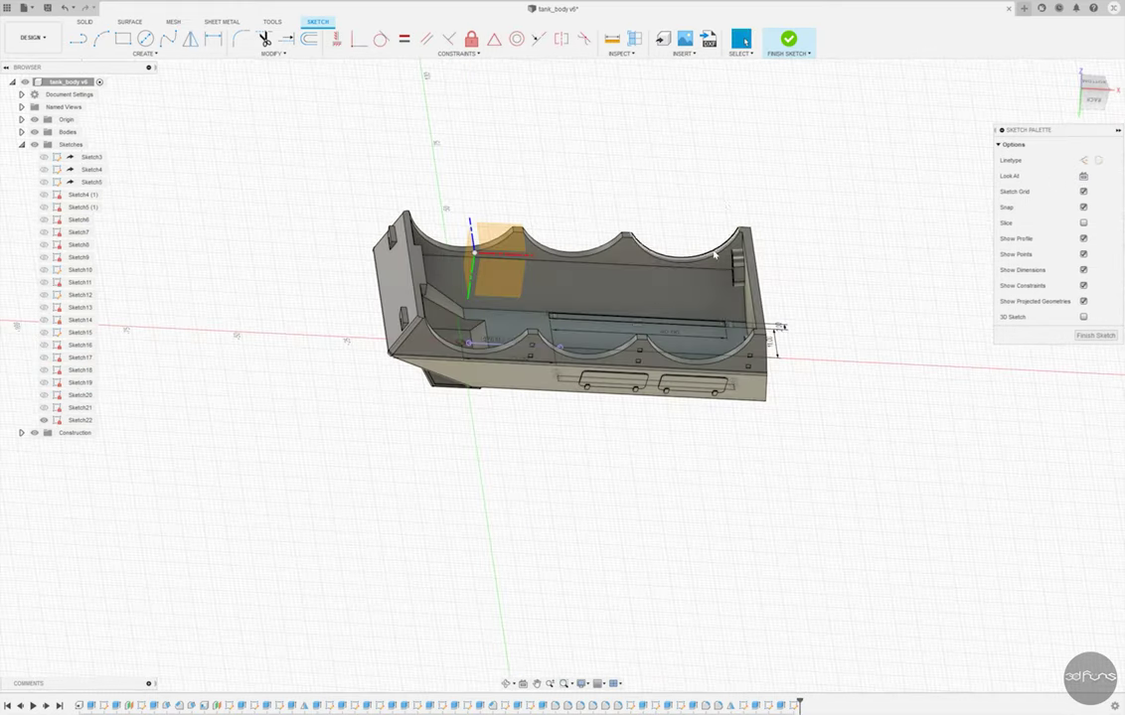
pyautogui.click(788, 39)
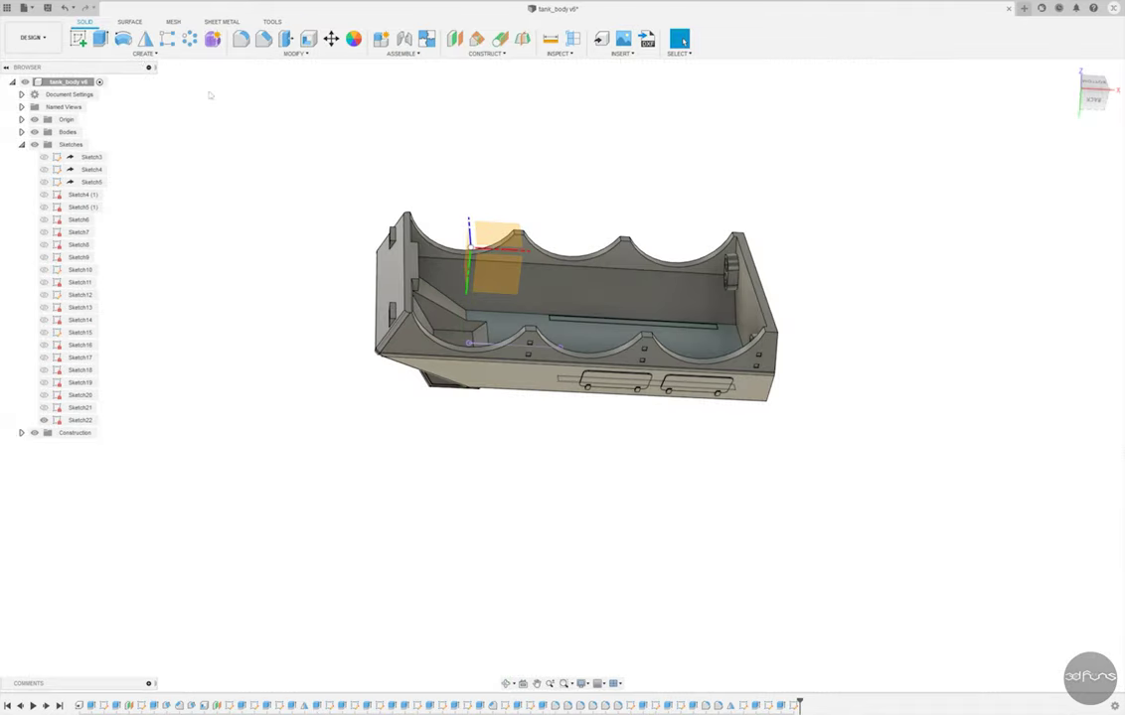
# - Extrude both strip profiles into ribs along the cavity floor
pyautogui.press('e')
pyautogui.keyDown('shift'); pyautogui.moveTo(616, 384); pyautogui.dragTo(597, 327, button='middle'); pyautogui.keyUp('shift')
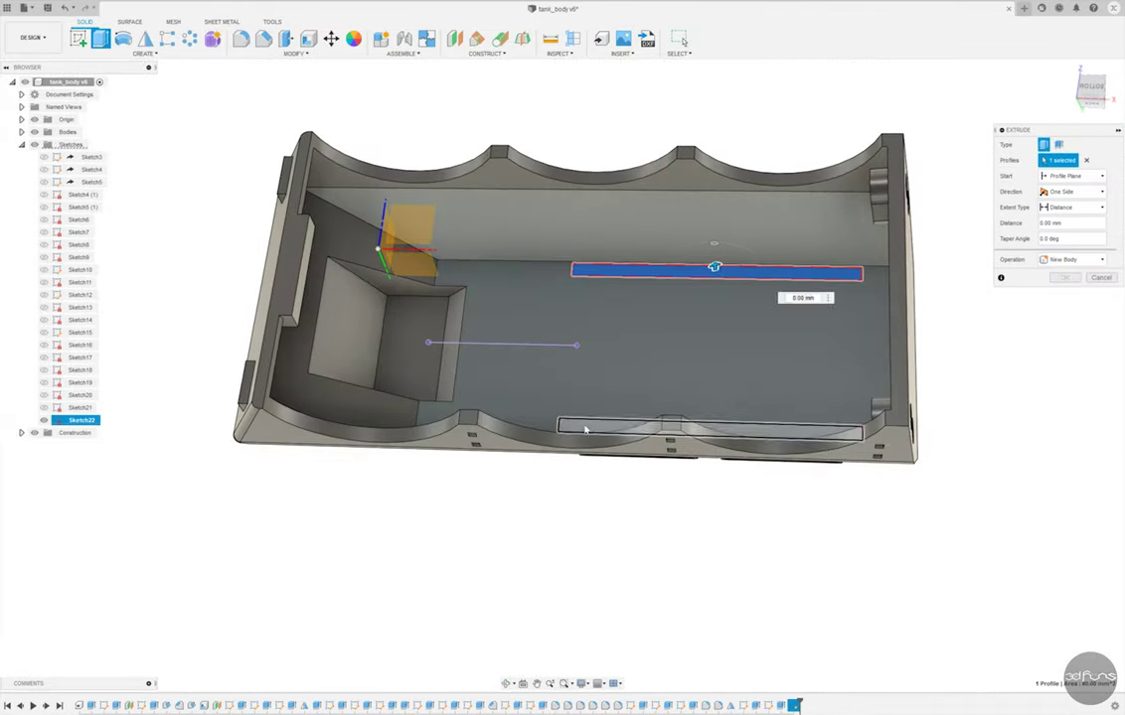
pyautogui.click(711, 429)
pyautogui.press('Return')
pyautogui.moveTo(1052, 284)
pyautogui.keyDown('shift'); pyautogui.mouseDown(button='middle')
pyautogui.moveTo(961, 320)
pyautogui.moveTo(990, 303)
pyautogui.mouseUp(button='middle'); pyautogui.keyUp('shift')
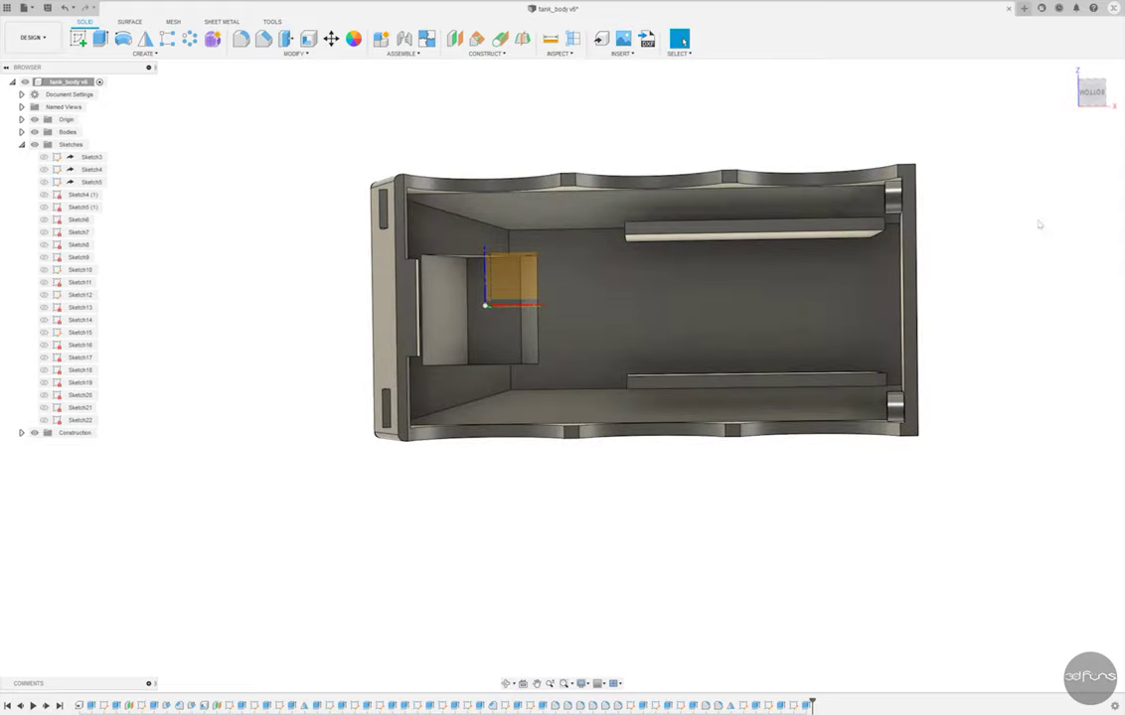
pyautogui.moveTo(1010, 248)
pyautogui.keyDown('shift'); pyautogui.mouseDown(button='middle')
pyautogui.moveTo(841, 237)
pyautogui.moveTo(860, 243)
pyautogui.mouseUp(button='middle'); pyautogui.keyUp('shift')
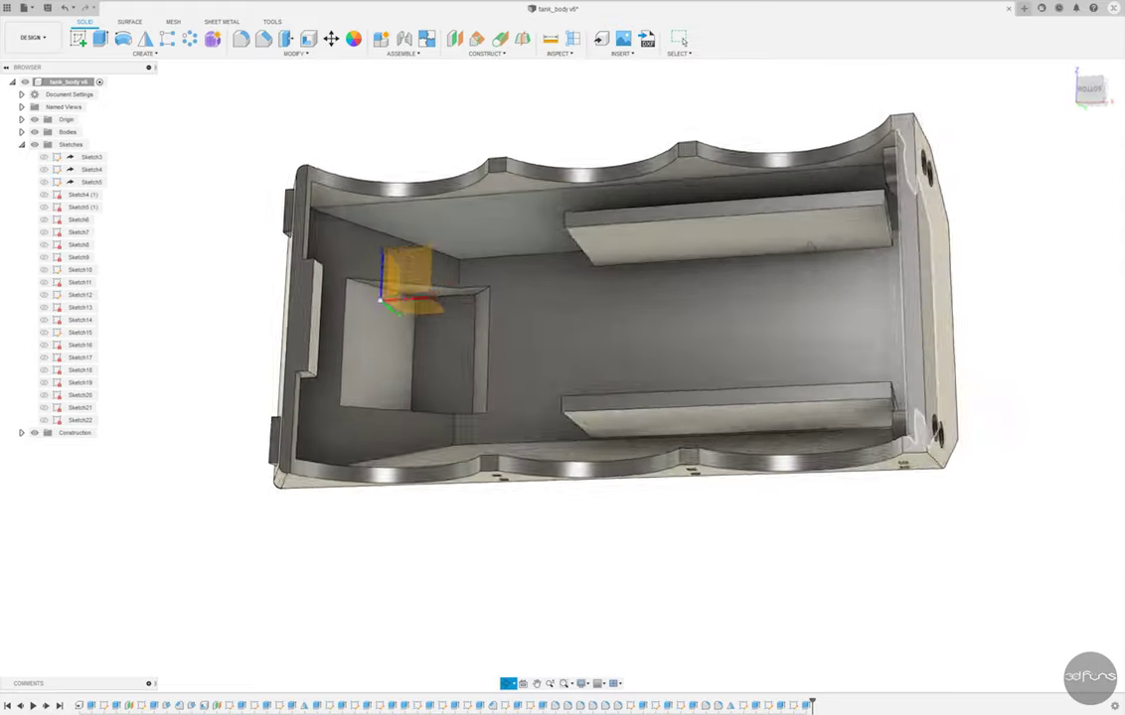
pyautogui.scroll(5, 863, 245)
pyautogui.scroll(3, 904, 223)
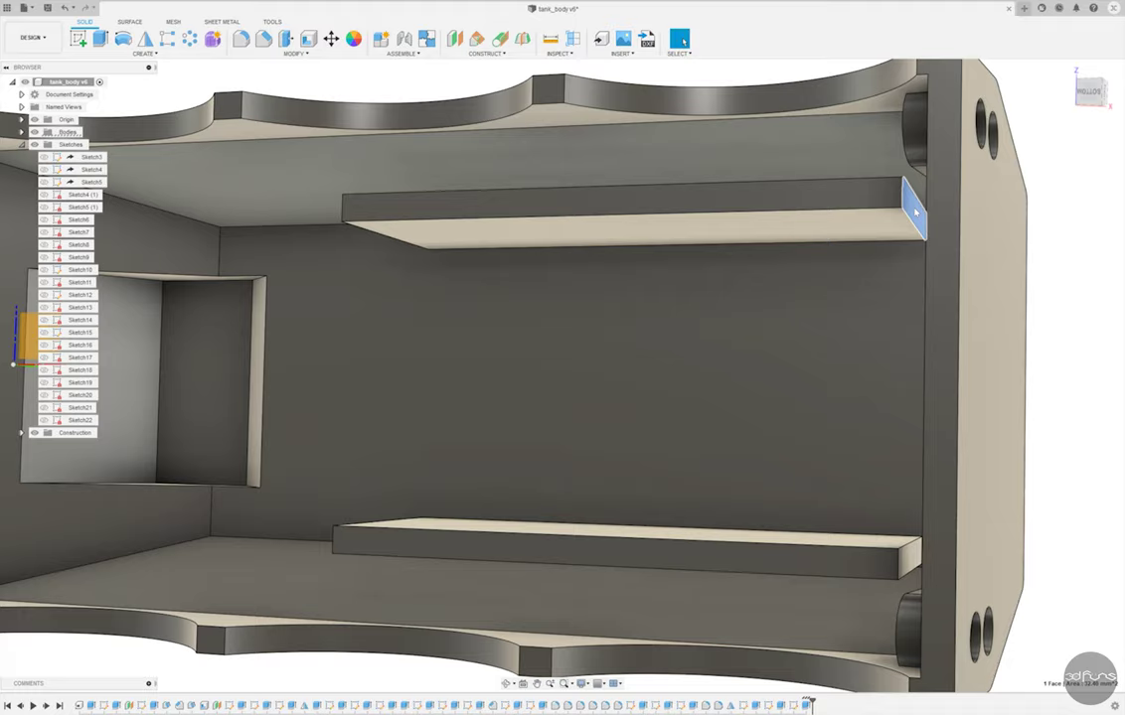
pyautogui.scroll(-5, 909, 214)
pyautogui.moveTo(909, 214)
pyautogui.keyDown('shift'); pyautogui.mouseDown(button='middle')
pyautogui.moveTo(767, 251)
pyautogui.moveTo(753, 577)
pyautogui.mouseUp(button='middle'); pyautogui.keyUp('shift')
pyautogui.scroll(6, 854, 224)
# - Extrude both rib end faces with extent All through the end wall
pyautogui.click(766, 251)
pyautogui.scroll(-3, 766, 251)
pyautogui.keyDown('ctrl'); pyautogui.click(770, 537); pyautogui.keyUp('ctrl')
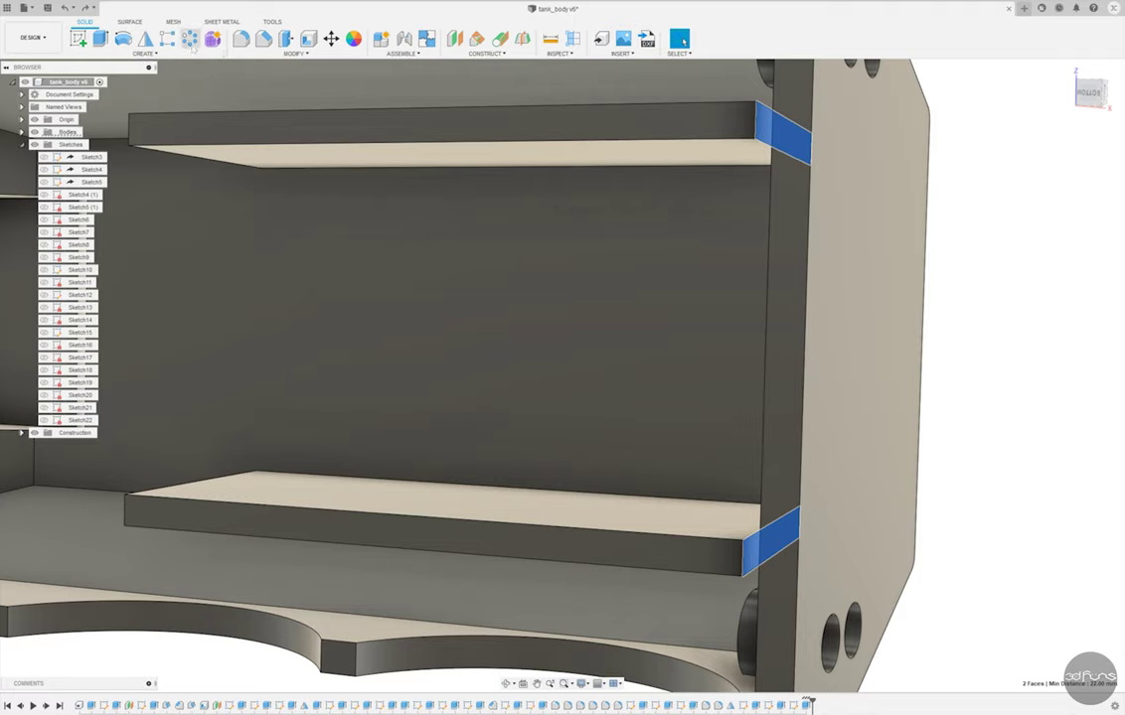
pyautogui.press('e')
pyautogui.keyDown('shift'); pyautogui.moveTo(797, 276); pyautogui.dragTo(793, 466, button='middle'); pyautogui.keyUp('shift')
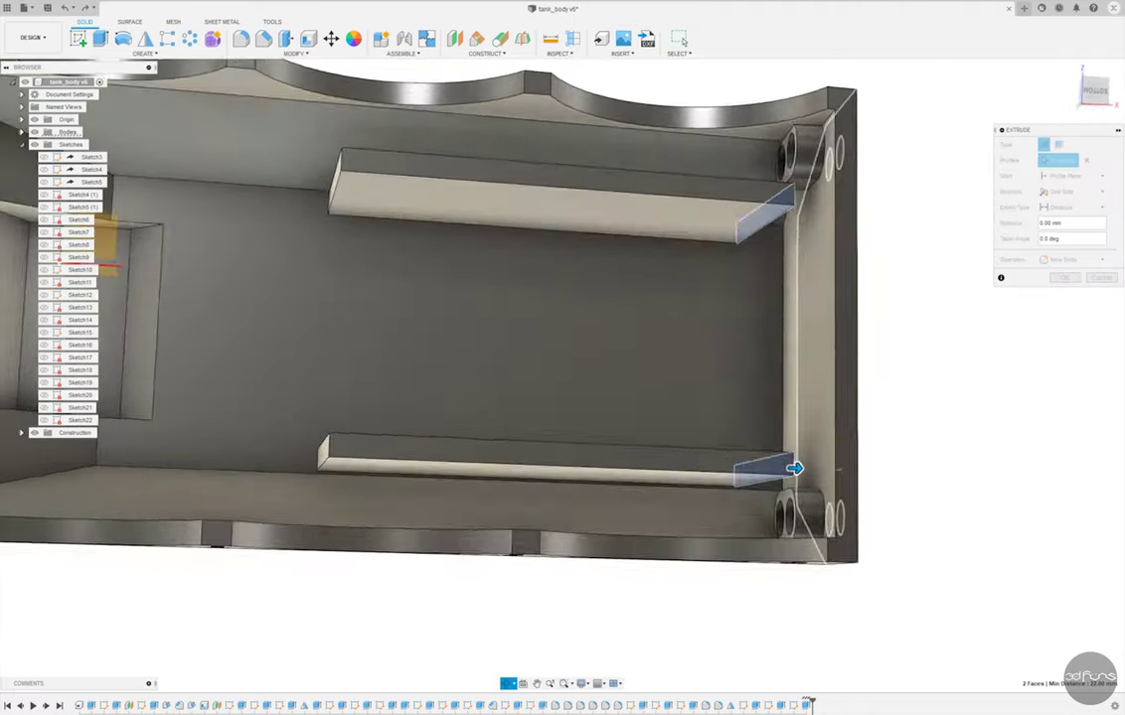
pyautogui.click(1079, 206)
pyautogui.click(1062, 246)
pyautogui.click(1073, 259)
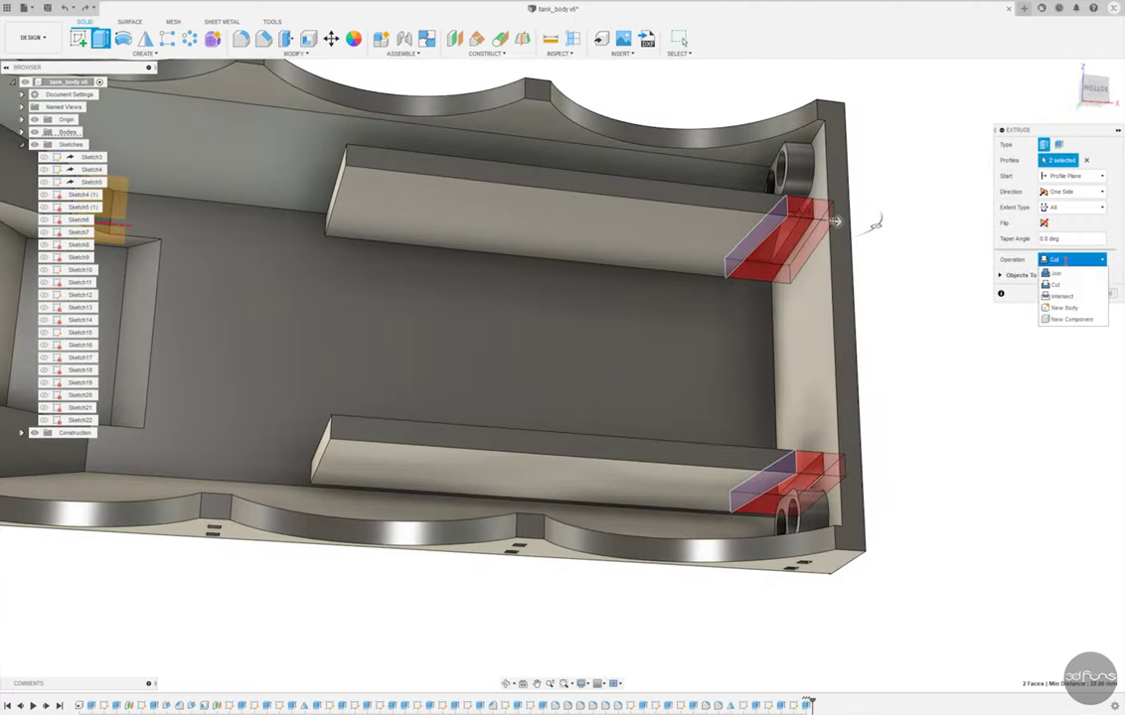
pyautogui.click(1061, 270)
pyautogui.click(1064, 278)
pyautogui.keyDown('shift'); pyautogui.moveTo(867, 221); pyautogui.dragTo(962, 430, button='middle'); pyautogui.keyUp('shift')
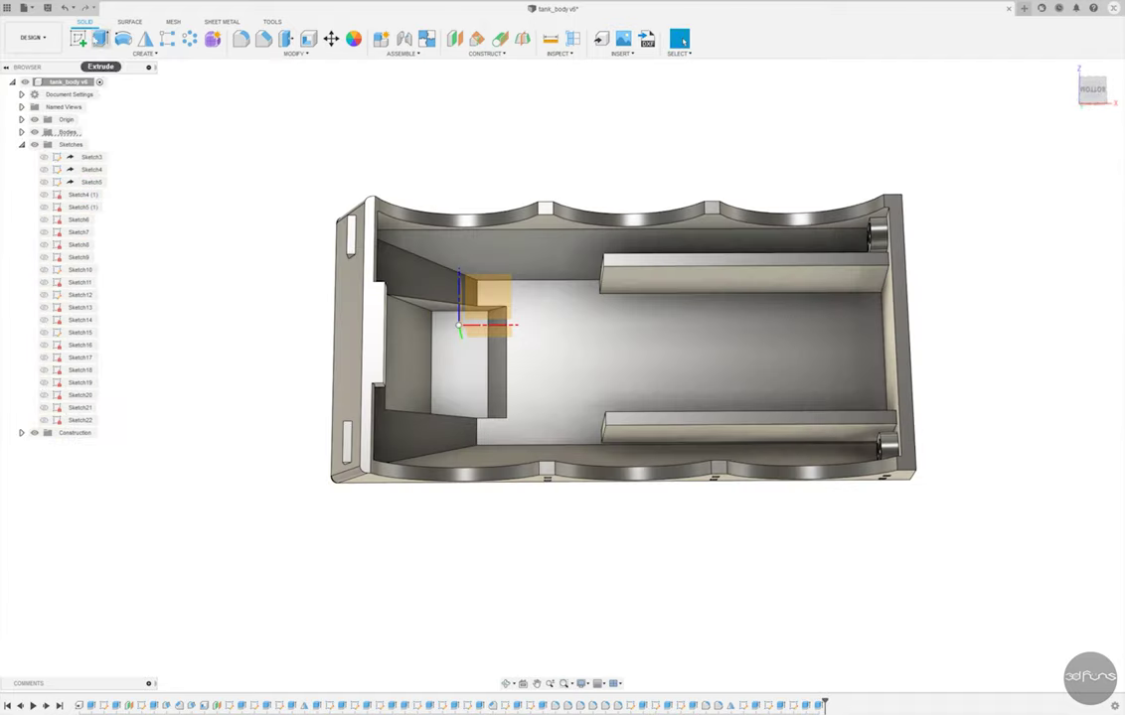
pyautogui.click(78, 37)
# - Sketch a 14 × 3 mm rectangle on the inner front wall
pyautogui.click(890, 386)
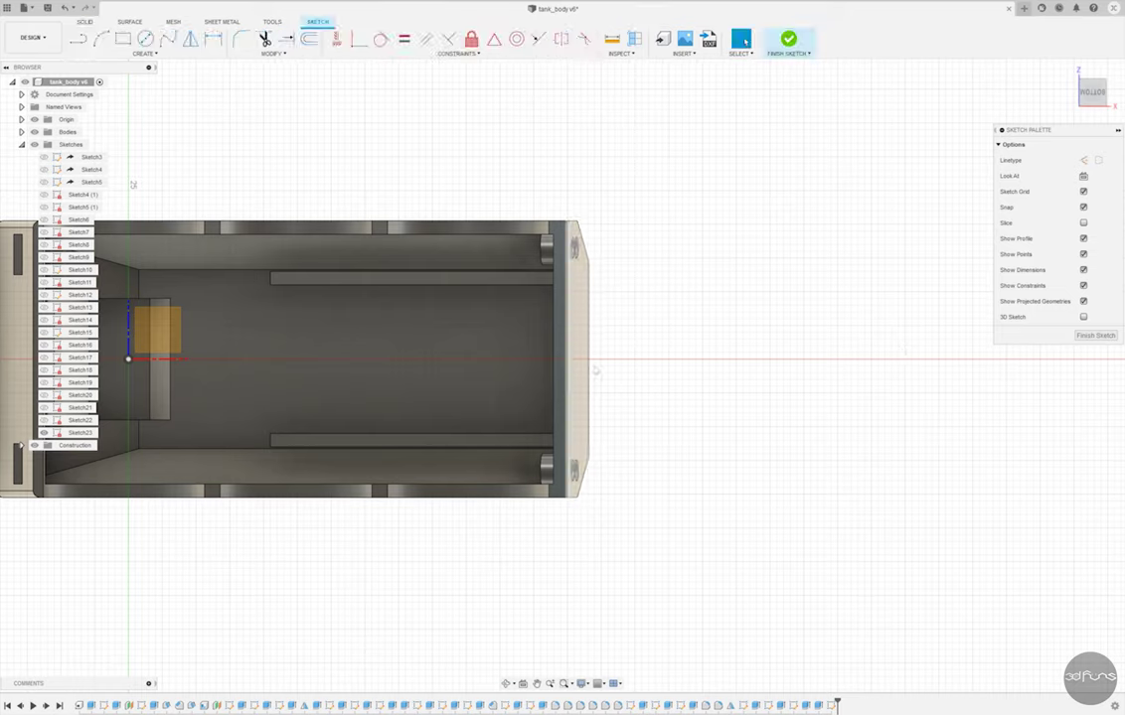
pyautogui.press('r')
pyautogui.click(554, 304)
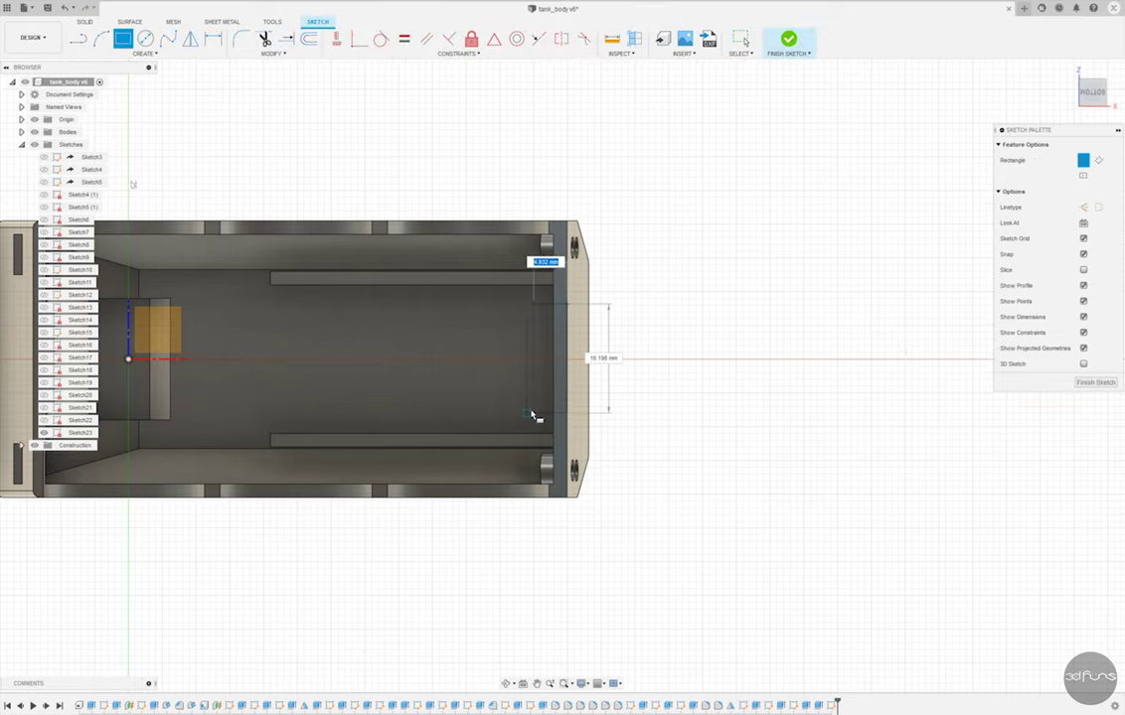
pyautogui.click(532, 414)
pyautogui.press('d')
pyautogui.click(534, 358)
pyautogui.click(485, 341)
pyautogui.press('Return')
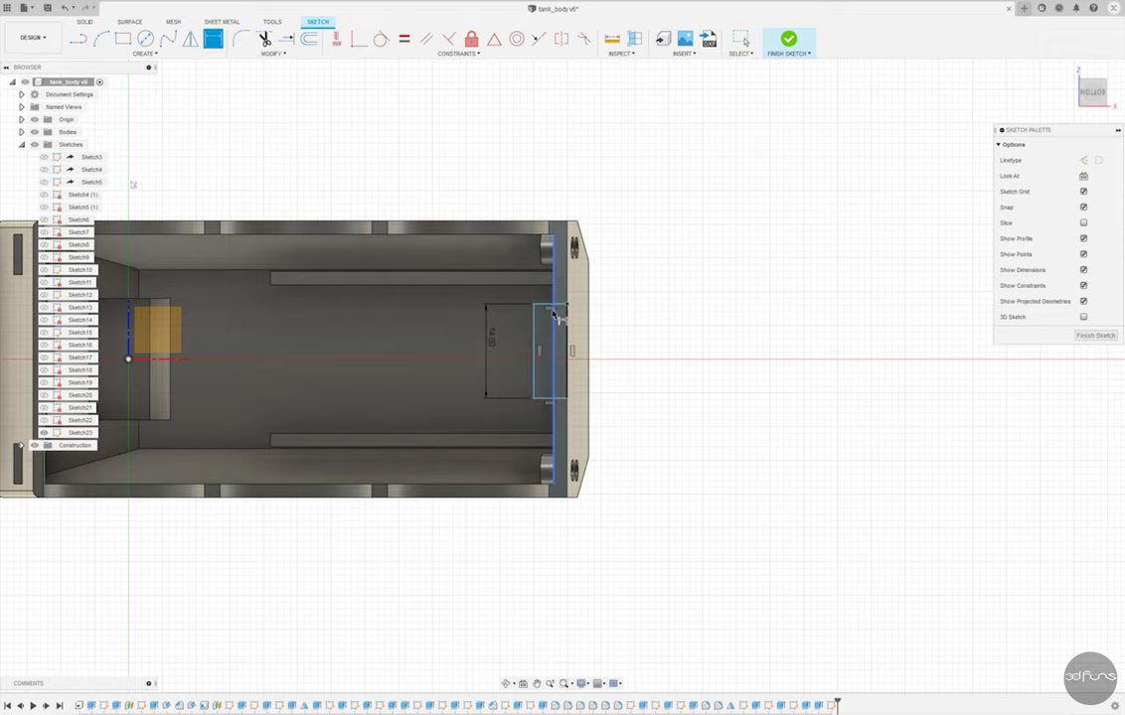
pyautogui.click(543, 296)
pyautogui.click(542, 288)
pyautogui.write('3')
pyautogui.press('Return')
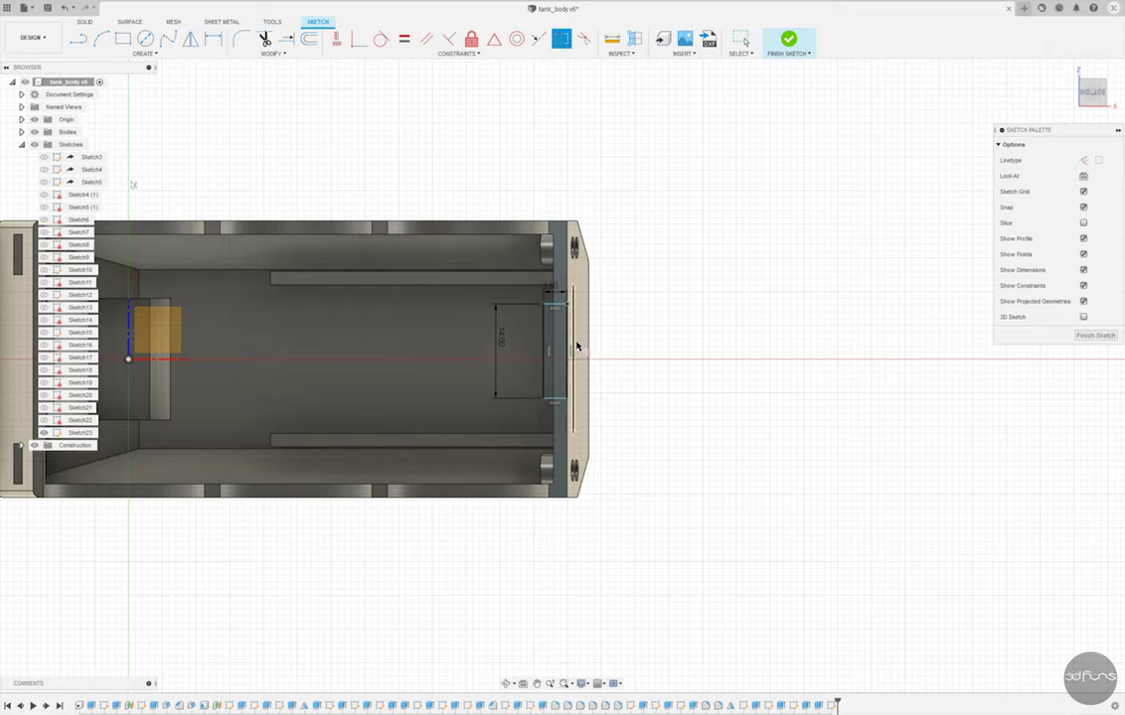
pyautogui.scroll(-3, 501, 349)
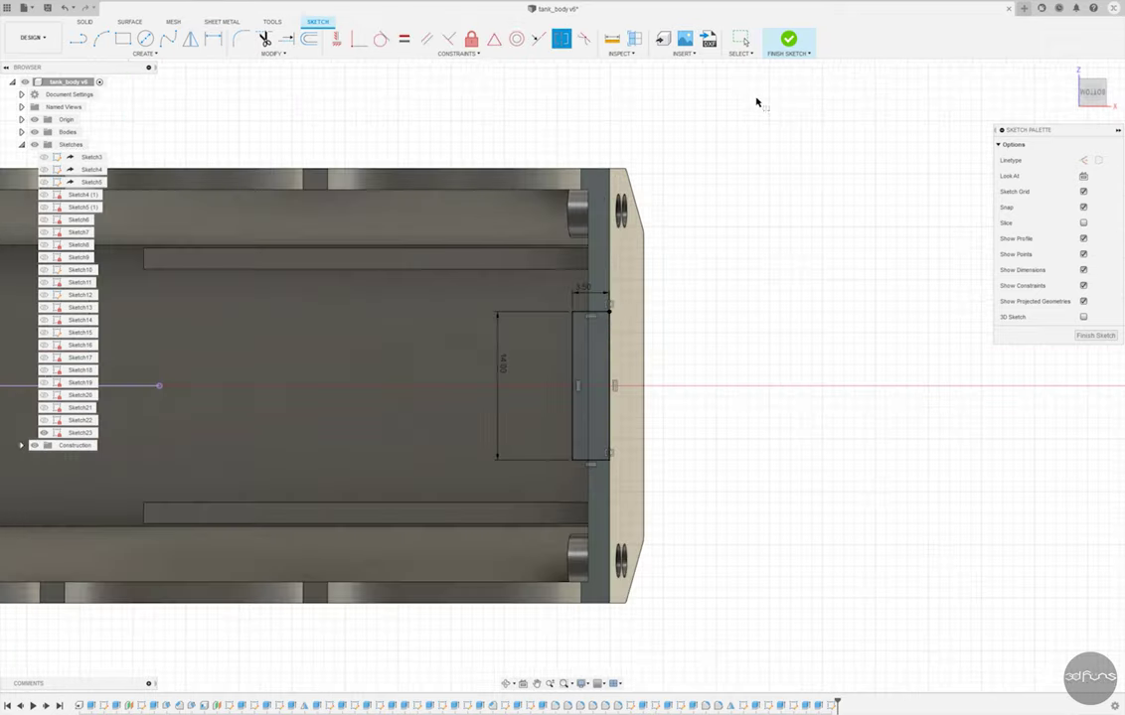
# - Extrude the front-wall rectangle 2.3 mm, joined to the body
pyautogui.click(785, 45)
pyautogui.press('e')
pyautogui.click(895, 328)
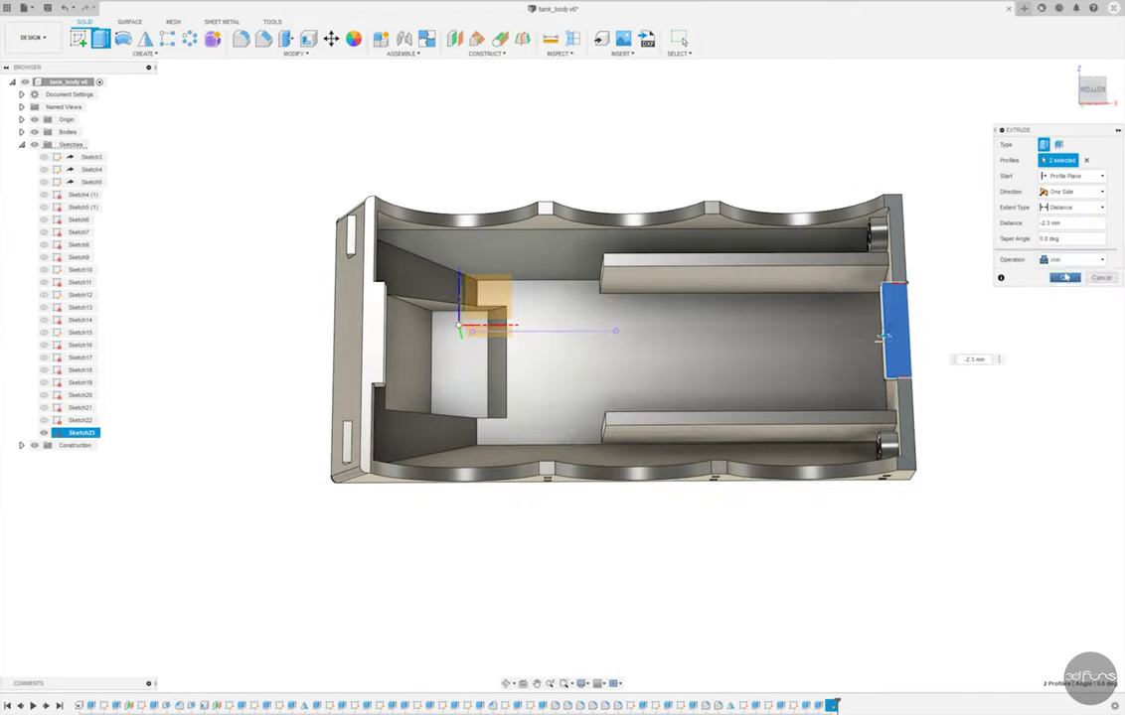
pyautogui.press('Return')
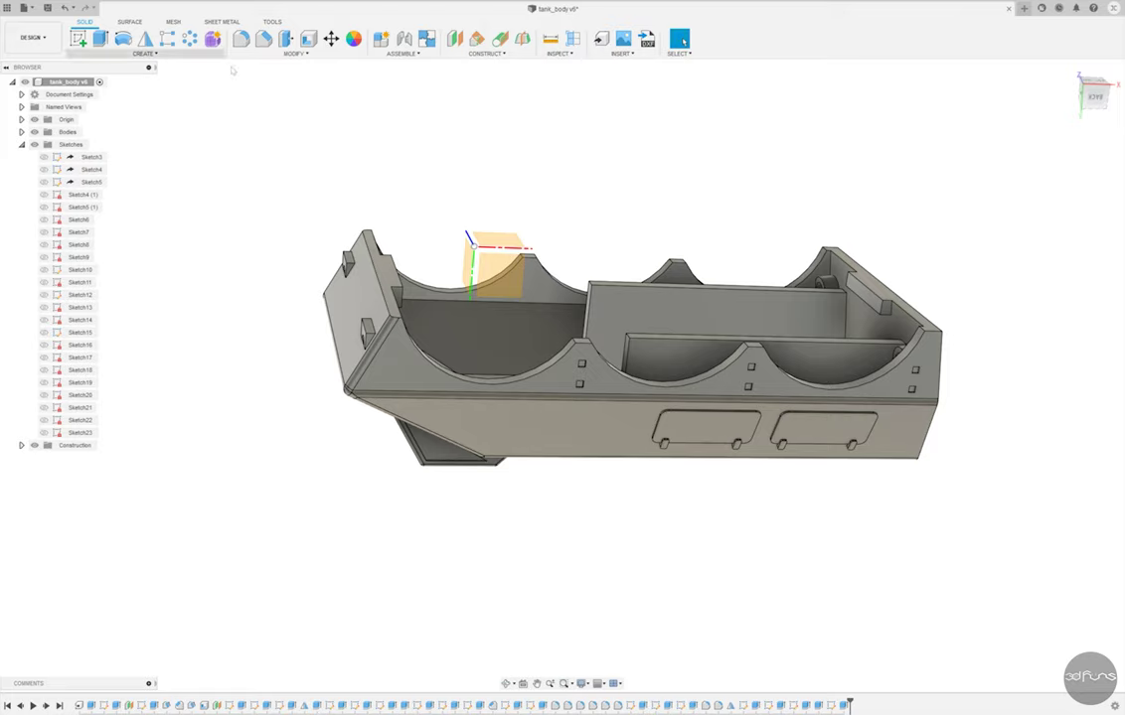
pyautogui.click(79, 39)
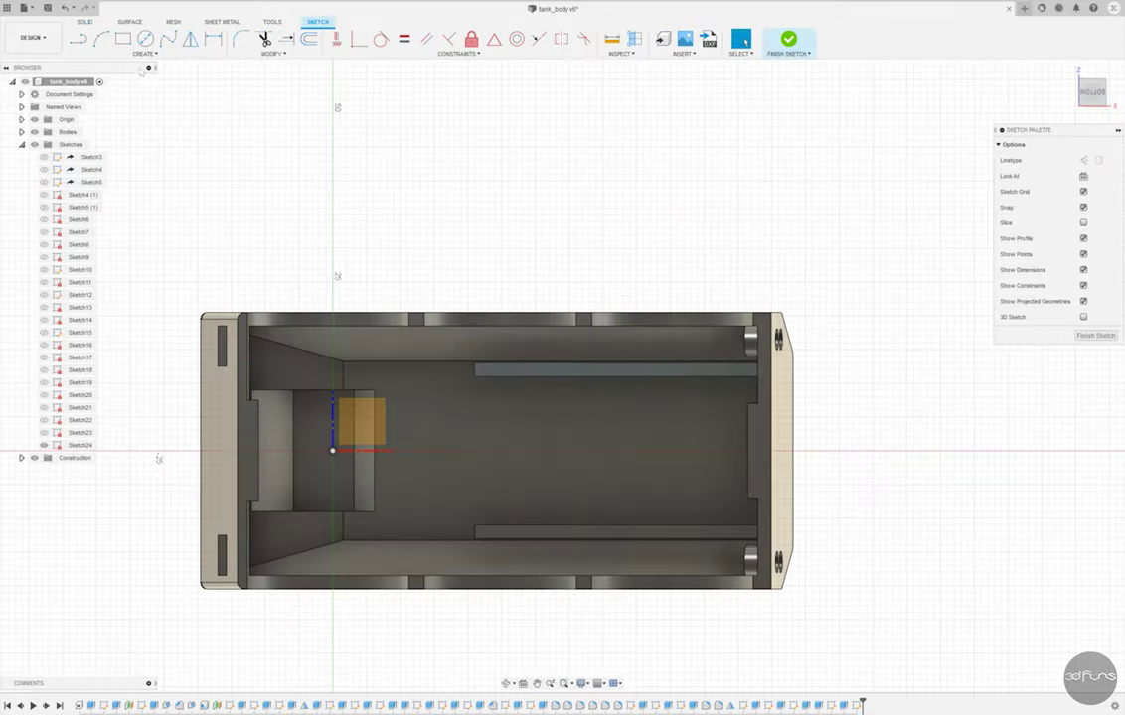
# - Draw a small rectangle inside the upper rail
pyautogui.press('r')
pyautogui.scroll(2, 585, 367)
pyautogui.scroll(3, 585, 373)
pyautogui.click(581, 363)
pyautogui.click(680, 391)
pyautogui.scroll(-3, 636, 356)
pyautogui.press('Escape')
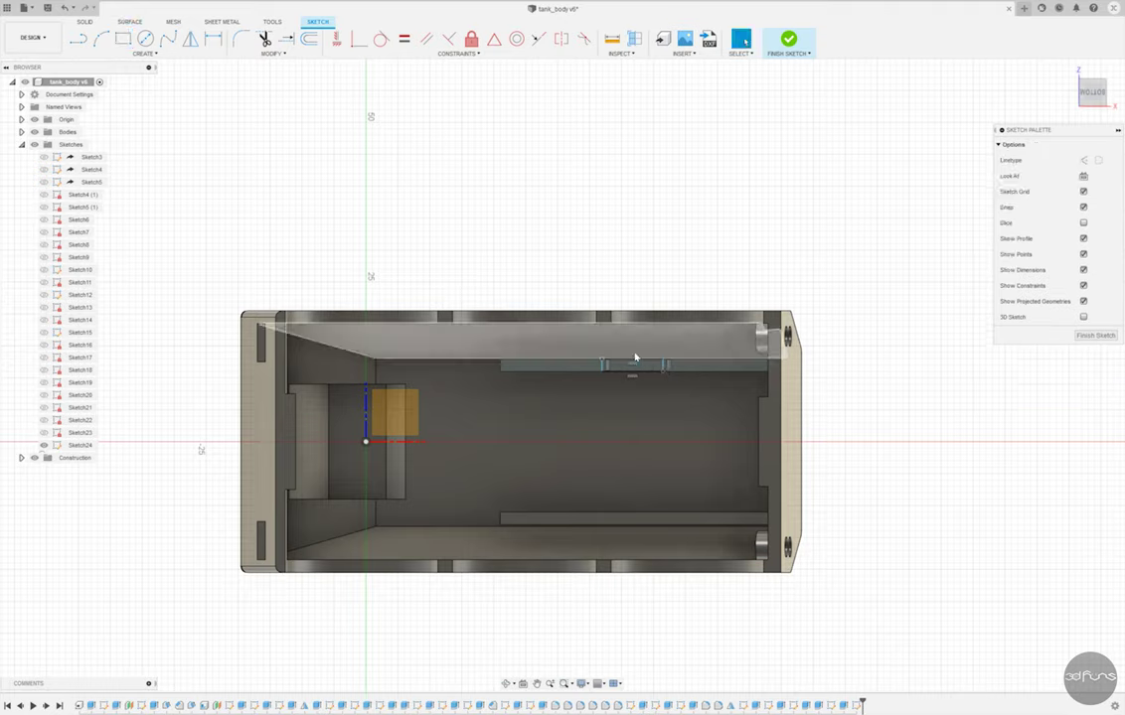
# - Dimension the rectangle 38.6 mm and 45.6 mm from the origin line
pyautogui.click(603, 366)
pyautogui.click(530, 267)
pyautogui.write('38.6')
pyautogui.press('Return')
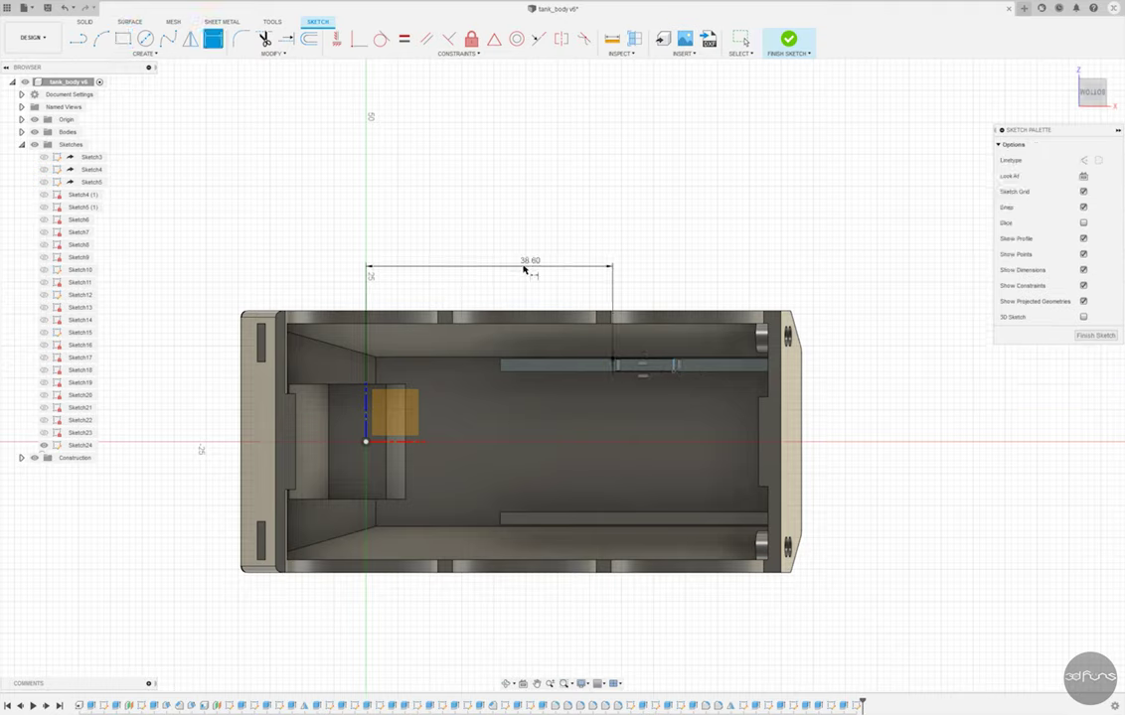
pyautogui.click(367, 444)
pyautogui.scroll(2, 675, 368)
pyautogui.click(674, 357)
pyautogui.click(497, 186)
pyautogui.press('Return')
# - Mirror the rectangle onto the lower rail and select both rail profiles for extrusion
pyautogui.moveTo(575, 330); pyautogui.dragTo(664, 379)
pyautogui.click(190, 38)
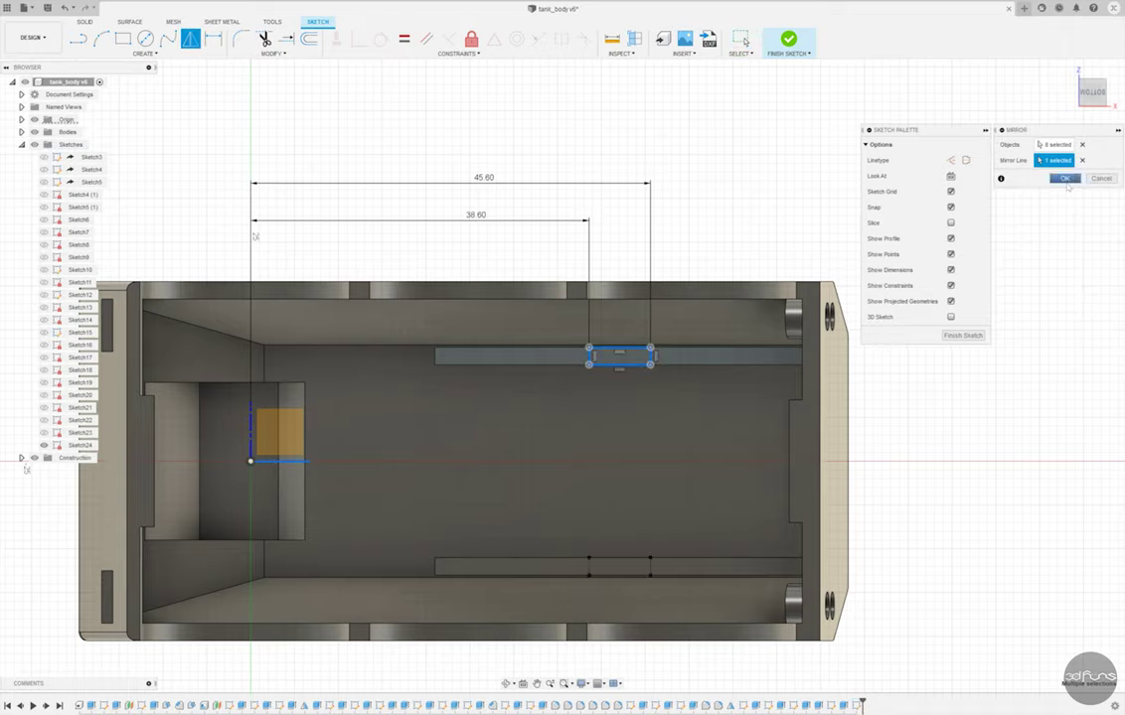
pyautogui.click(1063, 179)
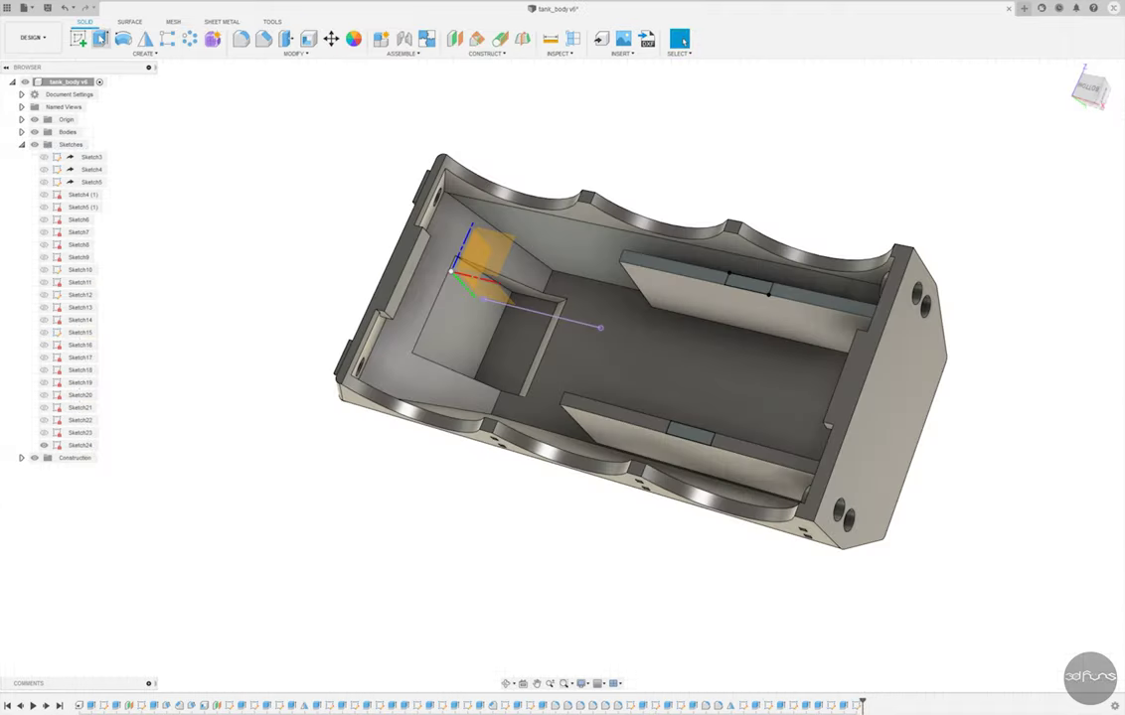
pyautogui.click(100, 38)
pyautogui.click(748, 284)
pyautogui.click(689, 431)
pyautogui.write('-3.2')
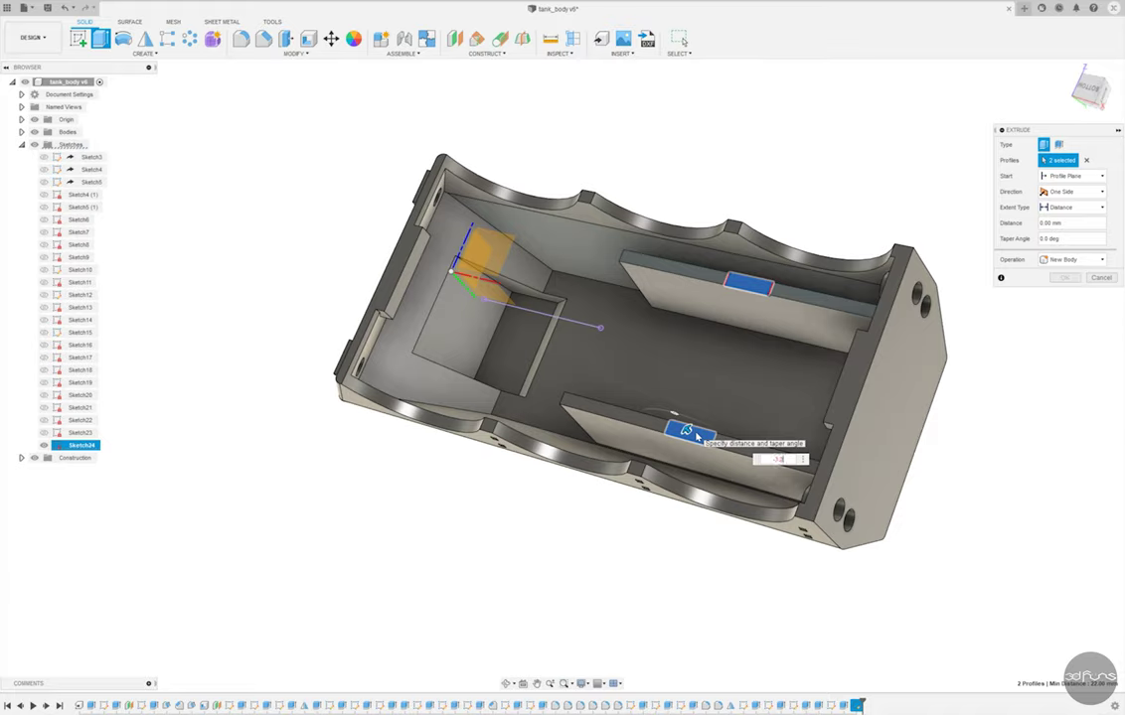
# - Confirm the notch cut into both rails and fillet an edge on top of the shell
pyautogui.press('Return')
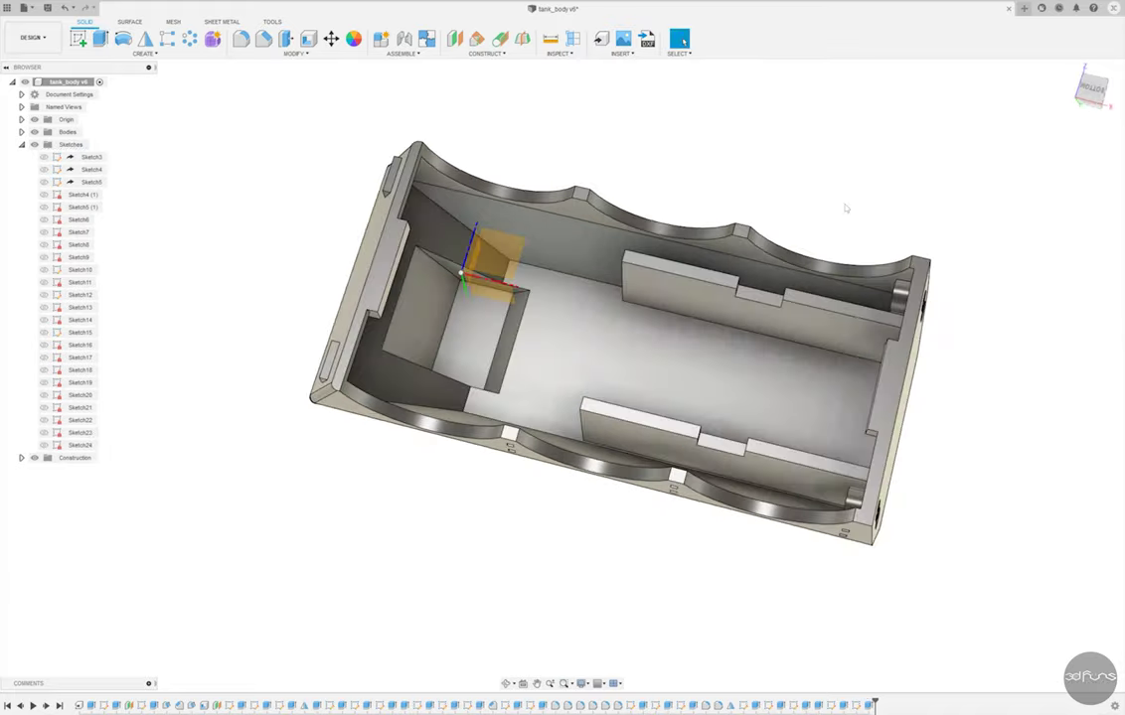
pyautogui.keyDown('shift'); pyautogui.moveTo(846, 208); pyautogui.dragTo(655, 311, button='middle'); pyautogui.keyUp('shift')
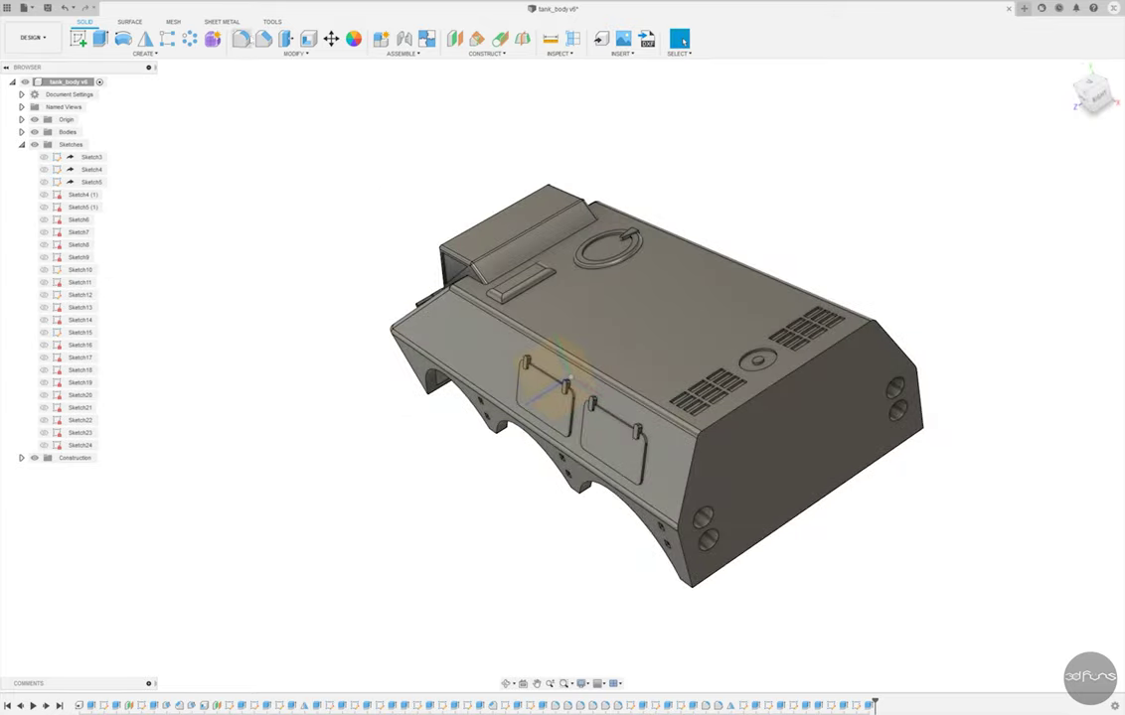
pyautogui.click(240, 37)
pyautogui.click(763, 401)
pyautogui.press('Return')
# - Orbit to the hollow underside and start a new sketch
pyautogui.moveTo(755, 428)
pyautogui.keyDown('shift'); pyautogui.mouseDown(button='middle')
pyautogui.moveTo(799, 522)
pyautogui.moveTo(793, 486)
pyautogui.moveTo(748, 487)
pyautogui.moveTo(796, 522)
pyautogui.mouseUp(button='middle'); pyautogui.keyUp('shift')
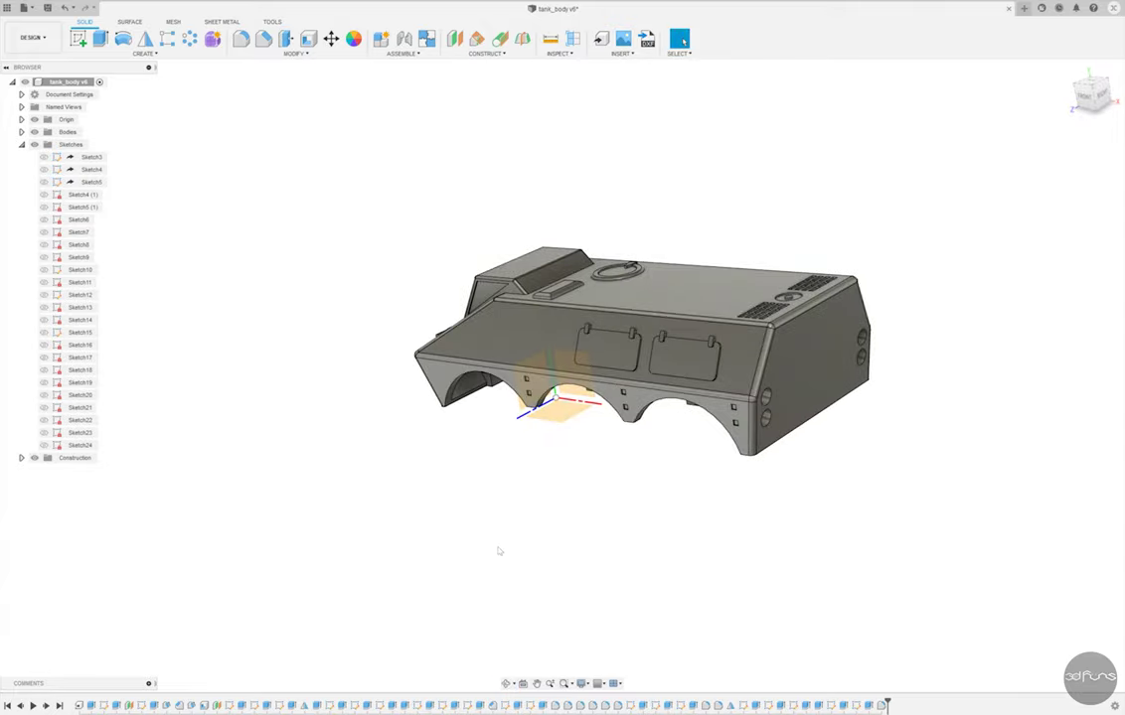
pyautogui.keyDown('shift'); pyautogui.moveTo(499, 551); pyautogui.dragTo(496, 418, button='middle'); pyautogui.keyUp('shift')
pyautogui.click(77, 38)
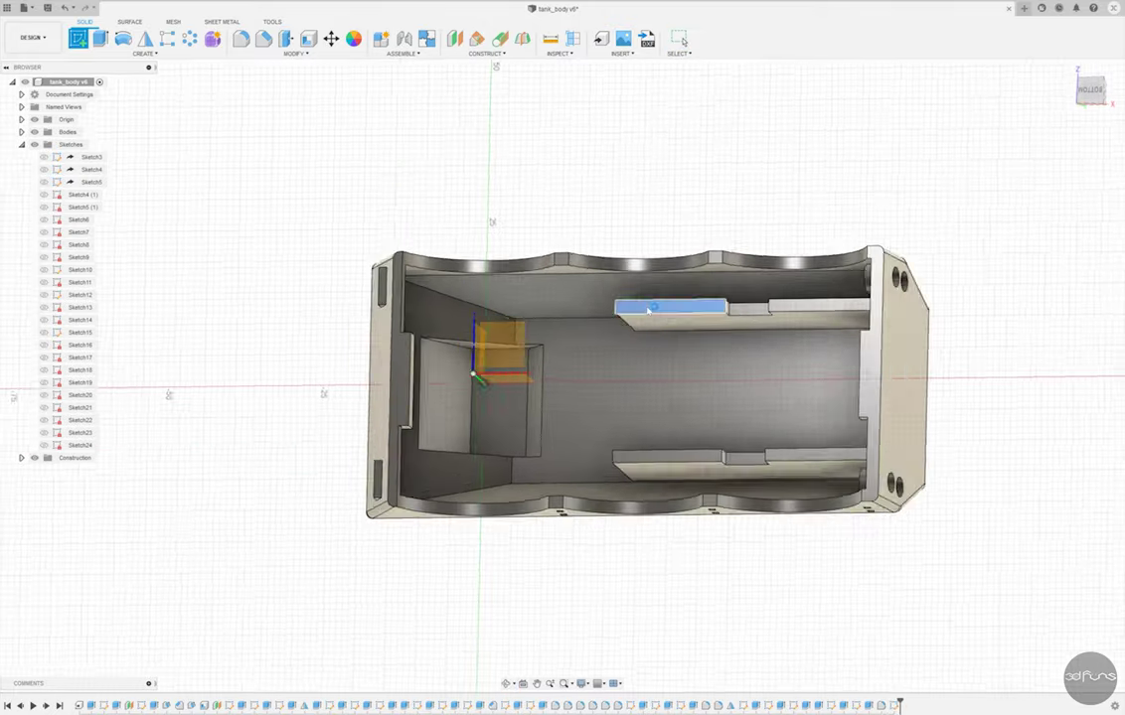
# - Draw a rectangle on the rail face just above the notch
pyautogui.click(650, 310)
pyautogui.press('r')
pyautogui.scroll(3, 490, 350)
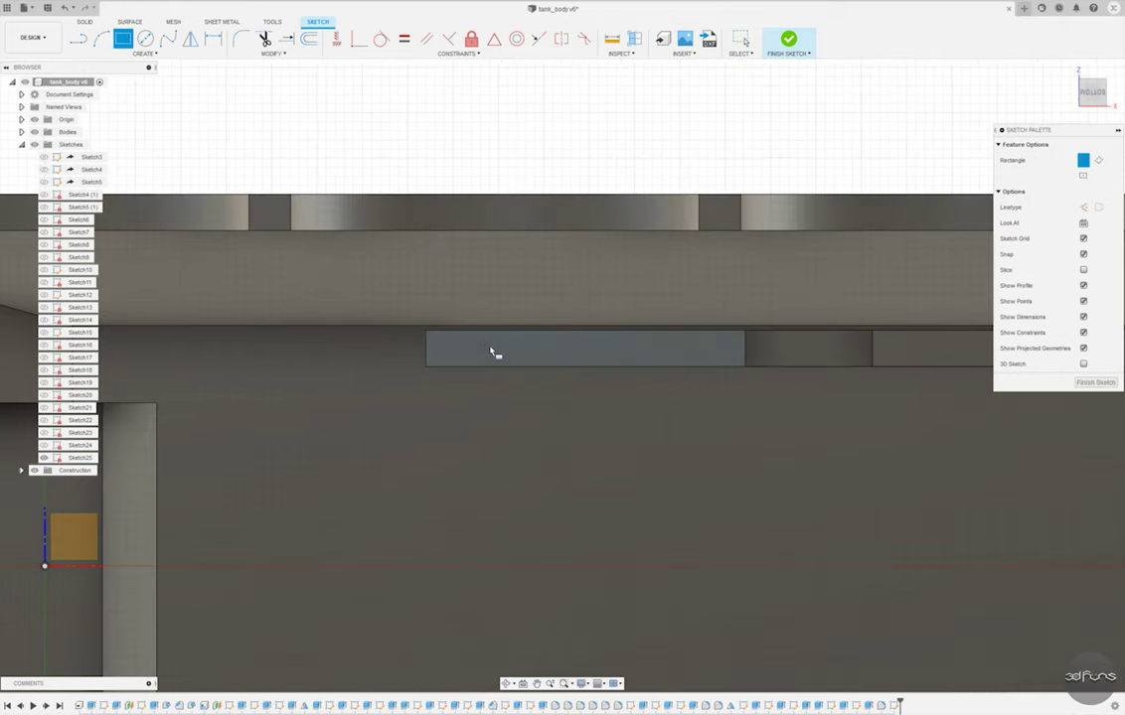
pyautogui.click(425, 330)
pyautogui.click(638, 290)
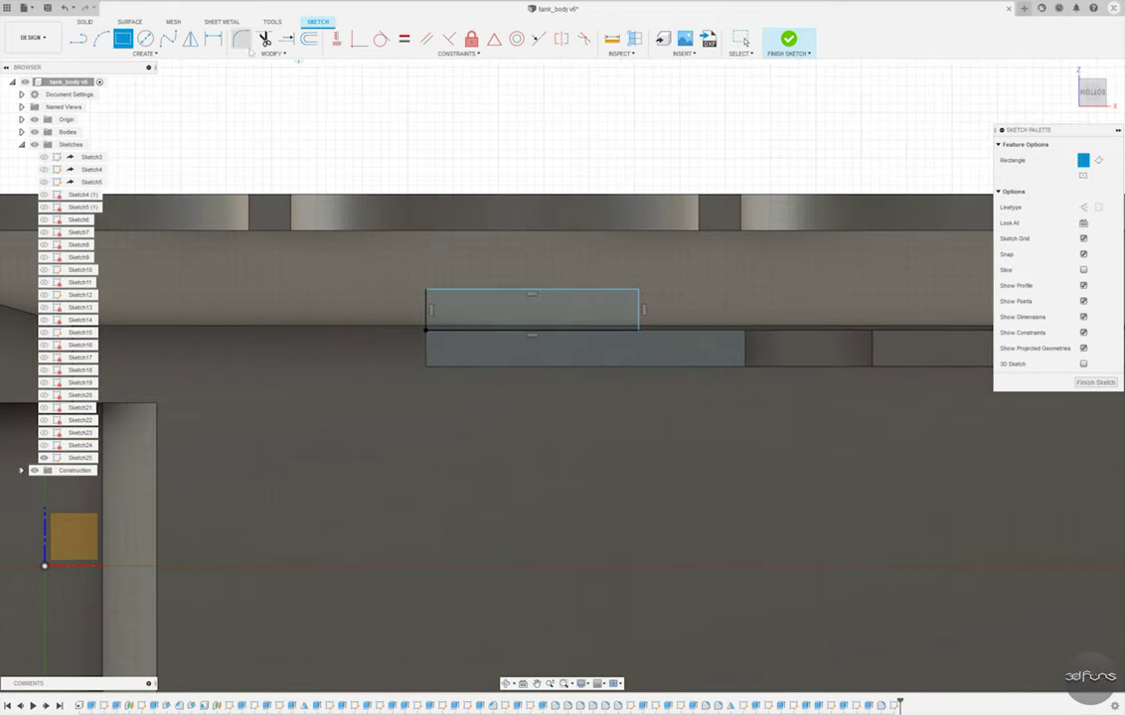
# - Dimension the tab rectangle to 7 mm wide by 1.5 mm high
pyautogui.press('d')
pyautogui.click(470, 290)
pyautogui.click(477, 266)
pyautogui.write('7')
pyautogui.press('Return')
pyautogui.click(552, 316)
pyautogui.click(611, 314)
pyautogui.write('1.5')
pyautogui.press('Return')
pyautogui.press('Escape')
# - Mirror the tab rectangle onto the opposite rail and finish the sketch
pyautogui.moveTo(409, 299); pyautogui.dragTo(562, 344)
pyautogui.click(192, 39)
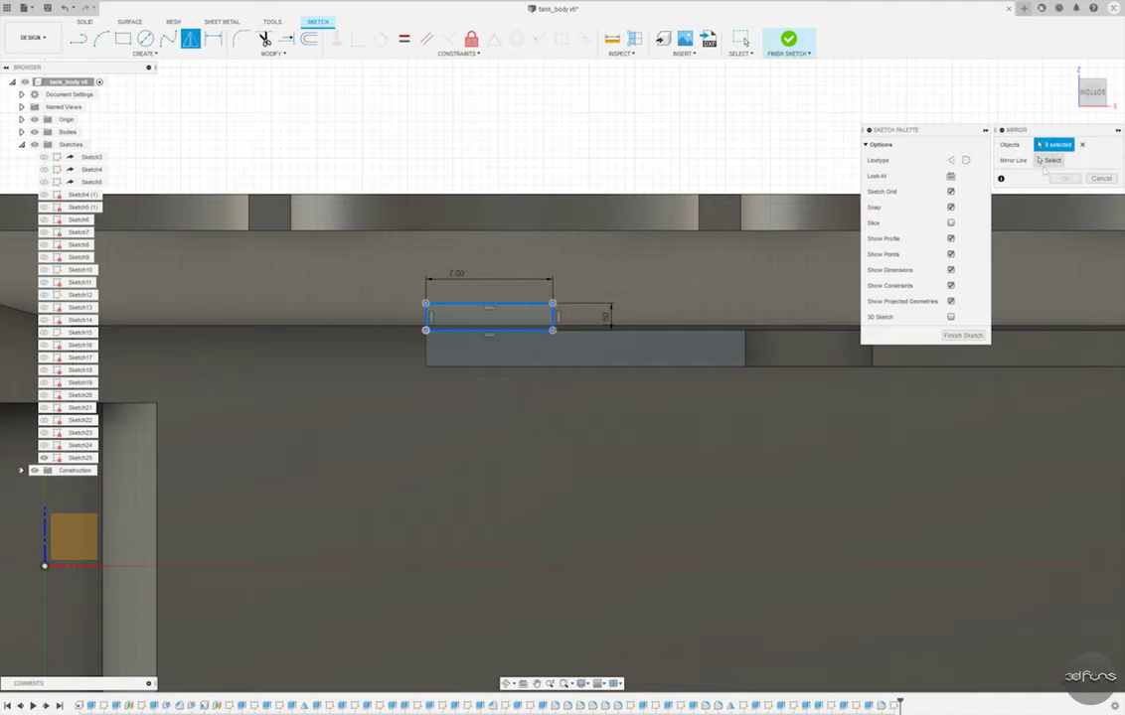
pyautogui.scroll(-3, 718, 227)
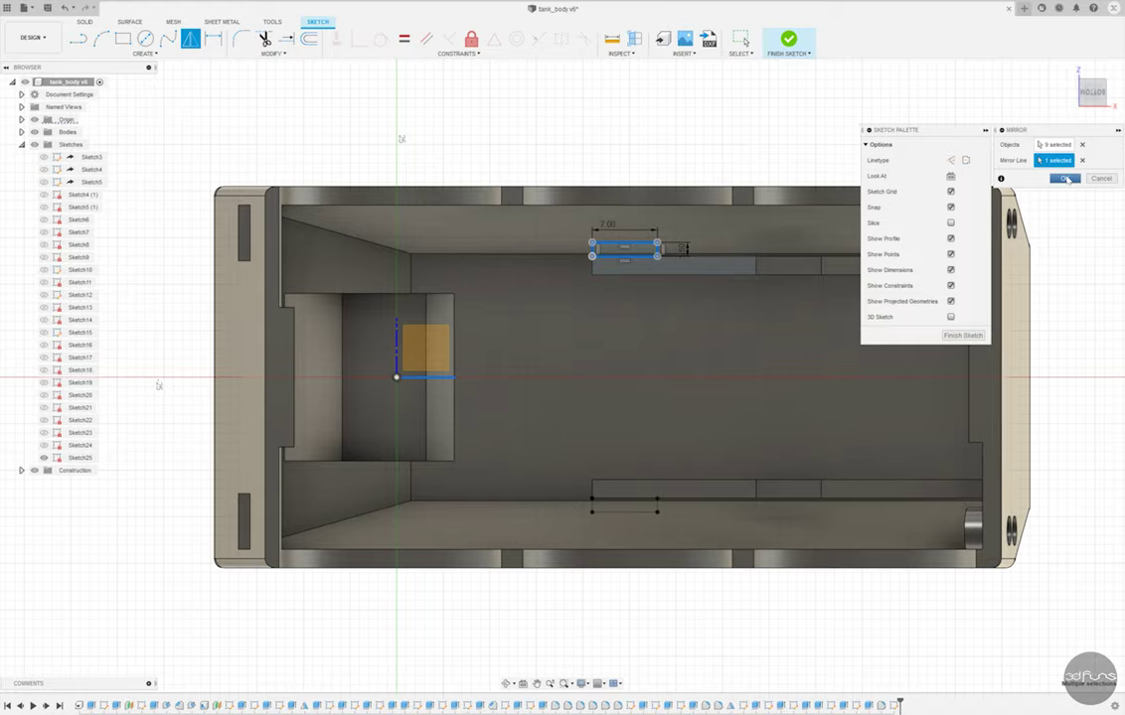
pyautogui.click(1066, 179)
pyautogui.click(788, 40)
# - Extrude both tab profiles with Extent All, joined to the body
pyautogui.press('e')
pyautogui.click(648, 297)
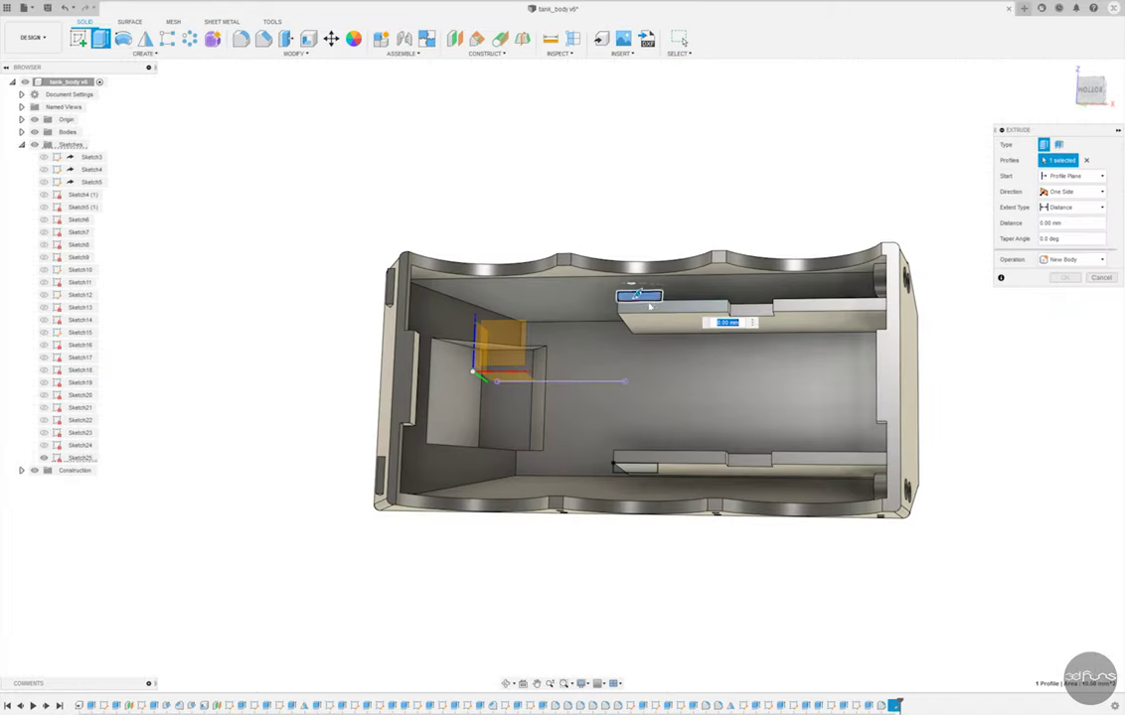
pyautogui.click(634, 465)
pyautogui.keyDown('shift'); pyautogui.moveTo(634, 465); pyautogui.dragTo(637, 443, button='middle'); pyautogui.keyUp('shift')
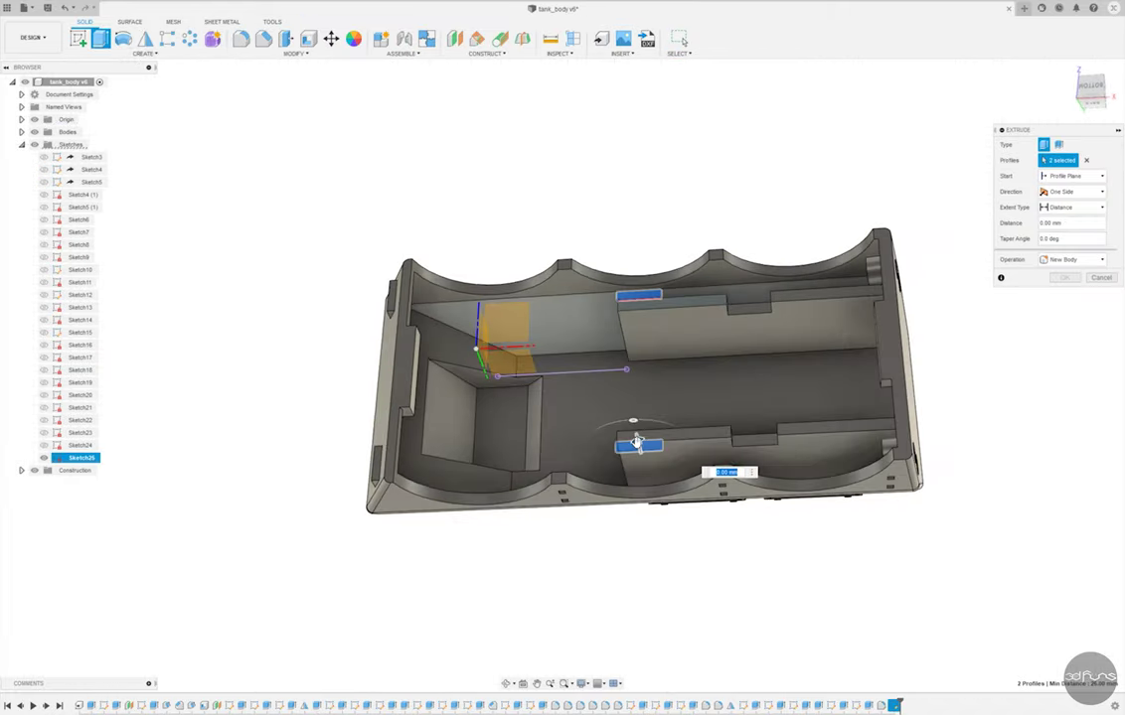
pyautogui.moveTo(637, 443); pyautogui.dragTo(657, 540)
pyautogui.click(1073, 260)
pyautogui.click(1061, 270)
pyautogui.click(1073, 207)
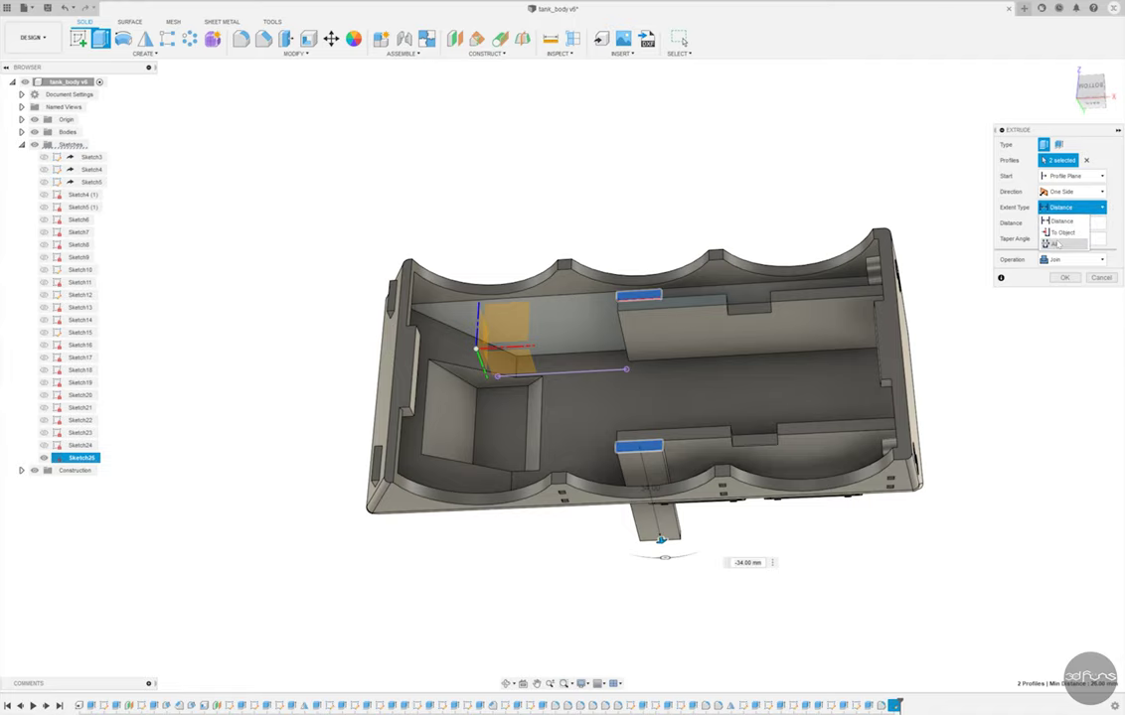
pyautogui.click(1055, 243)
pyautogui.click(1064, 279)
pyautogui.keyDown('shift'); pyautogui.moveTo(969, 80); pyautogui.dragTo(876, 183, button='middle'); pyautogui.keyUp('shift')
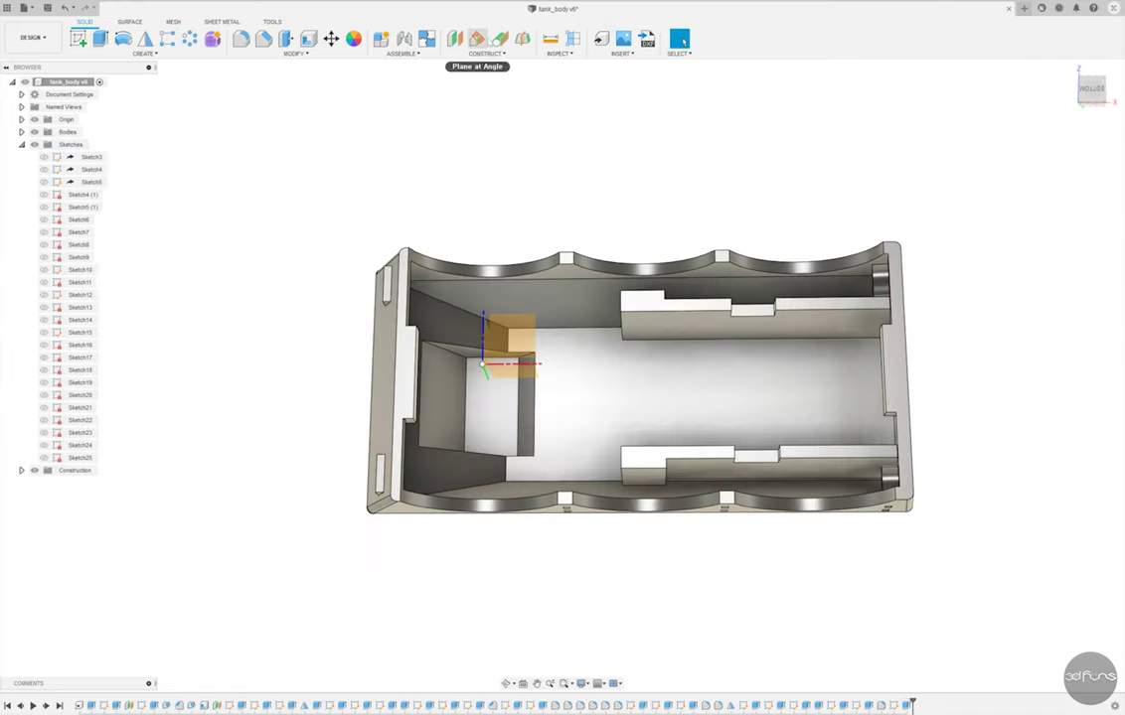
# - Create an offset plane on the wall-top face
pyautogui.click(454, 38)
pyautogui.keyDown('shift'); pyautogui.moveTo(510, 171); pyautogui.dragTo(607, 329, button='middle'); pyautogui.keyUp('shift')
pyautogui.click(600, 330)
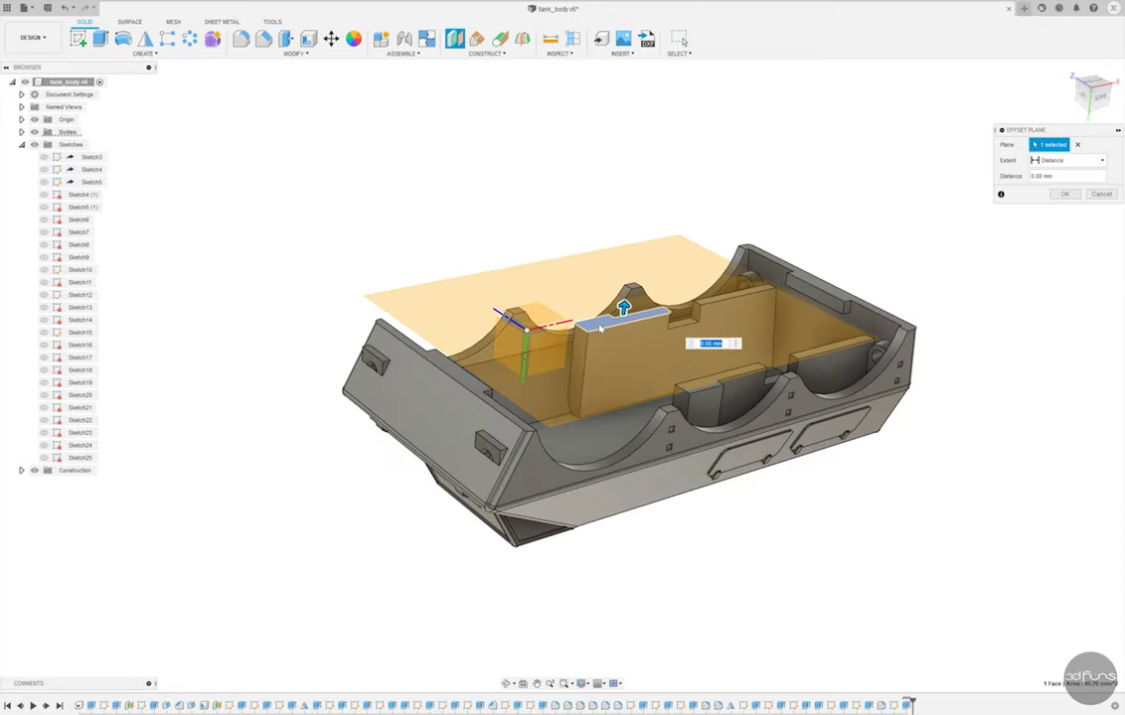
pyautogui.press('Return')
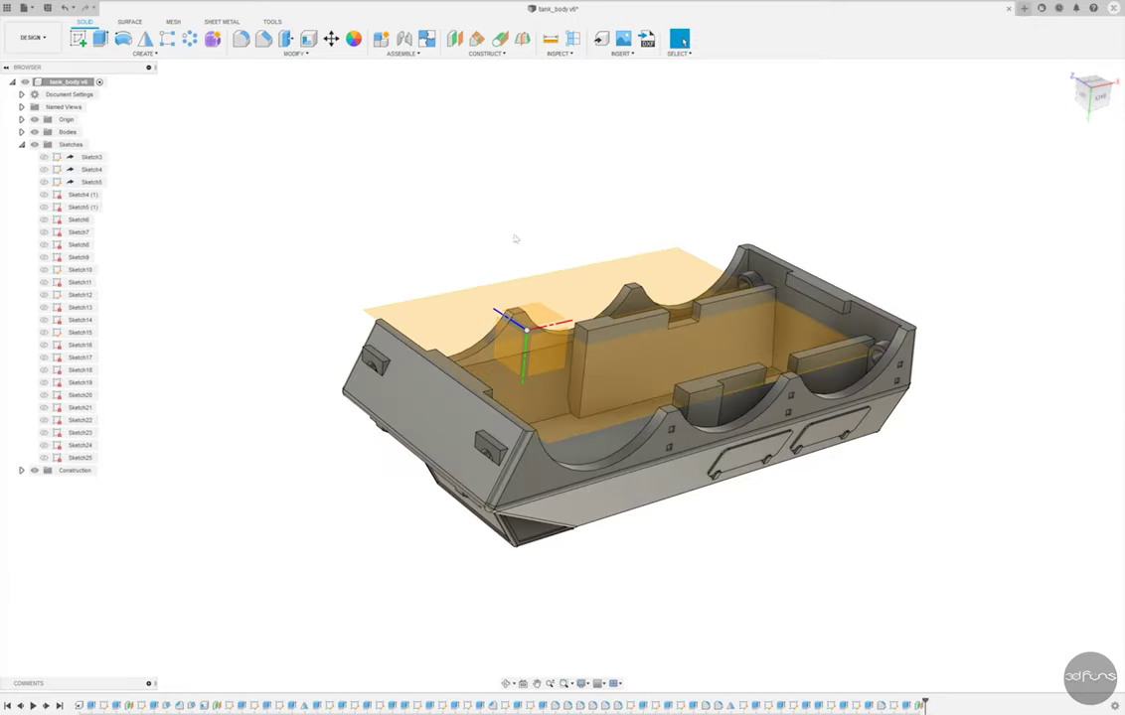
# - Sketch a small rectangle on the new offset plane
pyautogui.click(99, 38)
pyautogui.click(453, 335)
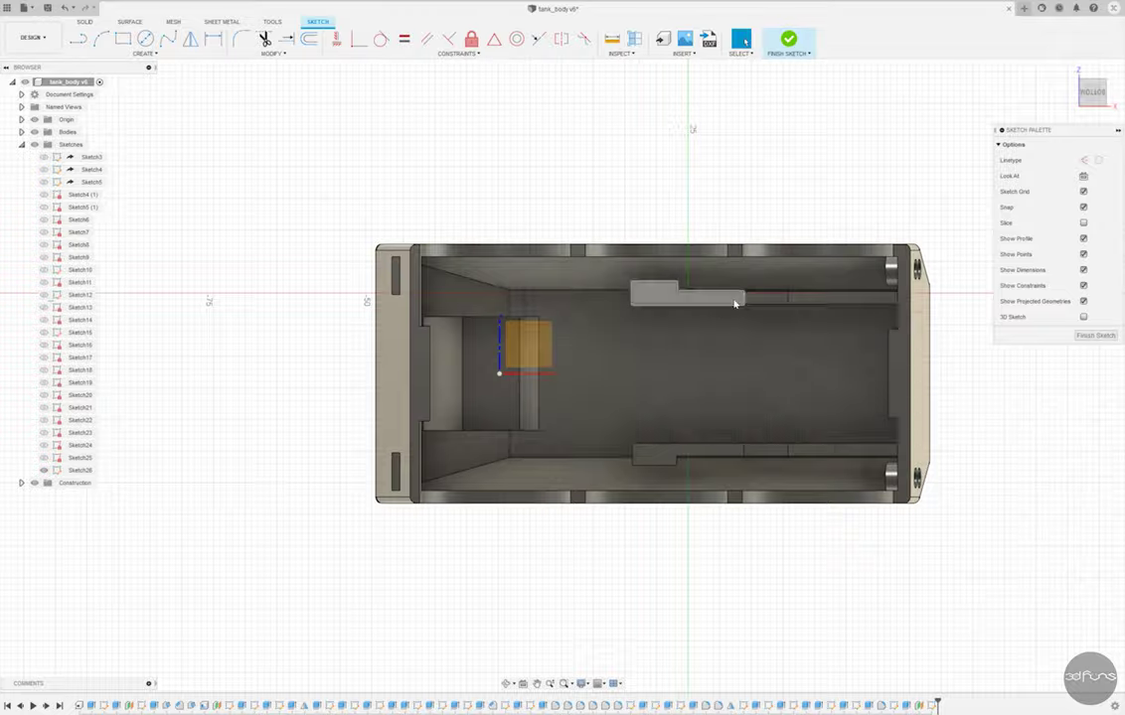
pyautogui.scroll(5, 659, 281)
pyautogui.scroll(2, 659, 281)
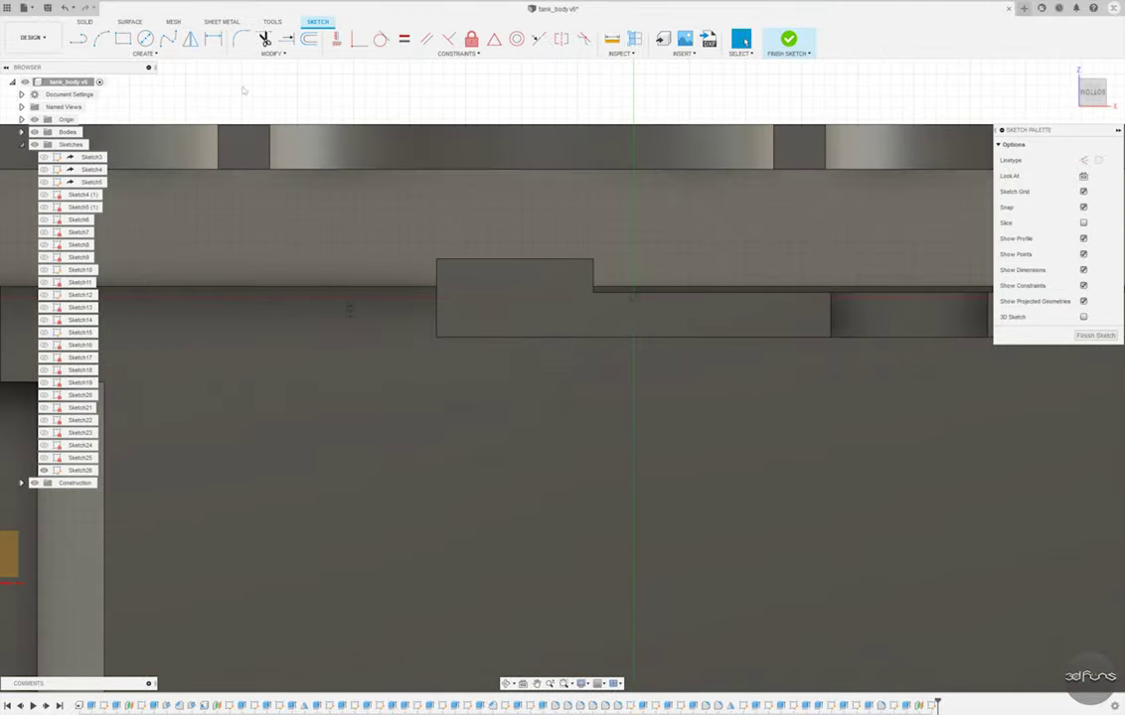
pyautogui.click(122, 39)
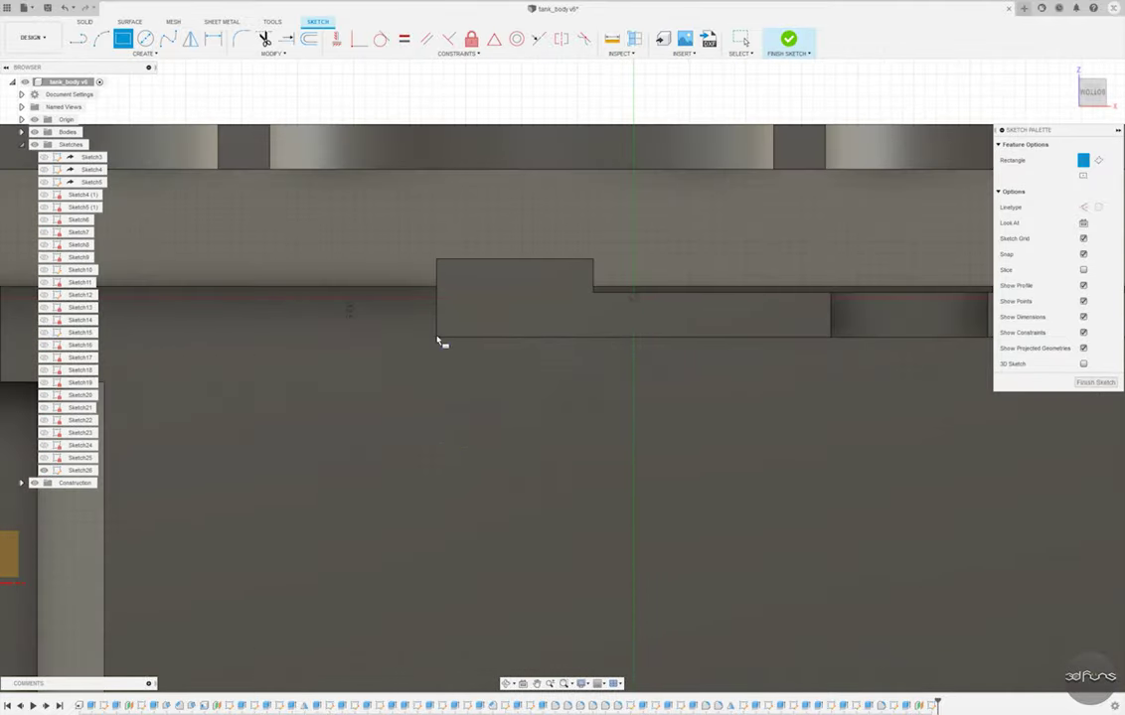
pyautogui.scroll(2, 438, 321)
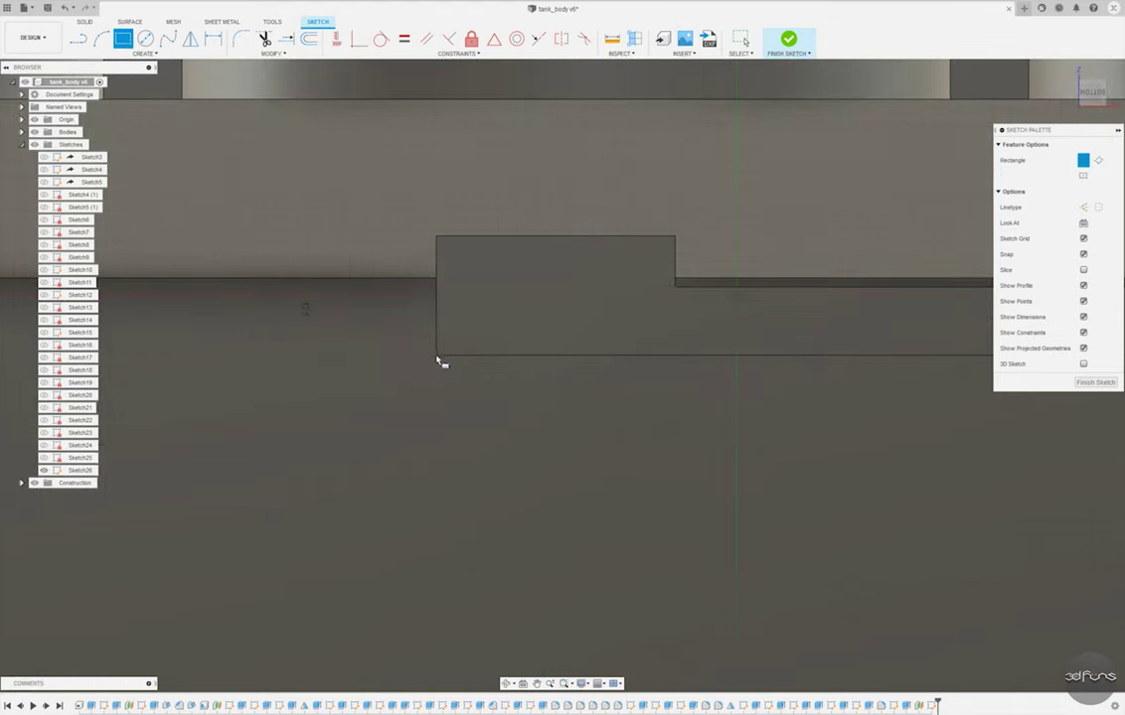
pyautogui.scroll(2, 437, 360)
pyautogui.scroll(2, 434, 353)
pyautogui.click(429, 358)
pyautogui.click(712, 271)
pyautogui.press('Escape')
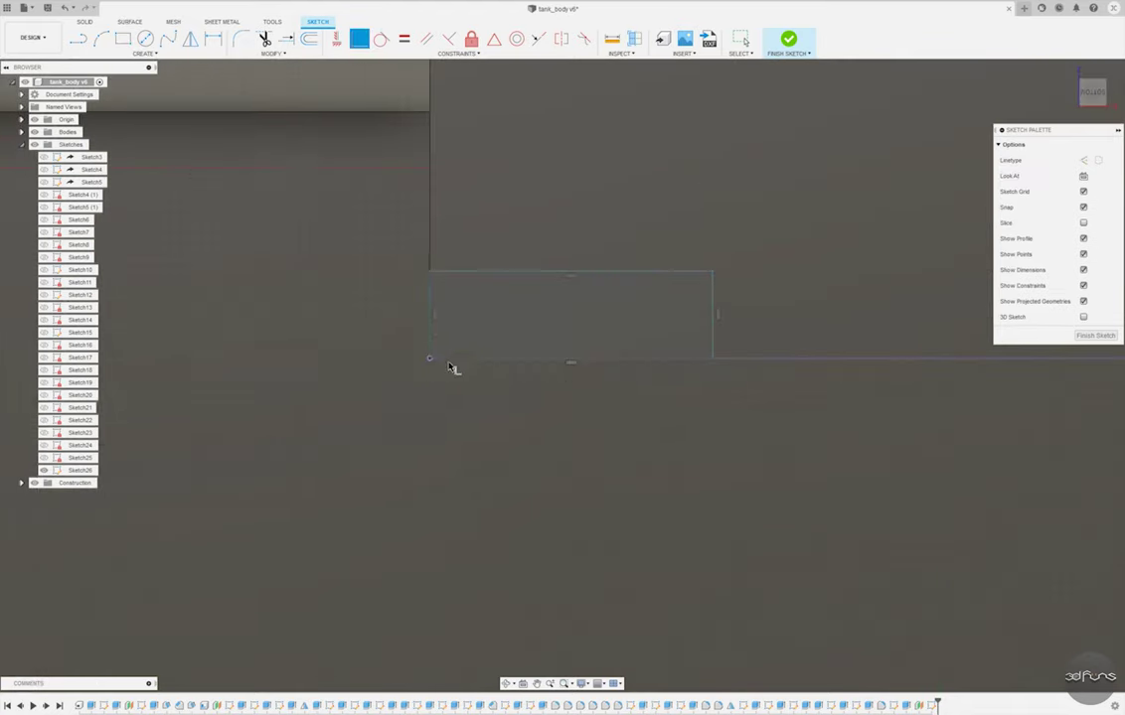
# - Set the rectangle's width to 44 and dimension its height
pyautogui.scroll(-2, 415, 318)
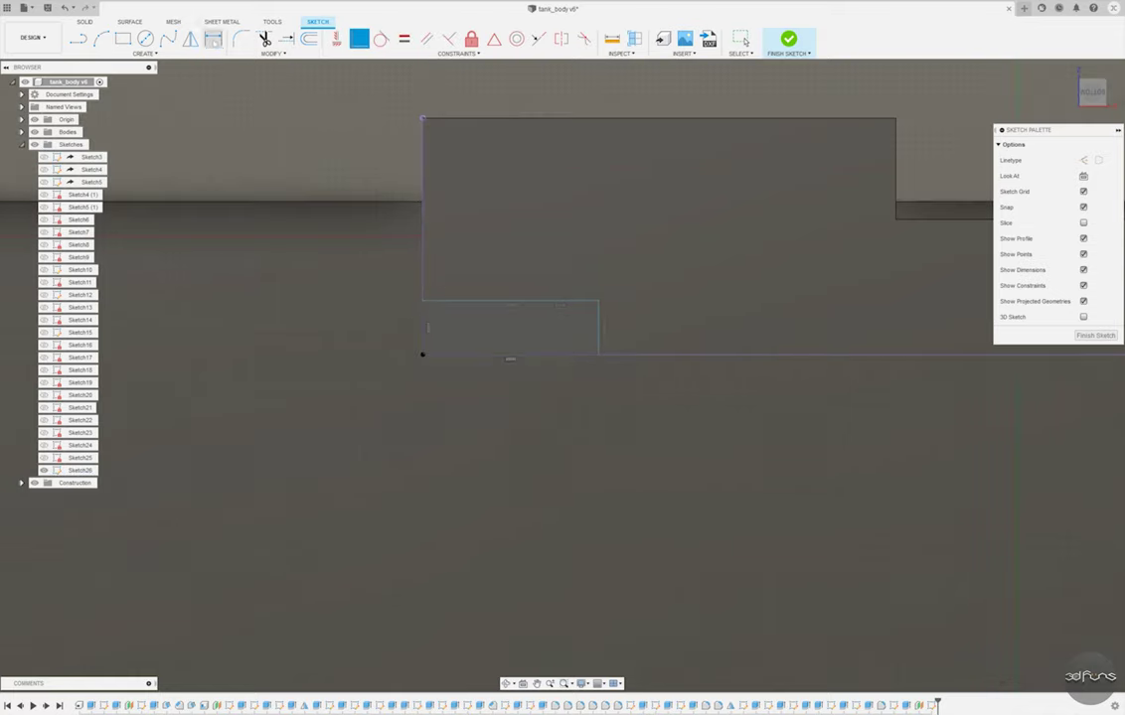
pyautogui.click(483, 302)
pyautogui.click(497, 260)
pyautogui.write('44')
pyautogui.press('Return')
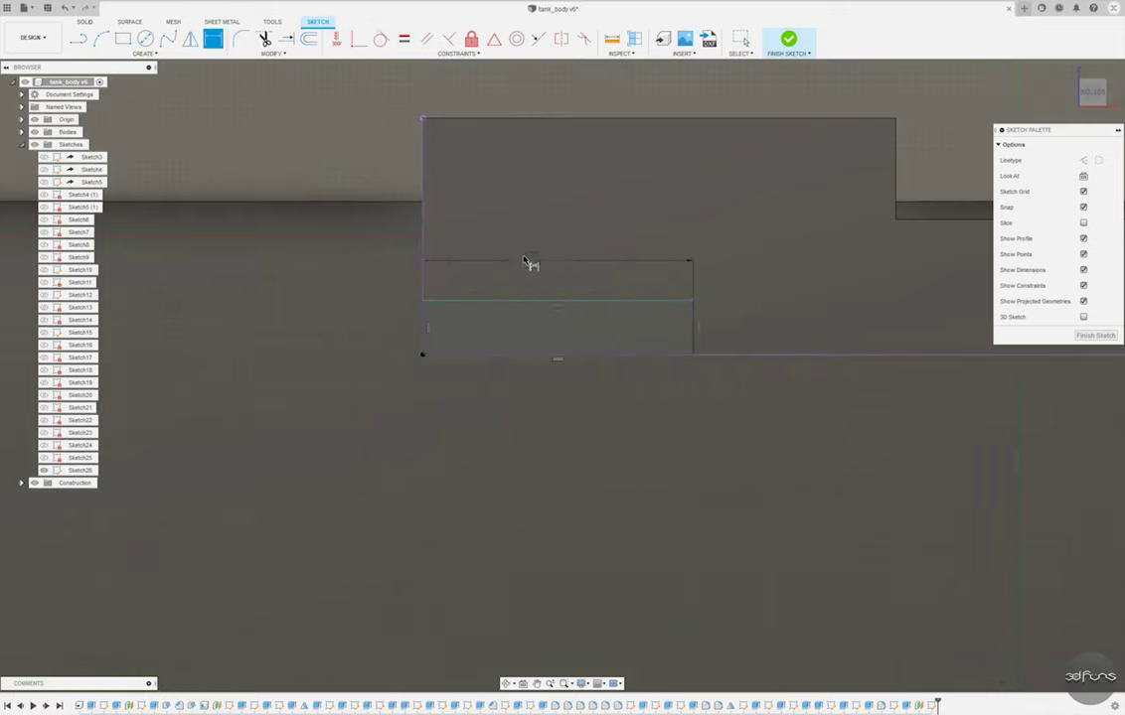
pyautogui.click(369, 320)
pyautogui.scroll(-3, 485, 391)
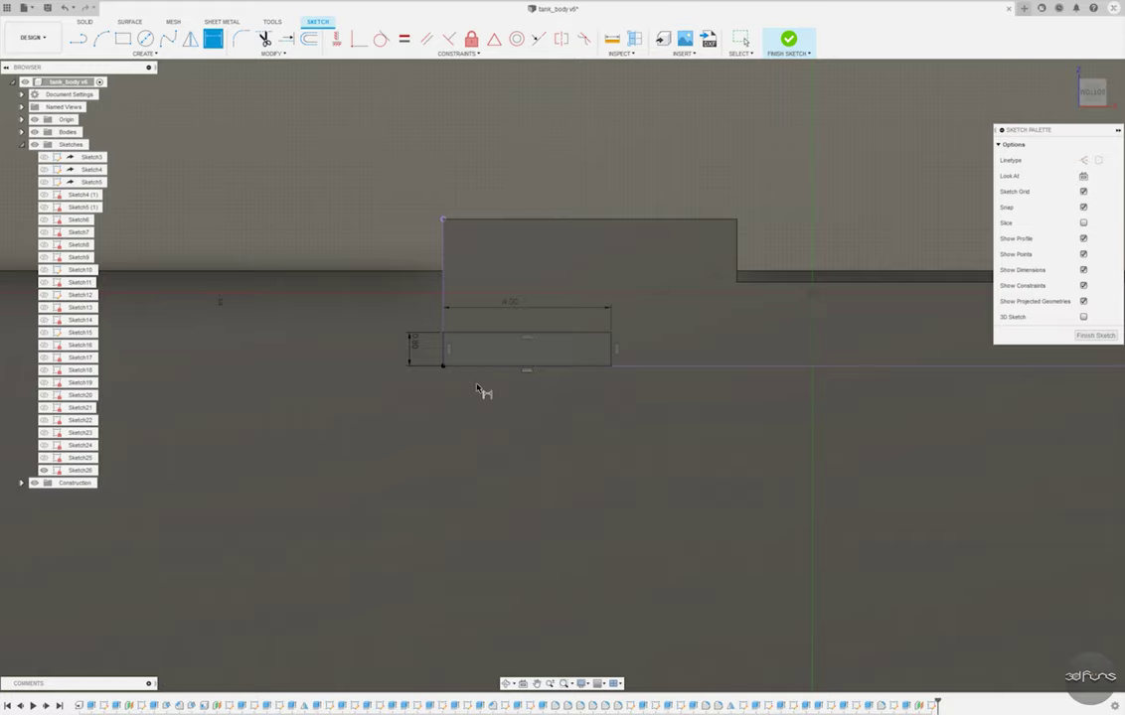
pyautogui.scroll(-3, 467, 384)
pyautogui.scroll(-3, 555, 393)
pyautogui.click(527, 327)
# - Mirror the rectangle across the centre line and finish the sketch
pyautogui.click(190, 38)
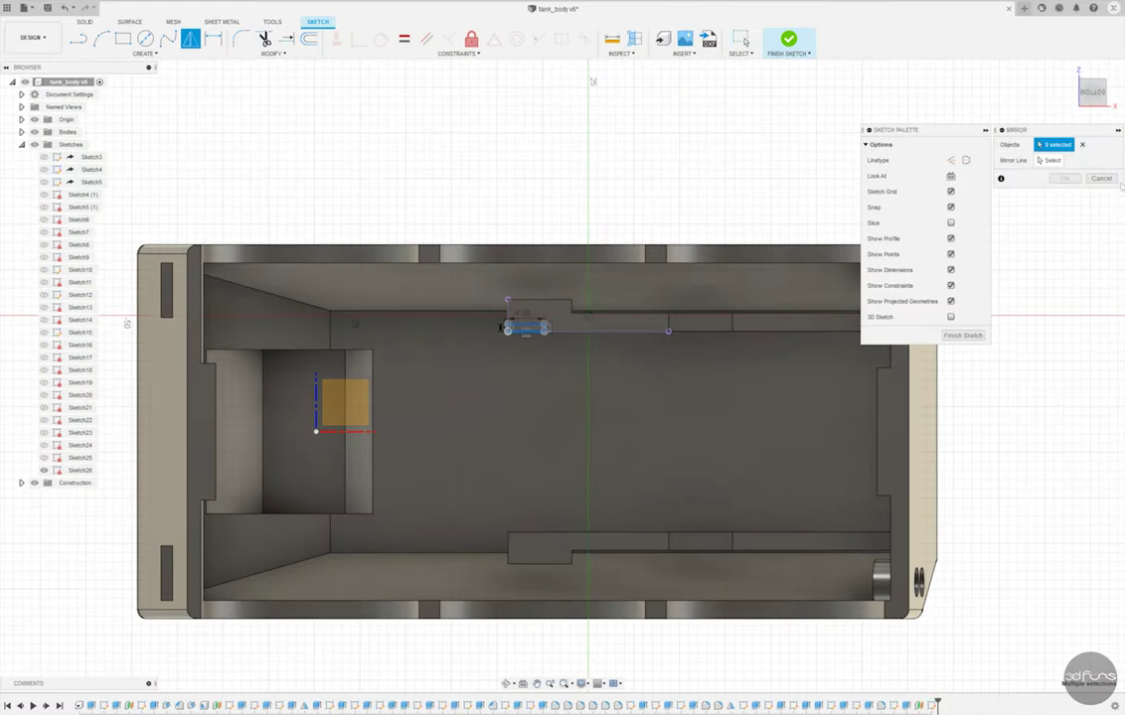
pyautogui.click(1070, 179)
pyautogui.keyDown('shift'); pyautogui.moveTo(973, 60); pyautogui.dragTo(984, 94, button='middle'); pyautogui.keyUp('shift')
pyautogui.click(788, 40)
pyautogui.scroll(2, 454, 162)
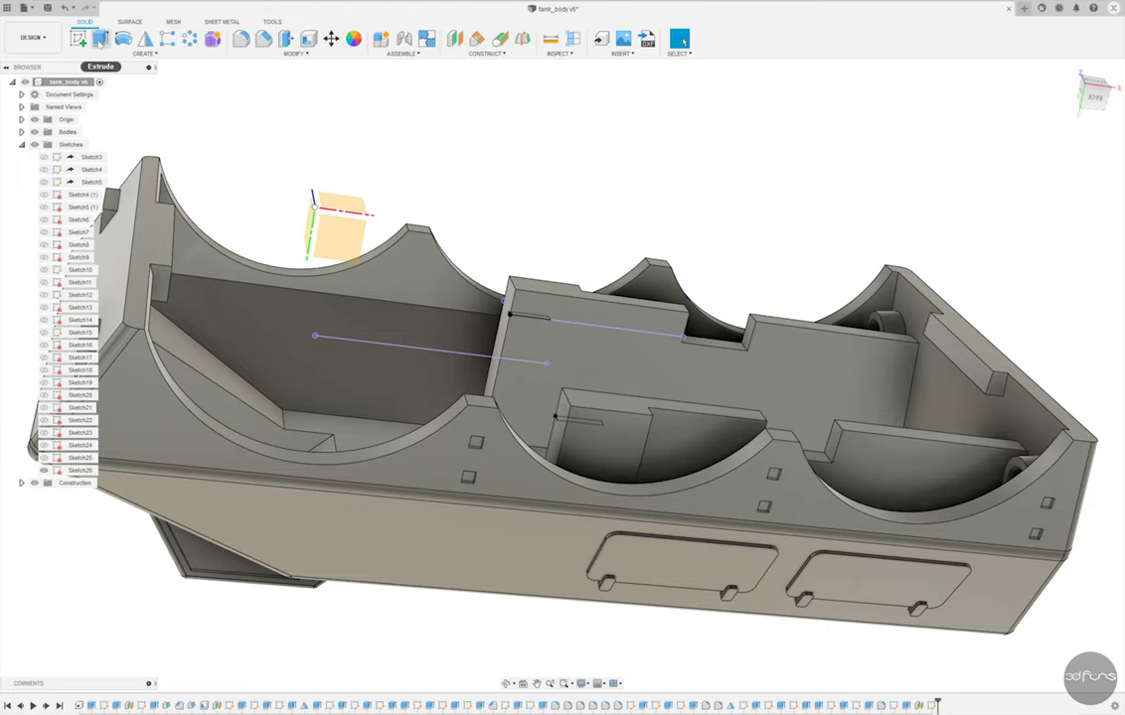
# - Extrude both rectangle profiles 3.5 mm into the rail blocks as square recesses
pyautogui.click(101, 37)
pyautogui.scroll(3, 496, 288)
pyautogui.click(34, 131)
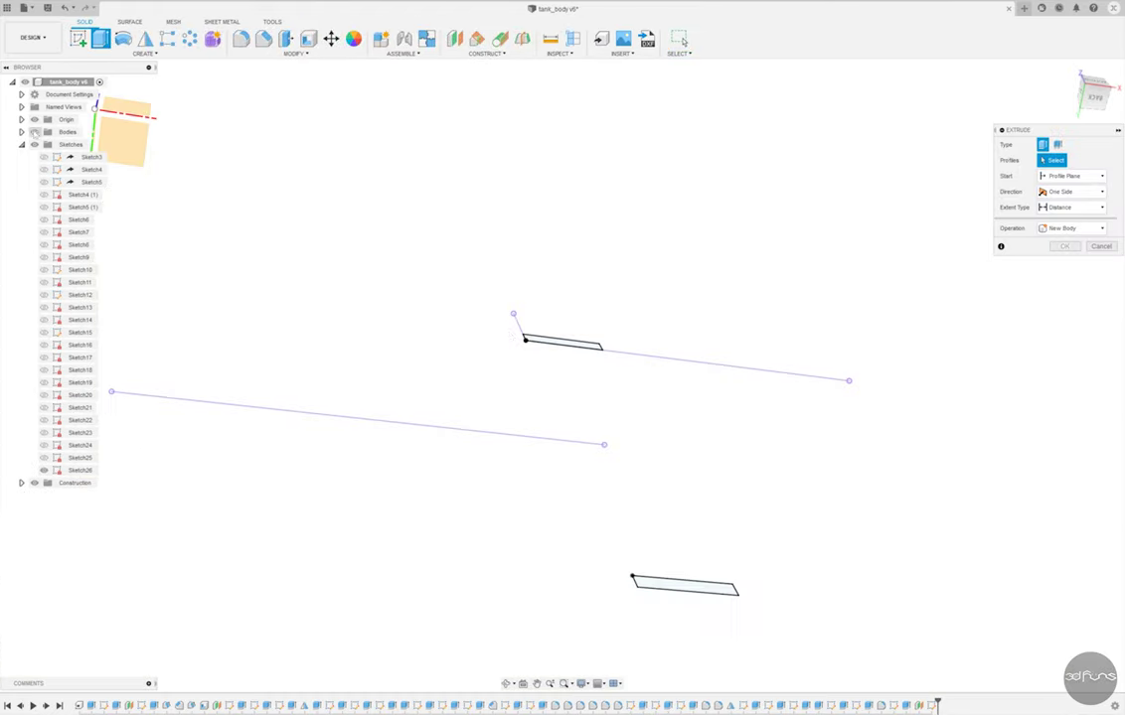
pyautogui.click(543, 342)
pyautogui.click(685, 585)
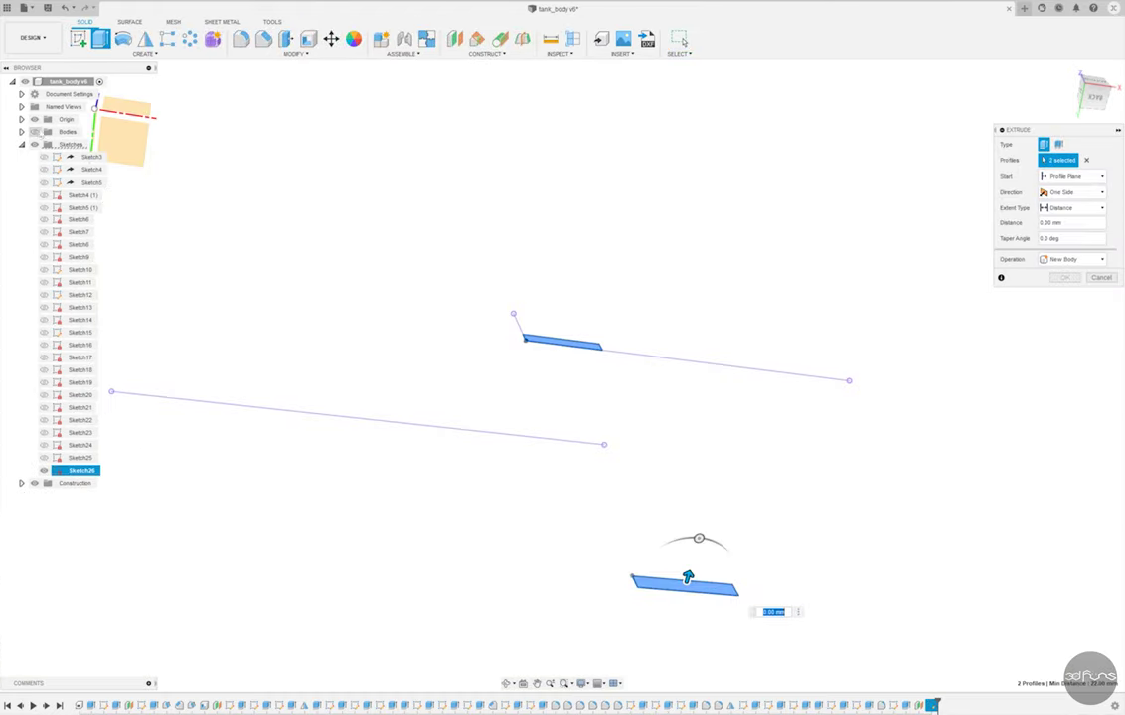
pyautogui.click(34, 131)
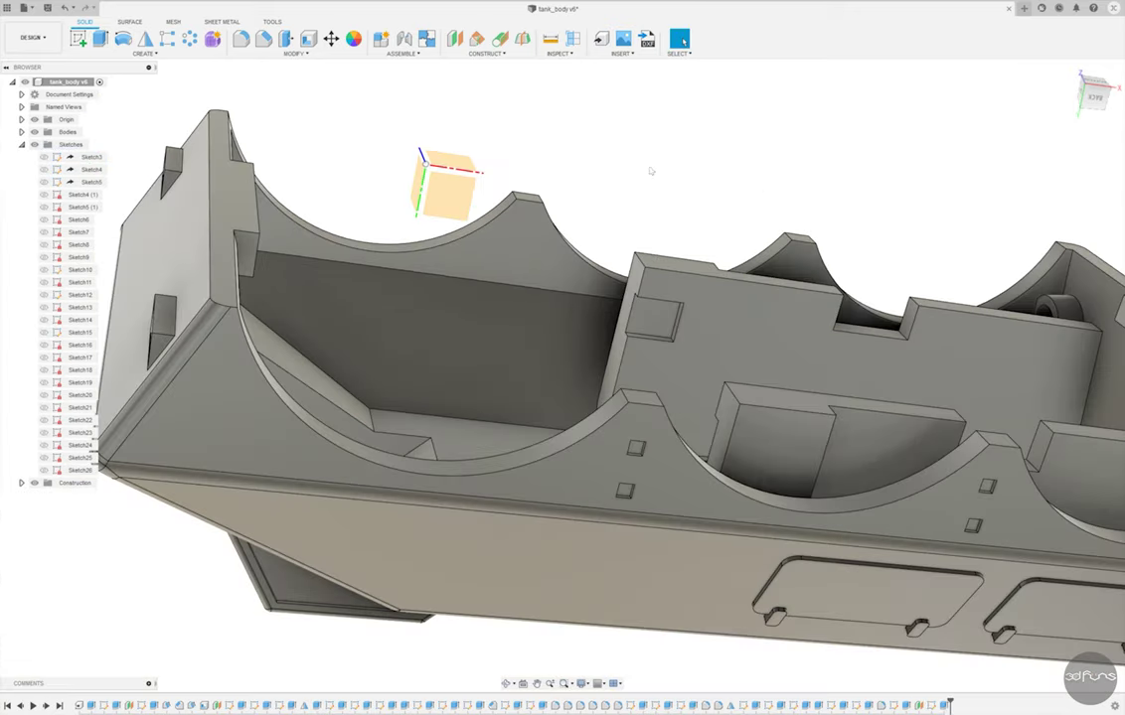
pyautogui.click(263, 38)
# - Chamfer the square block's top edges and the left notch edges
pyautogui.click(581, 237)
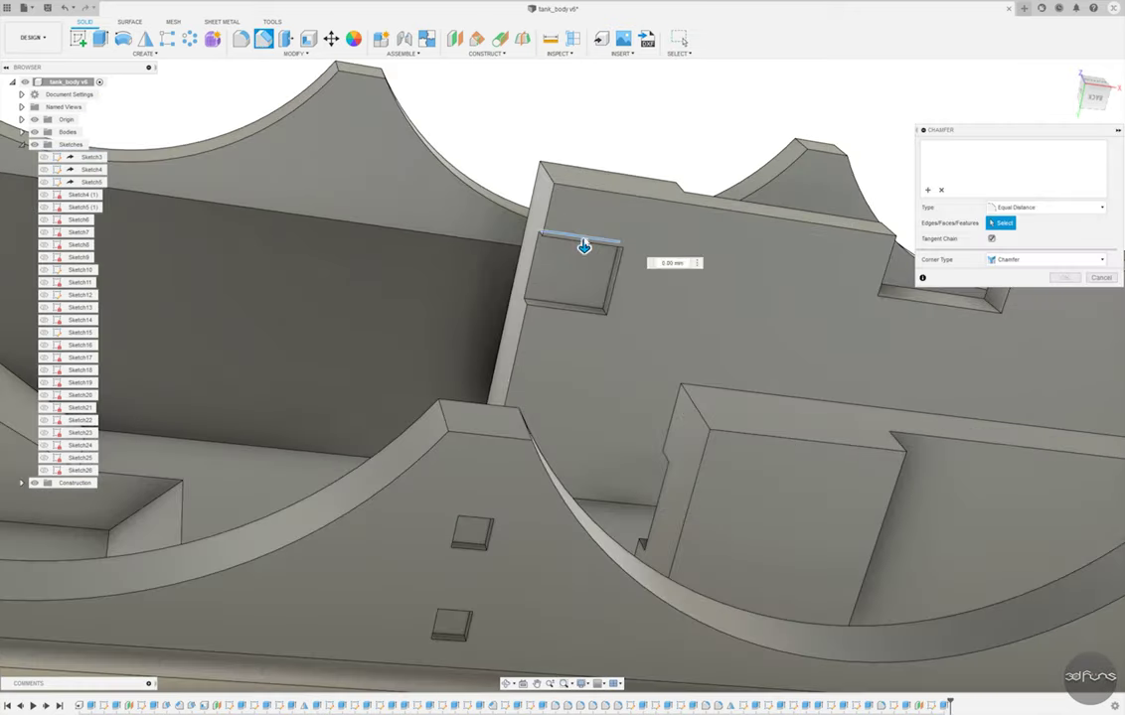
pyautogui.click(570, 305)
pyautogui.scroll(-3, 569, 304)
pyautogui.moveTo(582, 258)
pyautogui.keyDown('shift'); pyautogui.mouseDown(button='middle')
pyautogui.moveTo(596, 298)
pyautogui.moveTo(556, 348)
pyautogui.mouseUp(button='middle'); pyautogui.keyUp('shift')
pyautogui.scroll(5, 516, 385)
pyautogui.click(517, 386)
pyautogui.click(479, 380)
pyautogui.write('8')
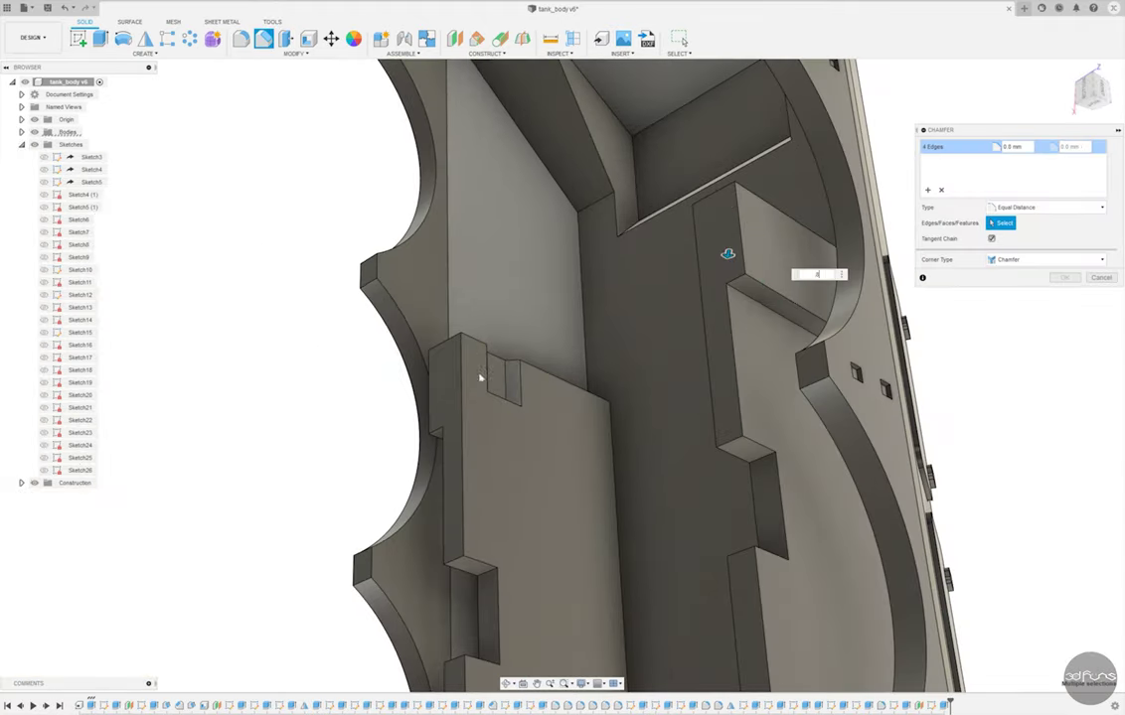
pyautogui.press('Return')
# - Chamfer the upper tab's edges on the underside
pyautogui.scroll(-5, 555, 325)
pyautogui.moveTo(554, 325)
pyautogui.keyDown('shift'); pyautogui.mouseDown(button='middle')
pyautogui.moveTo(612, 237)
pyautogui.moveTo(466, 218)
pyautogui.mouseUp(button='middle'); pyautogui.keyUp('shift')
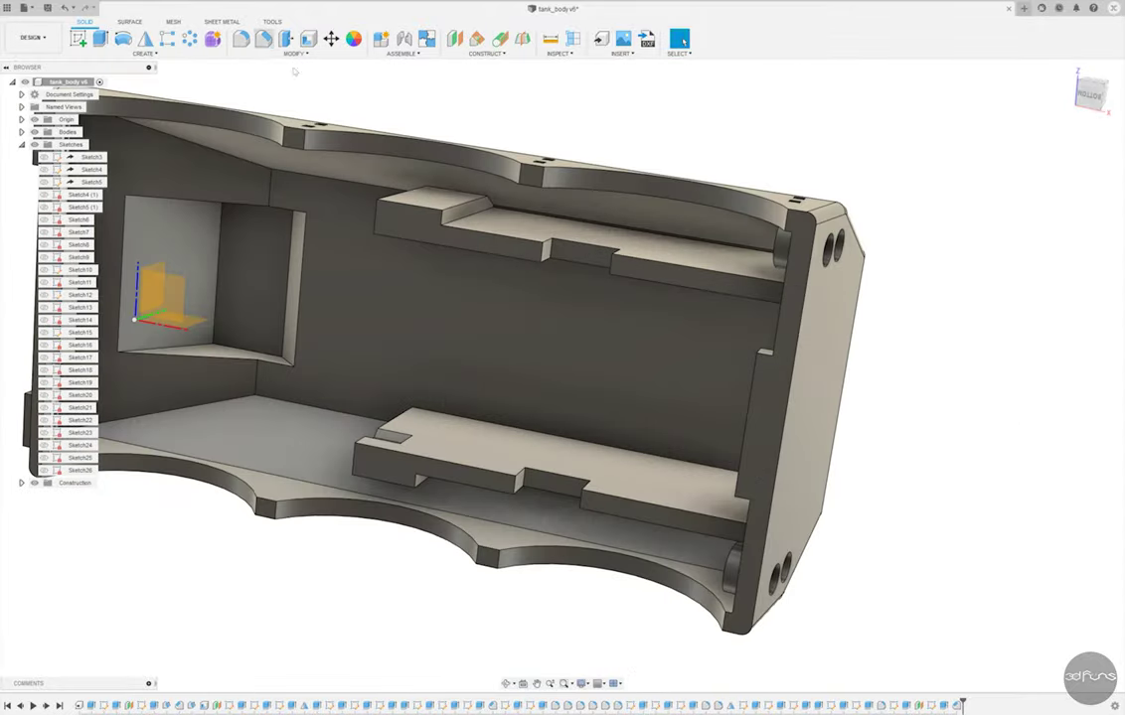
pyautogui.press('Return')
pyautogui.click(466, 219)
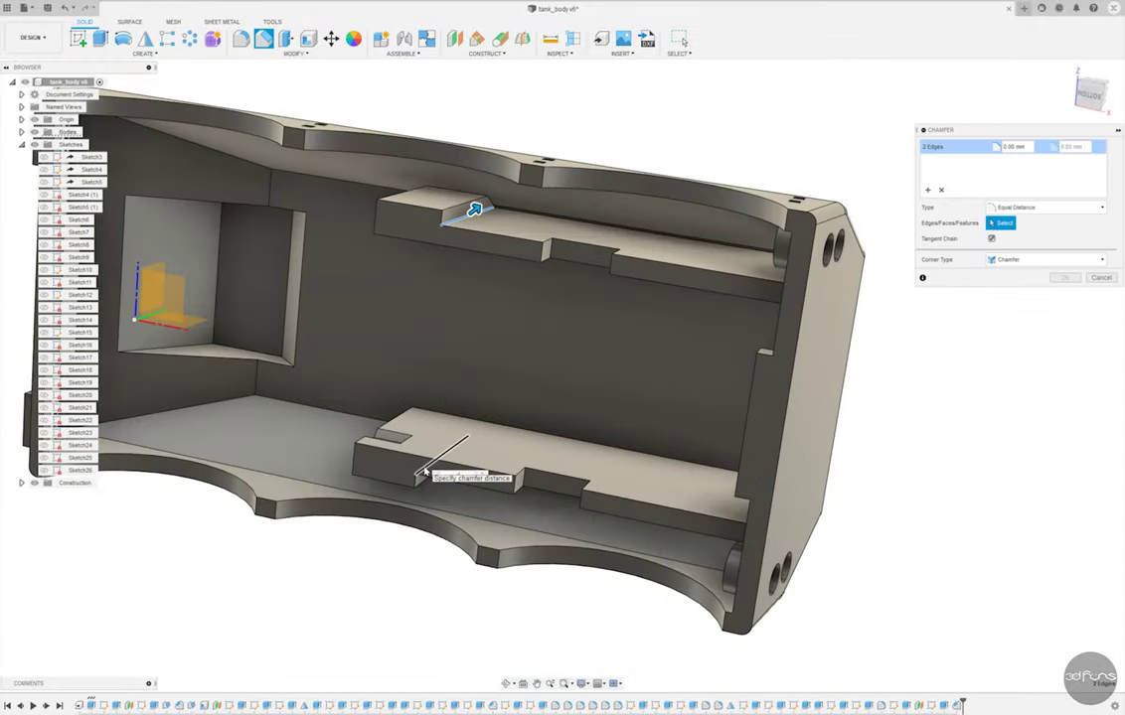
pyautogui.write('1.5')
pyautogui.press('Return')
# - Apply a two-distance 5 mm × 3.2 mm chamfer to both matching notch edges
pyautogui.moveTo(989, 271)
pyautogui.keyDown('shift'); pyautogui.mouseDown(button='middle')
pyautogui.moveTo(618, 311)
pyautogui.moveTo(611, 186)
pyautogui.mouseUp(button='middle'); pyautogui.keyUp('shift')
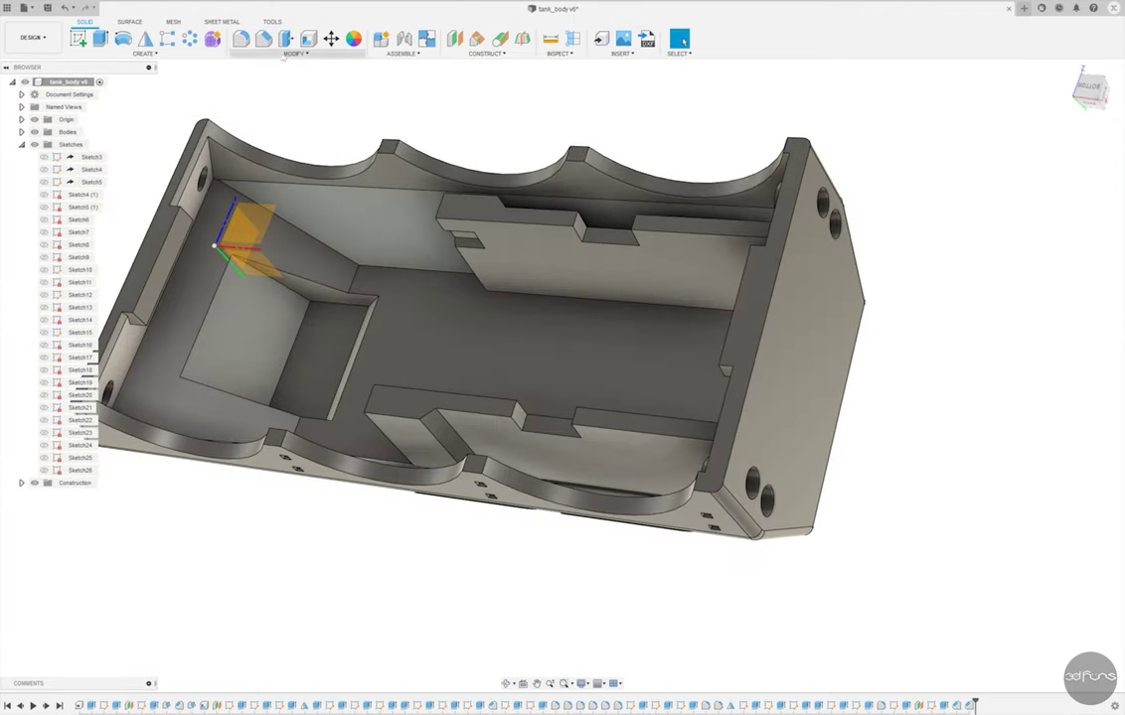
pyautogui.press('Return')
pyautogui.click(998, 207)
pyautogui.click(1004, 221)
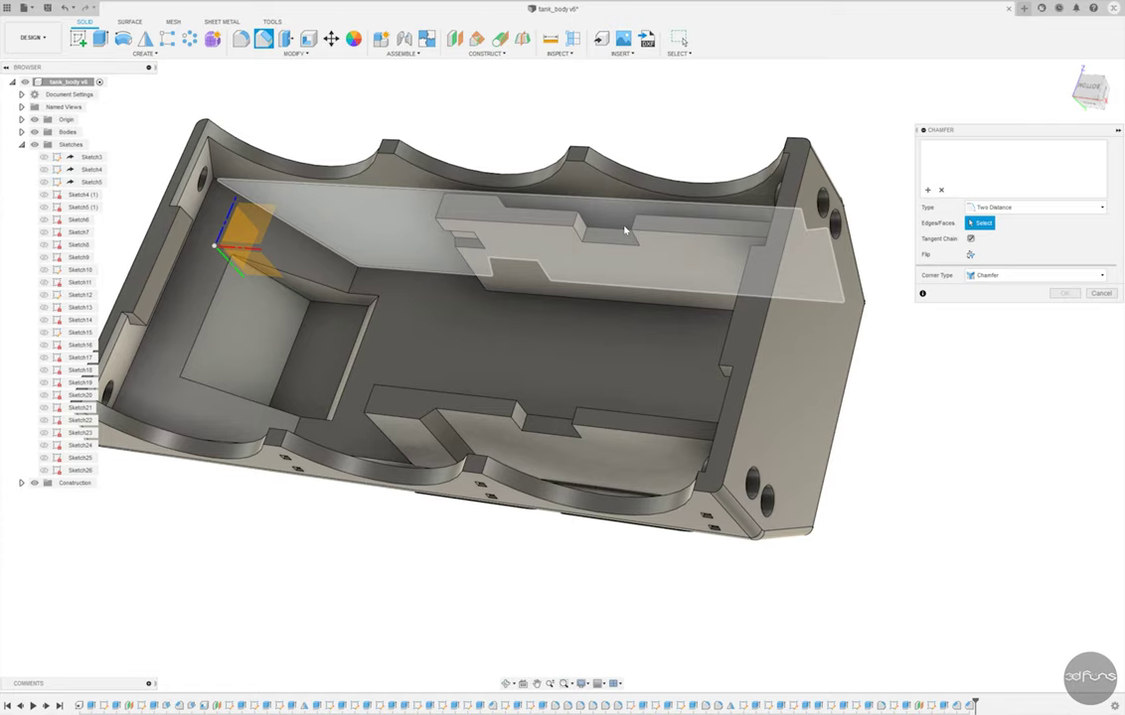
pyautogui.scroll(3, 623, 232)
pyautogui.scroll(3, 596, 223)
pyautogui.click(549, 217)
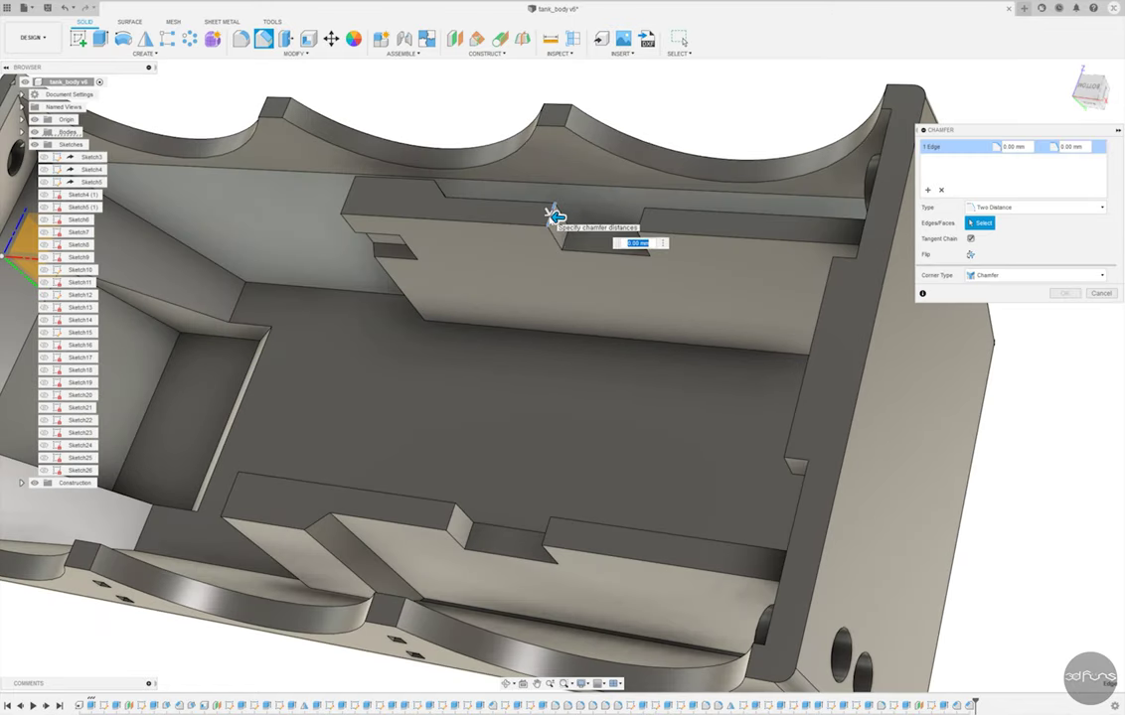
pyautogui.write('5')
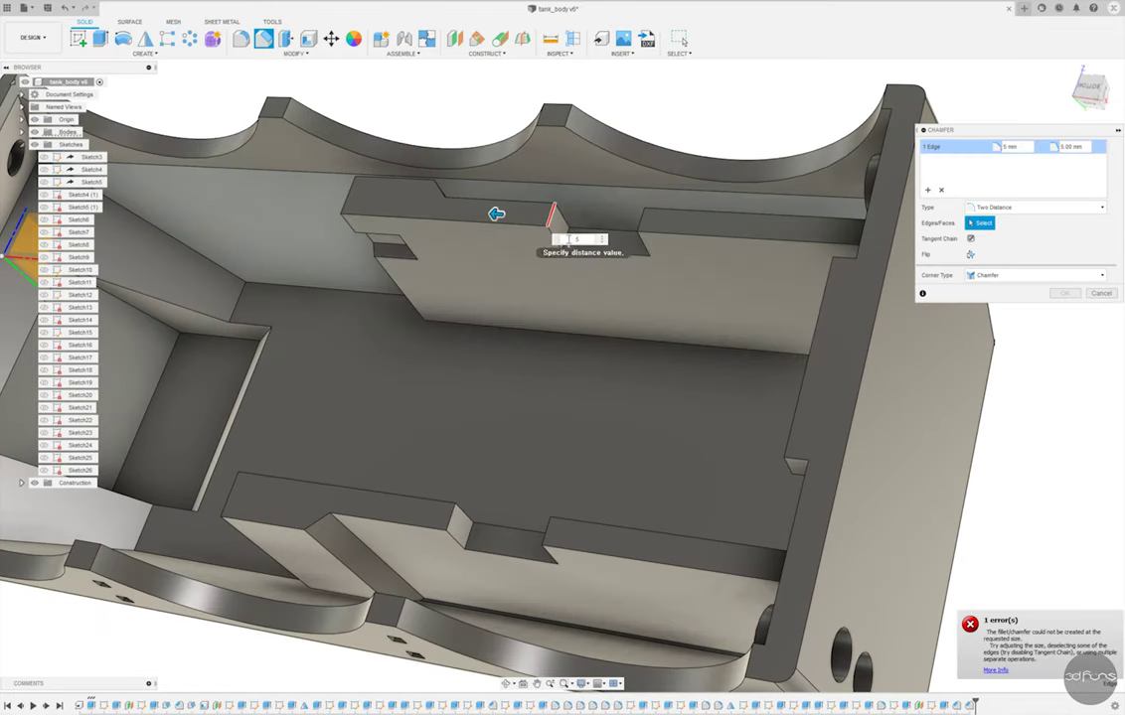
pyautogui.write('3.2')
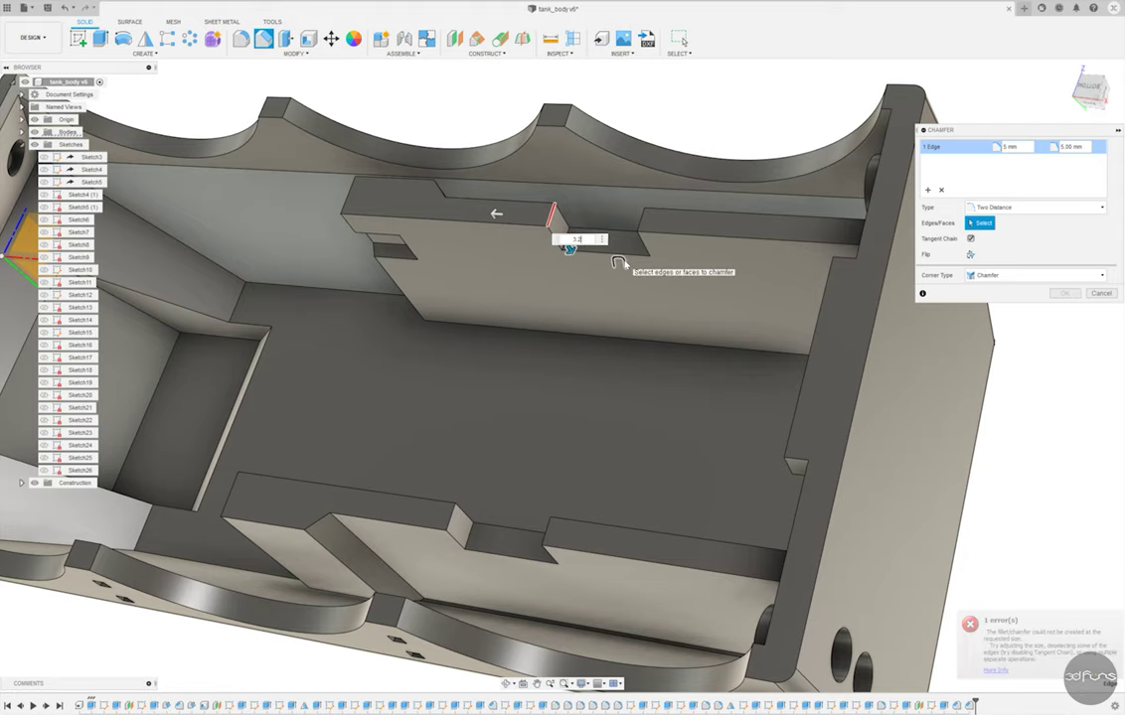
pyautogui.keyDown('shift'); pyautogui.moveTo(593, 262); pyautogui.dragTo(544, 271, button='middle'); pyautogui.keyUp('shift')
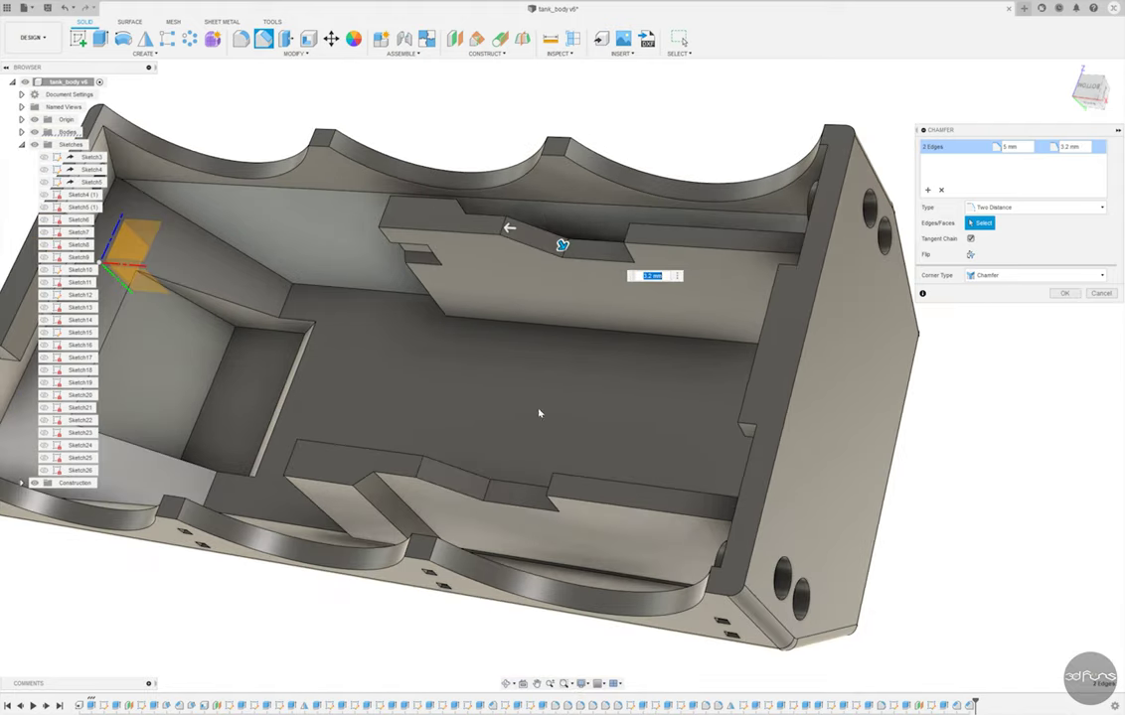
pyautogui.click(507, 447)
pyautogui.keyDown('shift'); pyautogui.moveTo(506, 447); pyautogui.dragTo(905, 307, button='middle'); pyautogui.keyUp('shift')
pyautogui.click(1065, 294)
pyautogui.moveTo(765, 256)
pyautogui.keyDown('shift'); pyautogui.mouseDown(button='middle')
pyautogui.moveTo(764, 267)
pyautogui.moveTo(382, 349)
pyautogui.moveTo(731, 294)
pyautogui.moveTo(367, 379)
pyautogui.mouseUp(button='middle'); pyautogui.keyUp('shift')
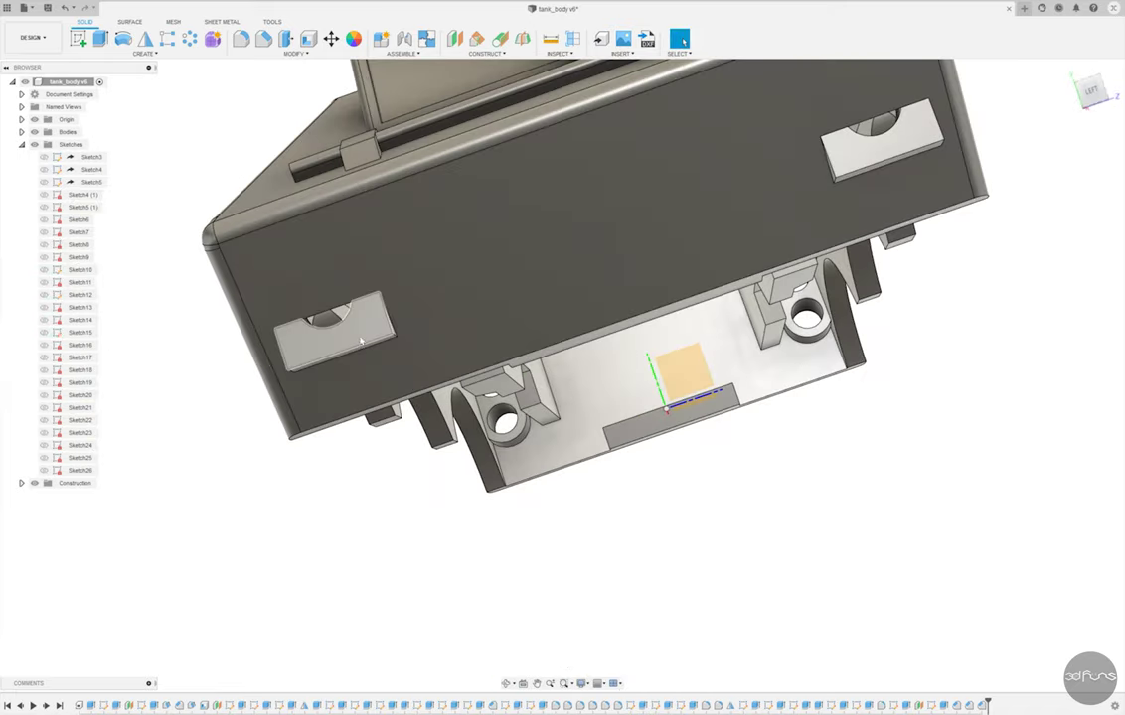
# - Select the front pocket edges for a fillet
pyautogui.click(241, 37)
pyautogui.keyDown('shift'); pyautogui.moveTo(497, 298); pyautogui.dragTo(202, 426, button='middle'); pyautogui.keyUp('shift')
pyautogui.click(394, 334)
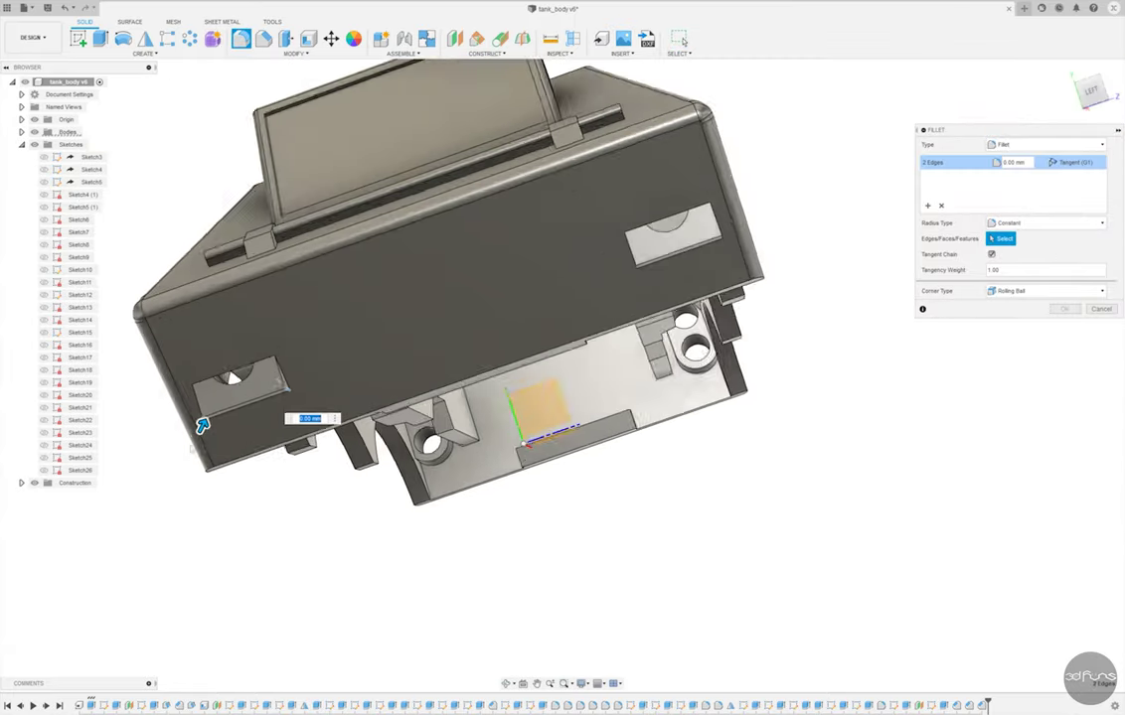
pyautogui.scroll(5, 201, 426)
pyautogui.scroll(3, 516, 301)
pyautogui.click(516, 301)
pyautogui.scroll(-5, 510, 301)
pyautogui.click(673, 263)
pyautogui.scroll(-3, 673, 264)
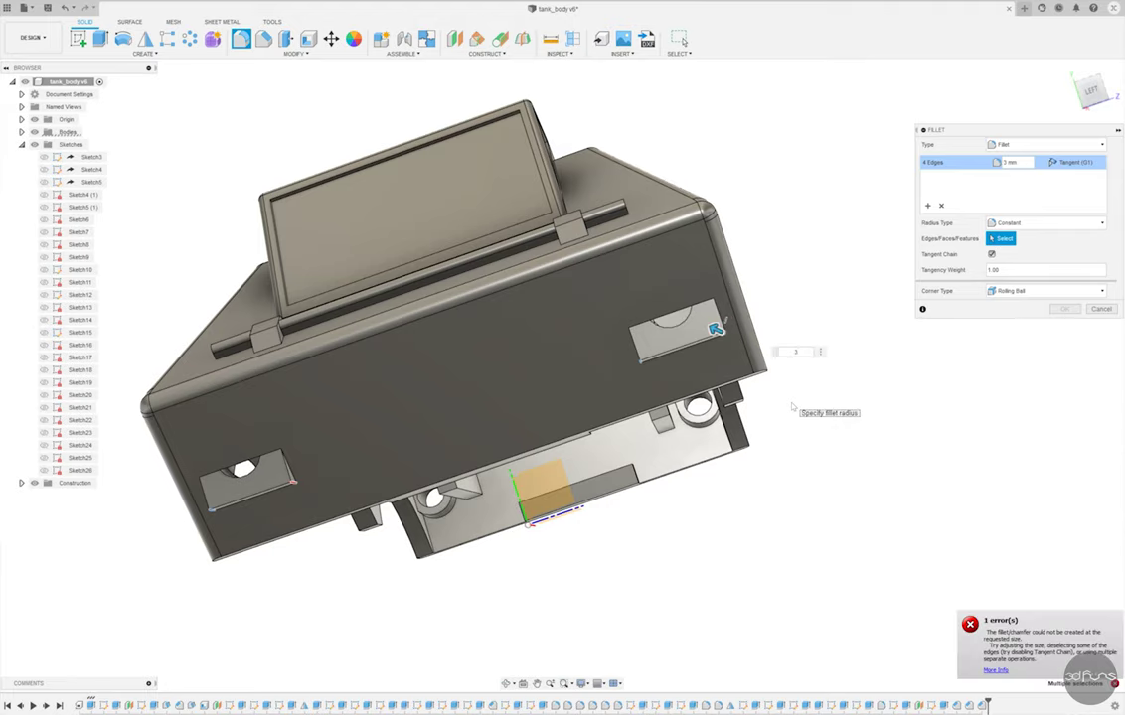
pyautogui.scroll(5, 793, 405)
pyautogui.scroll(-5, 793, 405)
# - Replace the picked edge with the corner edges of both left and right pockets
pyautogui.moveTo(793, 405)
pyautogui.keyDown('shift'); pyautogui.mouseDown(button='middle')
pyautogui.moveTo(898, 421)
pyautogui.moveTo(982, 322)
pyautogui.mouseUp(button='middle'); pyautogui.keyUp('shift')
pyautogui.scroll(3, 742, 239)
pyautogui.scroll(3, 755, 269)
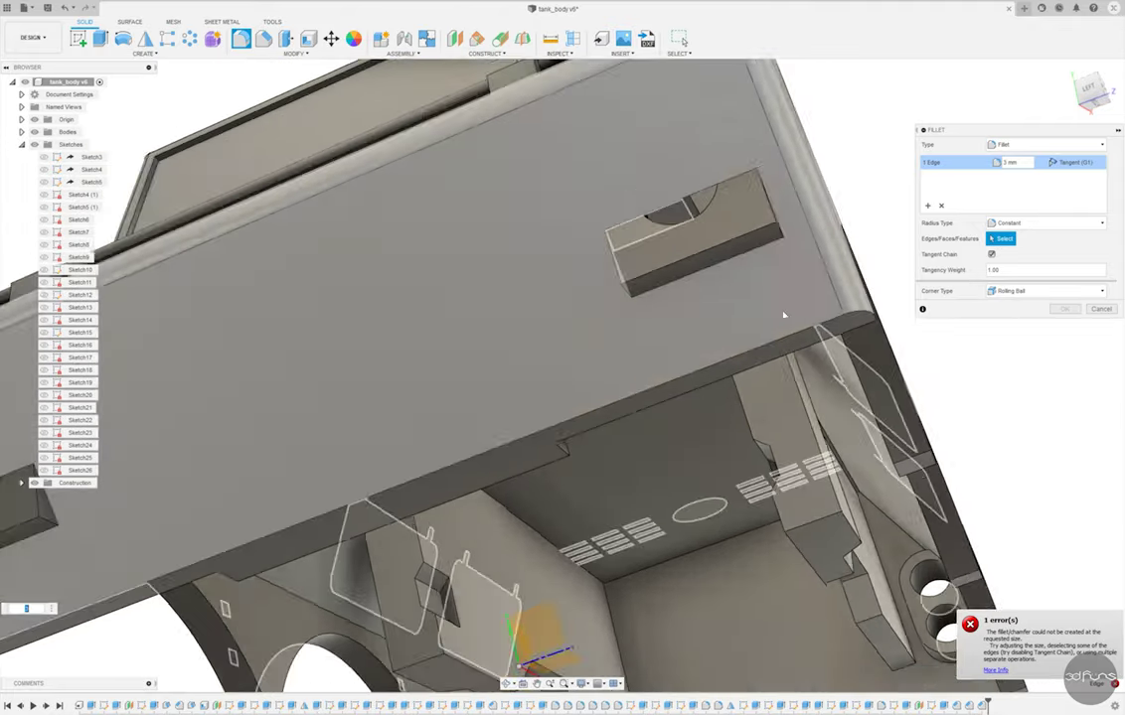
pyautogui.moveTo(783, 315)
pyautogui.keyDown('shift'); pyautogui.mouseDown(button='middle')
pyautogui.moveTo(507, 428)
pyautogui.moveTo(557, 457)
pyautogui.mouseUp(button='middle'); pyautogui.keyUp('shift')
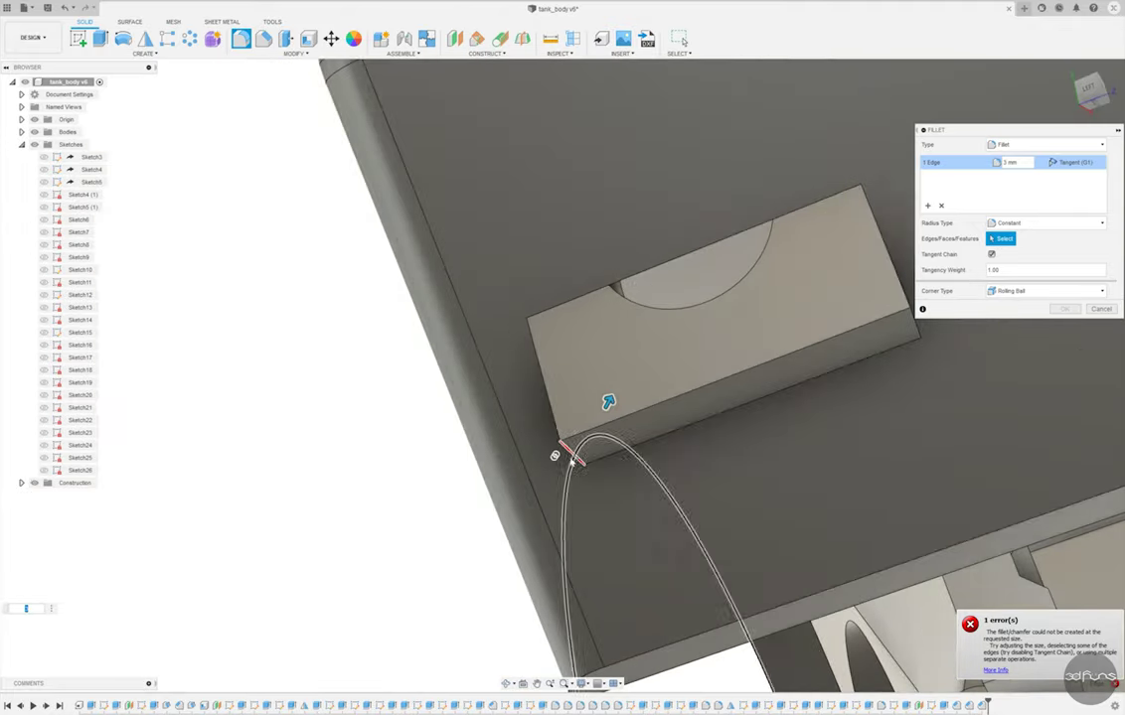
pyautogui.click(558, 457)
pyautogui.scroll(-3, 318, 412)
pyautogui.click(424, 435)
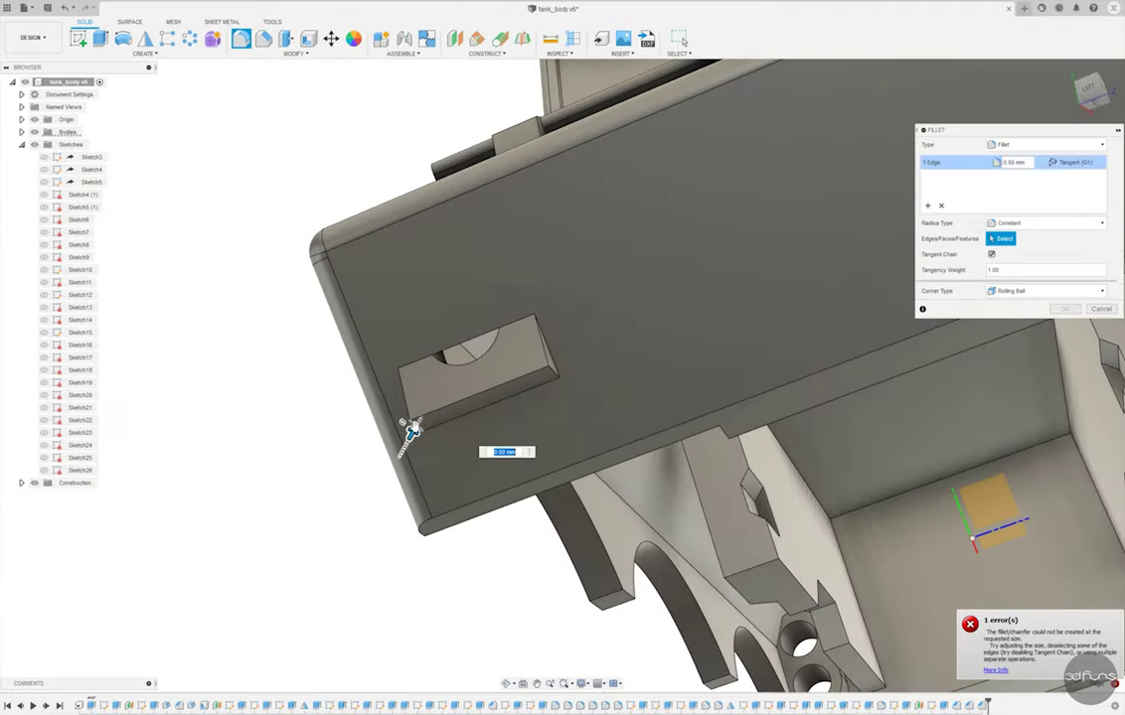
pyautogui.keyDown('shift'); pyautogui.moveTo(401, 419); pyautogui.dragTo(675, 355, button='middle'); pyautogui.keyUp('shift')
pyautogui.click(477, 402)
pyautogui.write('2')
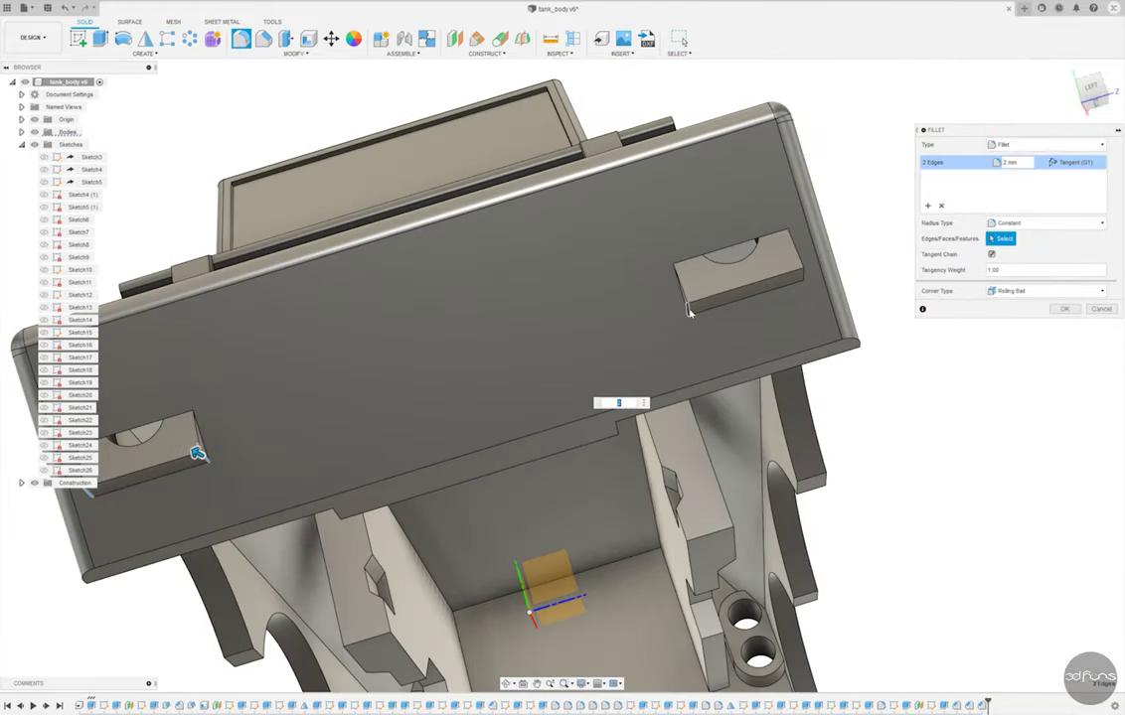
pyautogui.click(687, 311)
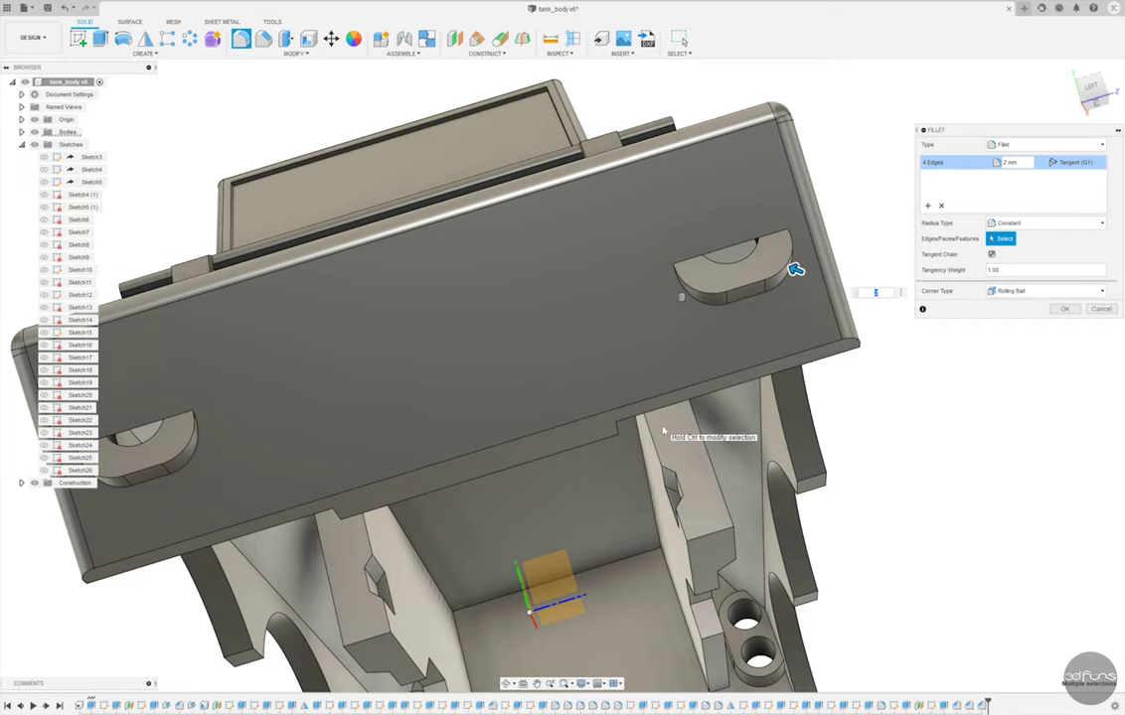
pyautogui.scroll(-3, 656, 422)
pyautogui.keyDown('shift'); pyautogui.moveTo(531, 363); pyautogui.dragTo(627, 349, button='middle'); pyautogui.keyUp('shift')
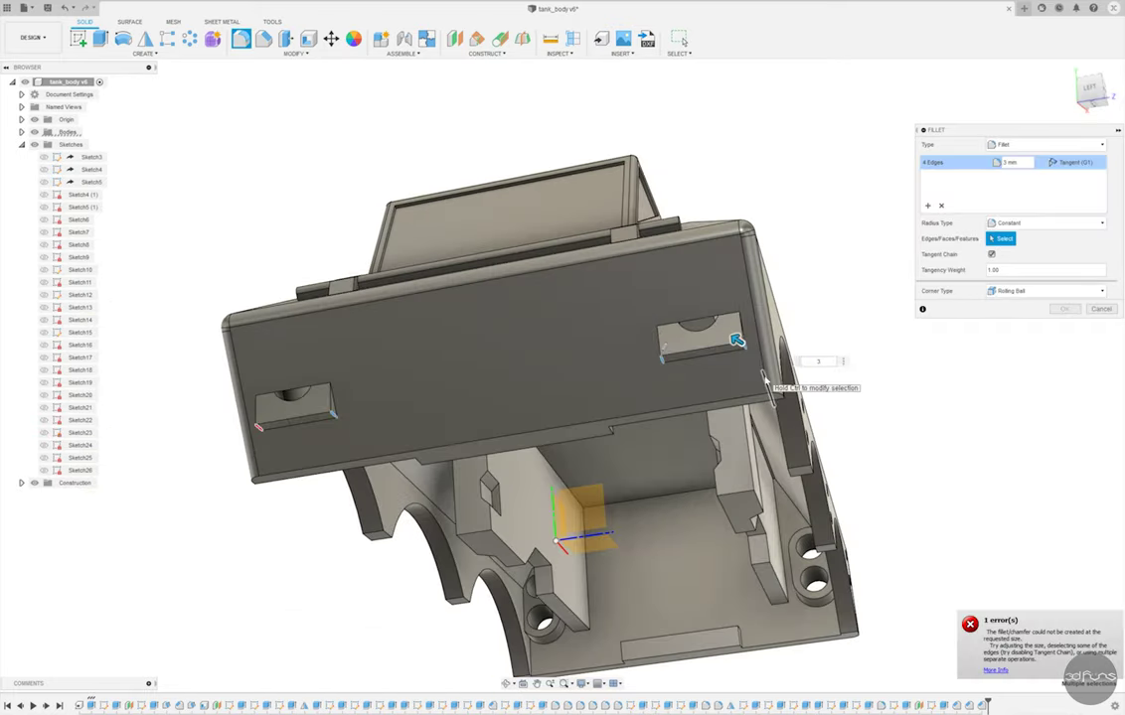
pyautogui.moveTo(763, 378)
pyautogui.keyDown('shift'); pyautogui.mouseDown(button='middle')
pyautogui.moveTo(778, 363)
pyautogui.moveTo(765, 364)
pyautogui.mouseUp(button='middle'); pyautogui.keyUp('shift')
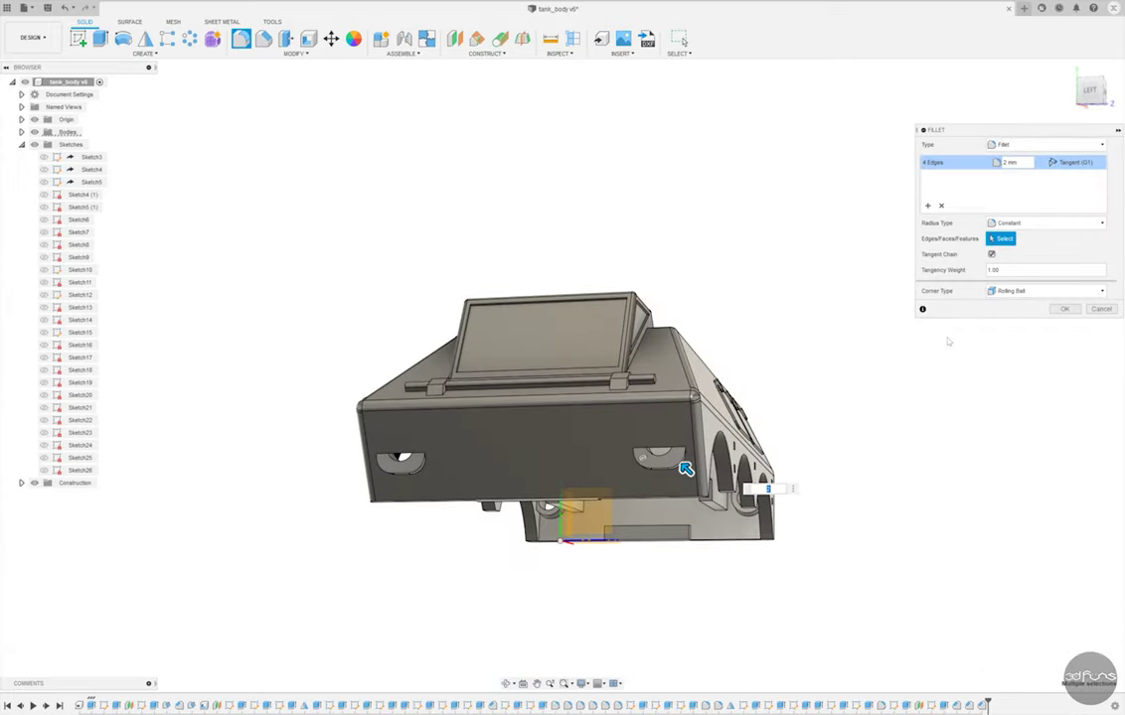
pyautogui.keyDown('shift'); pyautogui.moveTo(977, 371); pyautogui.dragTo(796, 453, button='middle'); pyautogui.keyUp('shift')
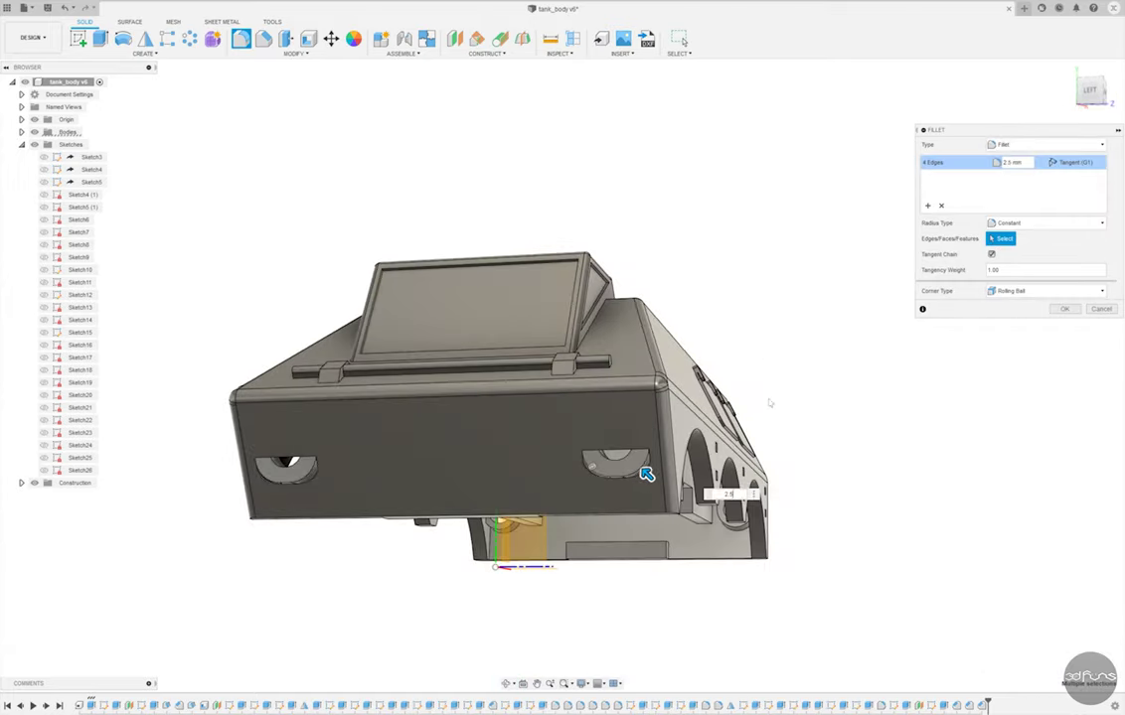
# - Try an 8 mm fillet radius, cancel it, and undo the round headlight cut
pyautogui.press('BackSpace')
pyautogui.write('8')
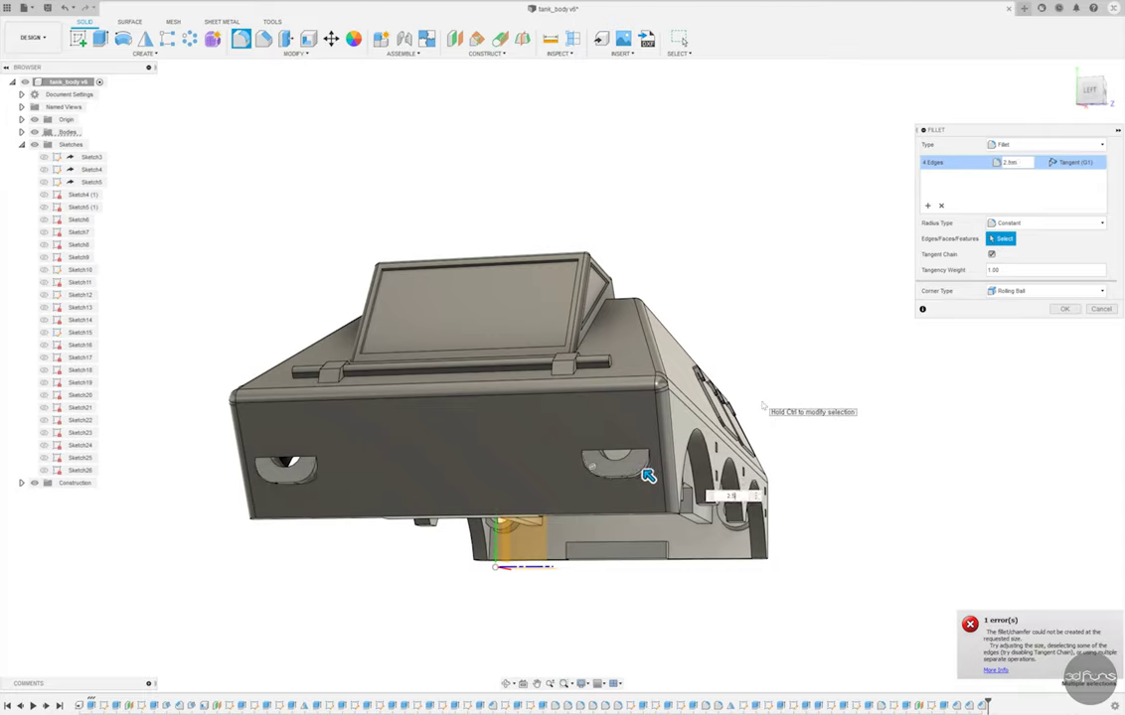
pyautogui.press('Escape')
pyautogui.keyDown('shift'); pyautogui.moveTo(646, 473); pyautogui.dragTo(862, 334, button='middle'); pyautogui.keyUp('shift')
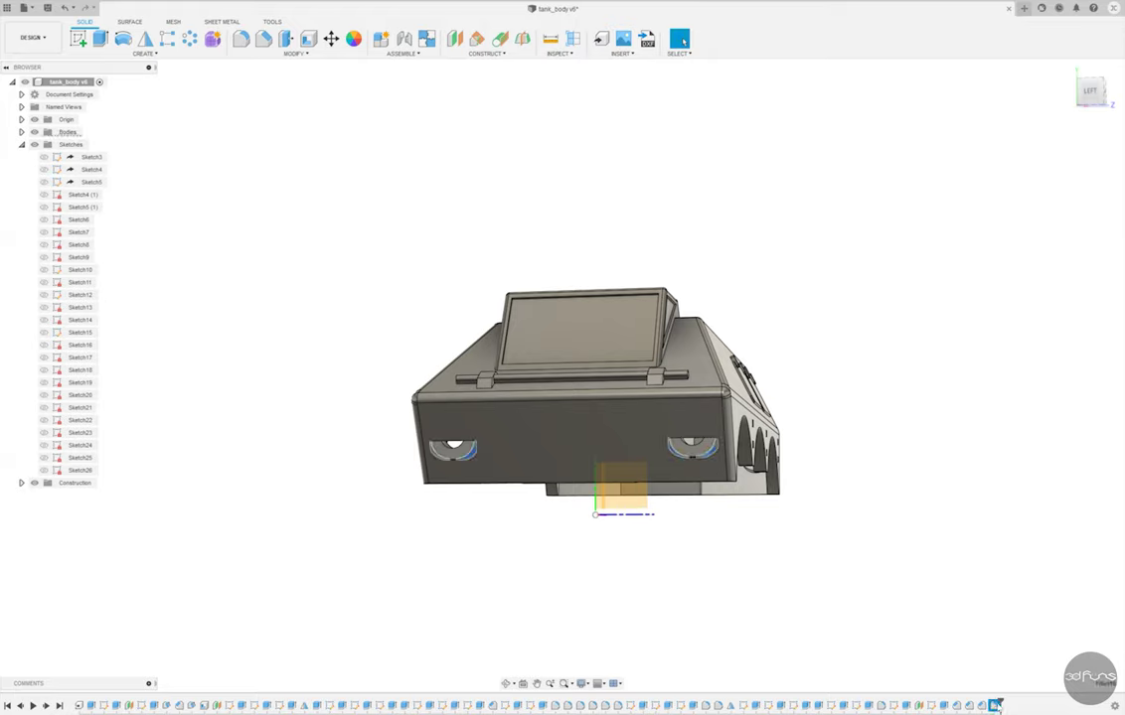
pyautogui.hotkey('ctrl', 'z')
pyautogui.click(74, 245)
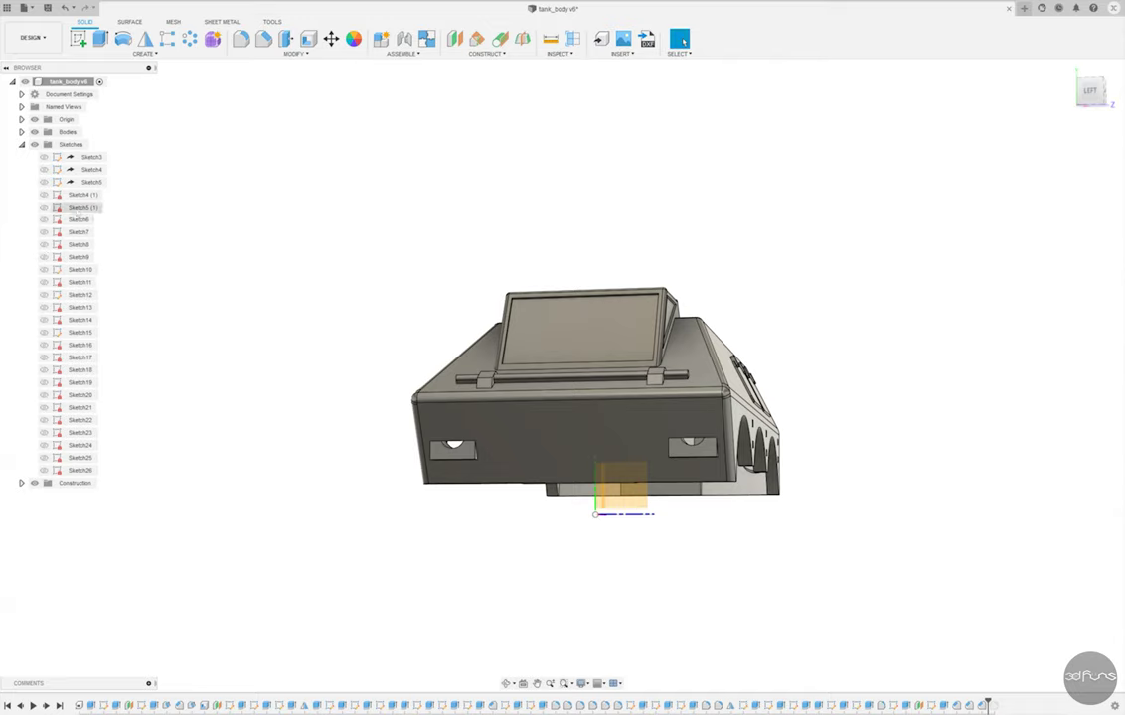
# - Show Sketch6 and select the left and right headlight circle profiles
pyautogui.click(44, 220)
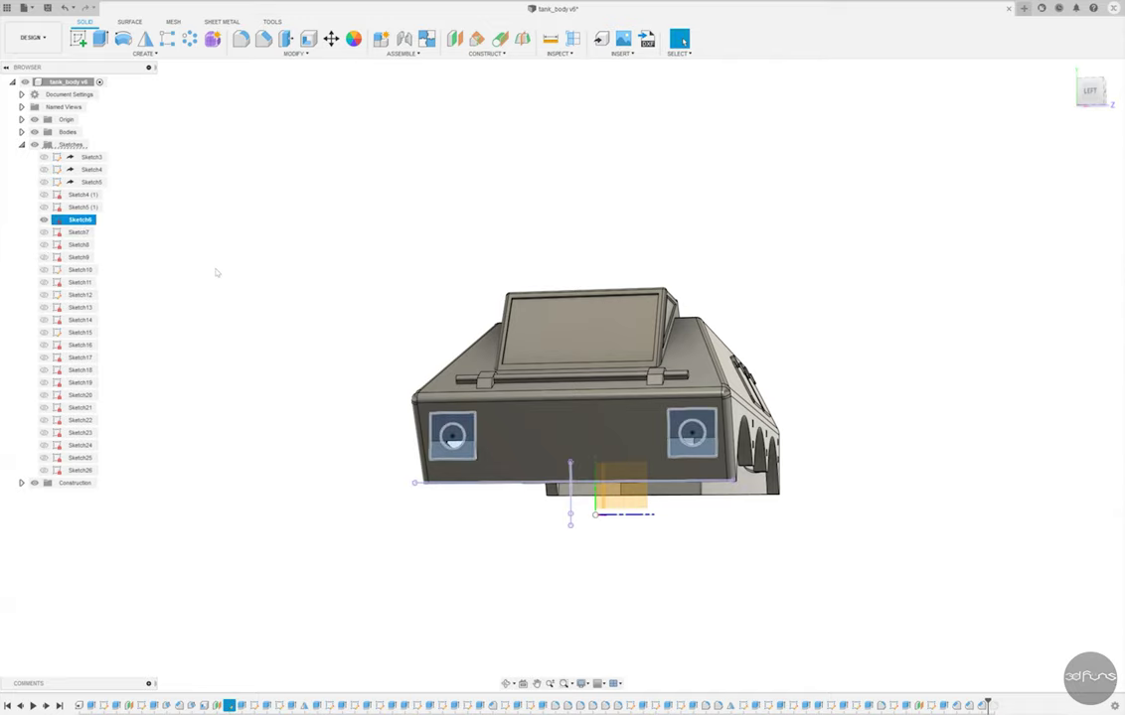
pyautogui.scroll(3, 457, 459)
pyautogui.click(502, 428)
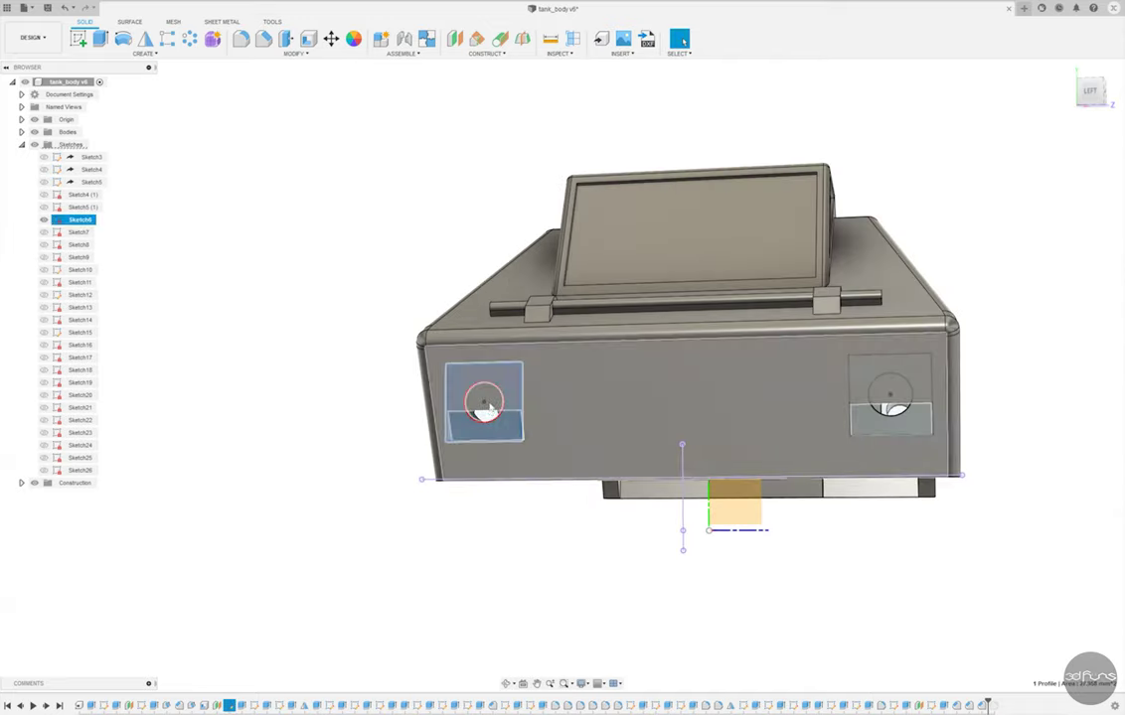
pyautogui.keyDown('shift'); pyautogui.moveTo(515, 452); pyautogui.dragTo(322, 454, button='middle'); pyautogui.keyUp('shift')
pyautogui.scroll(3, 322, 454)
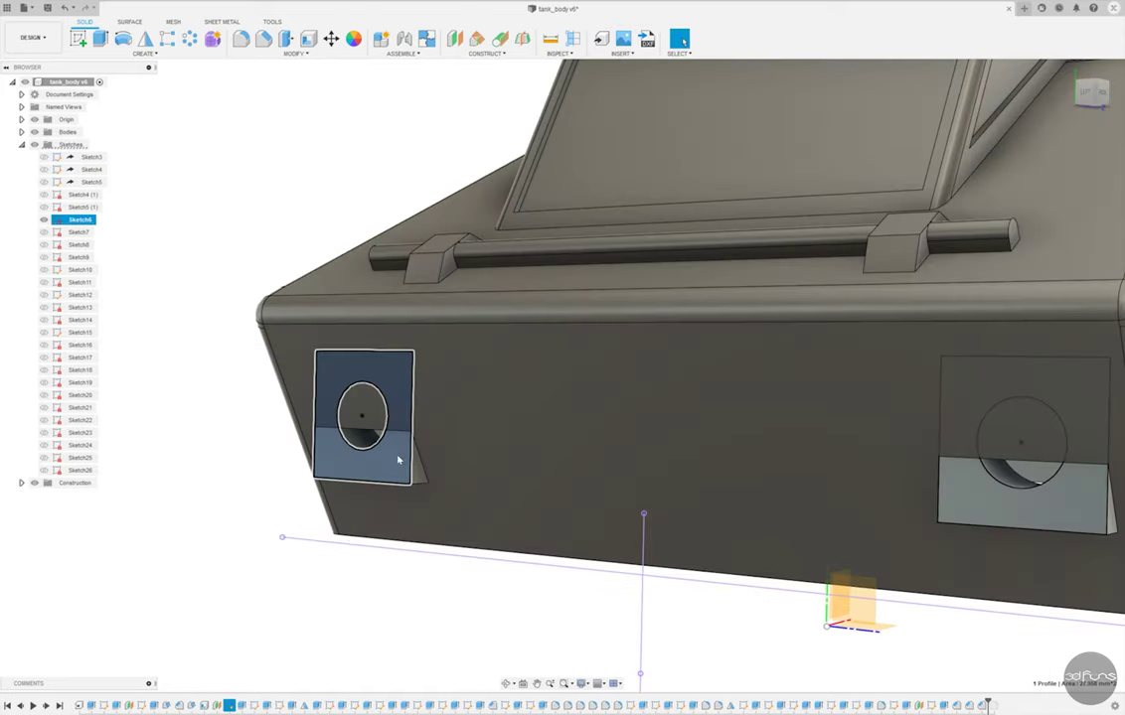
pyautogui.keyDown('shift'); pyautogui.moveTo(386, 450); pyautogui.dragTo(785, 491, button='middle'); pyautogui.keyUp('shift')
pyautogui.keyDown('shift'); pyautogui.click(785, 485); pyautogui.keyUp('shift')
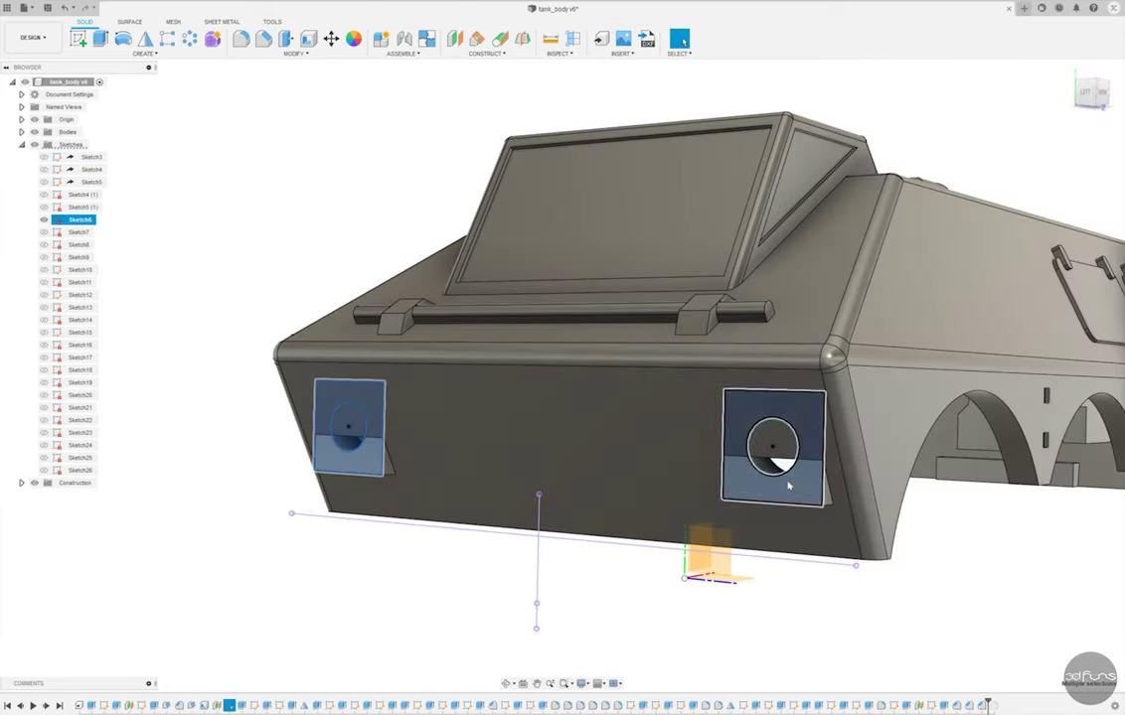
pyautogui.scroll(-3, 752, 475)
# - Extrude both headlight profiles as a cut with extent type All through the body
pyautogui.press('e')
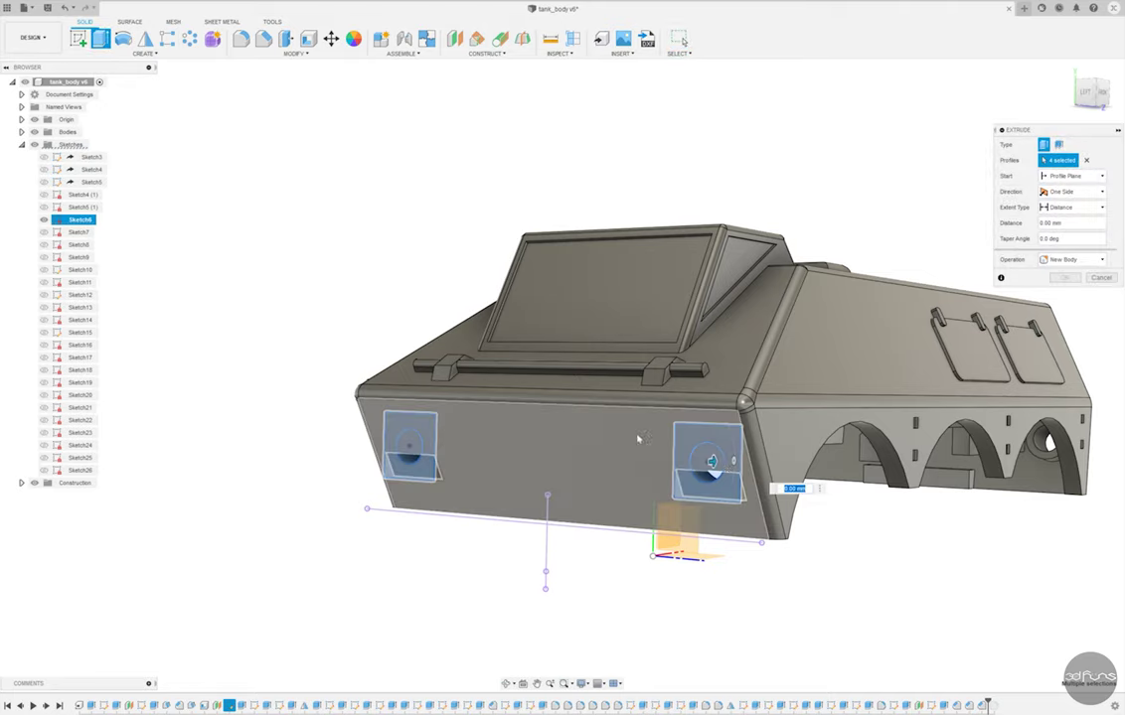
pyautogui.moveTo(708, 462); pyautogui.dragTo(399, 481)
pyautogui.click(1073, 206)
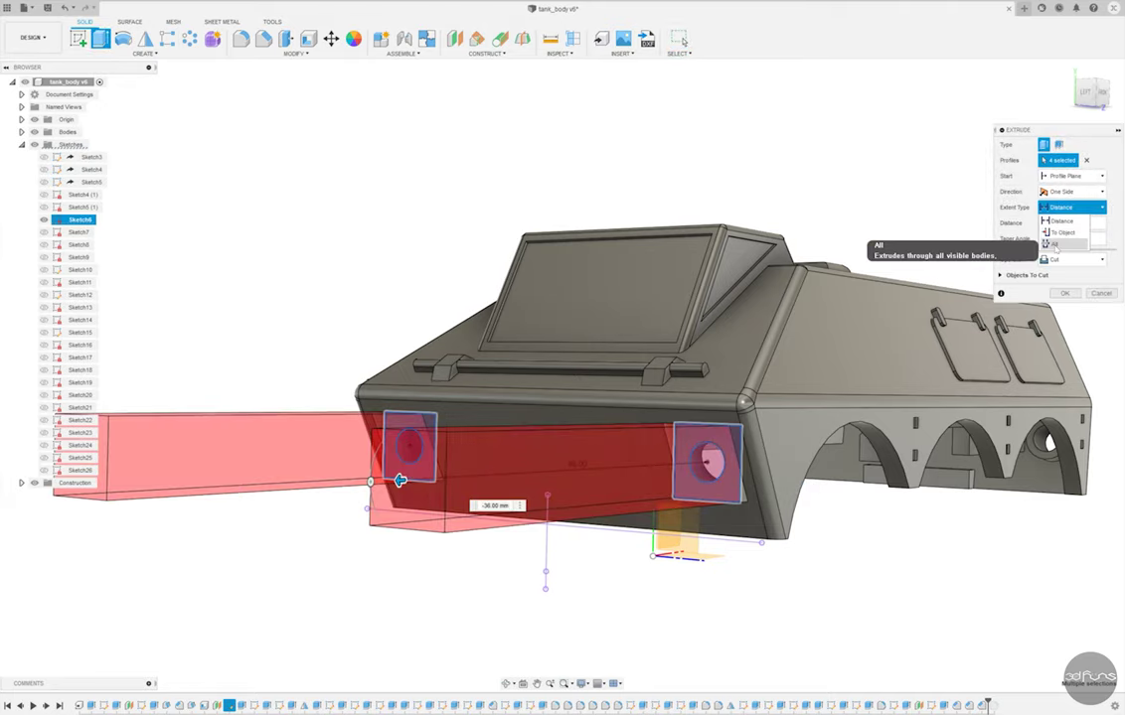
pyautogui.click(1058, 238)
pyautogui.click(1064, 293)
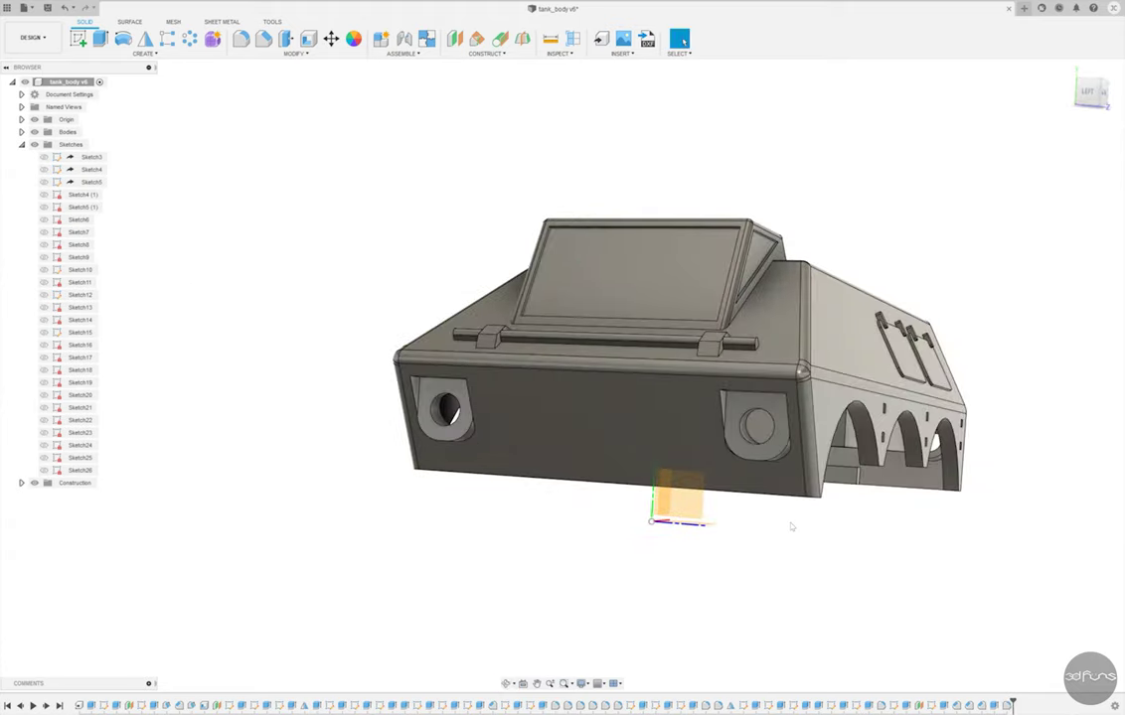
# - Fillet the top corner edges of the left and right headlight pockets
pyautogui.click(241, 38)
pyautogui.scroll(5, 428, 372)
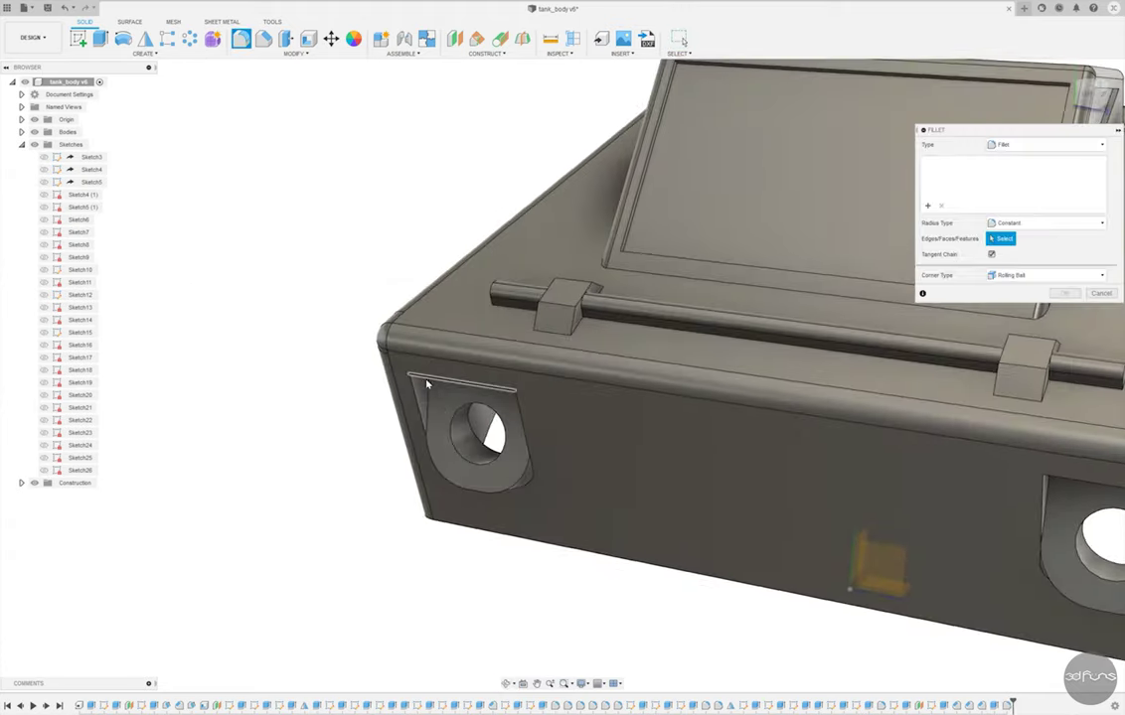
pyautogui.click(428, 374)
pyautogui.keyDown('shift'); pyautogui.moveTo(427, 374); pyautogui.dragTo(596, 398, button='middle'); pyautogui.keyUp('shift')
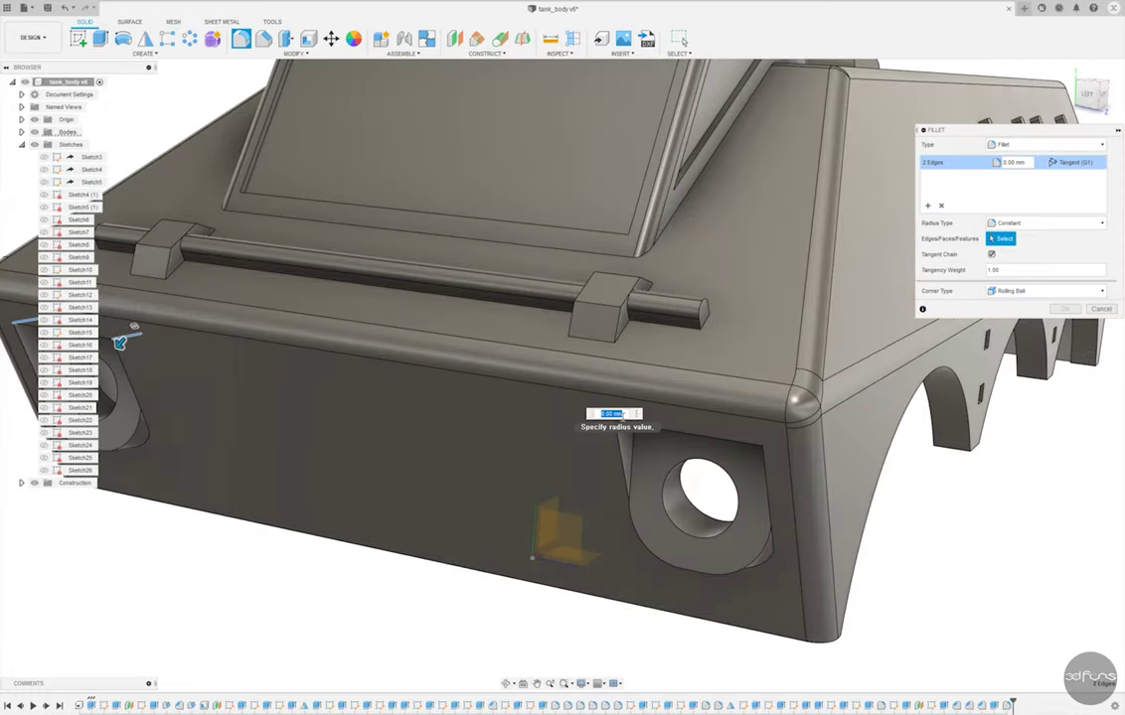
pyautogui.click(768, 445)
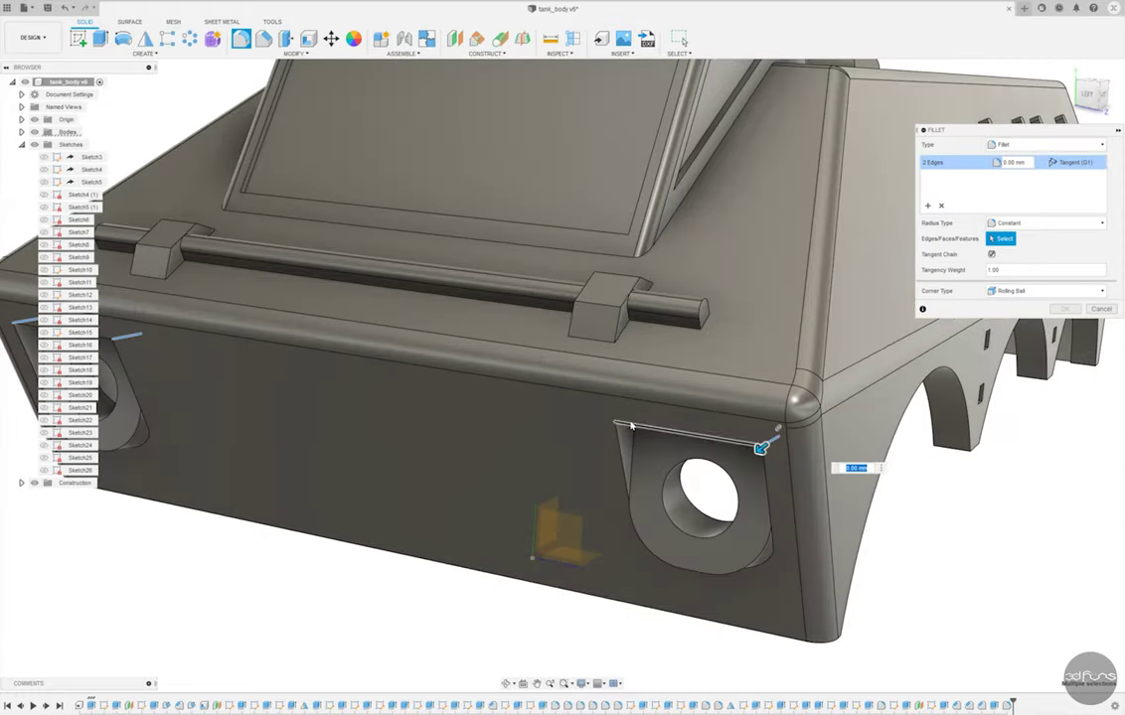
pyautogui.click(628, 425)
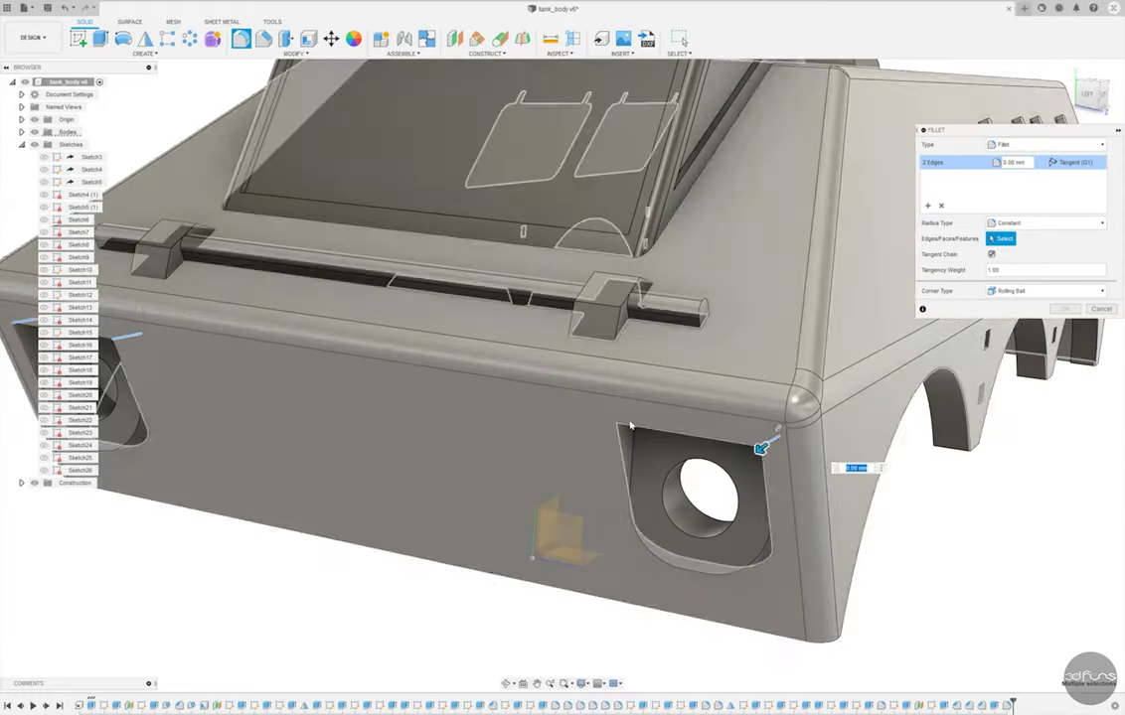
pyautogui.scroll(-5, 717, 418)
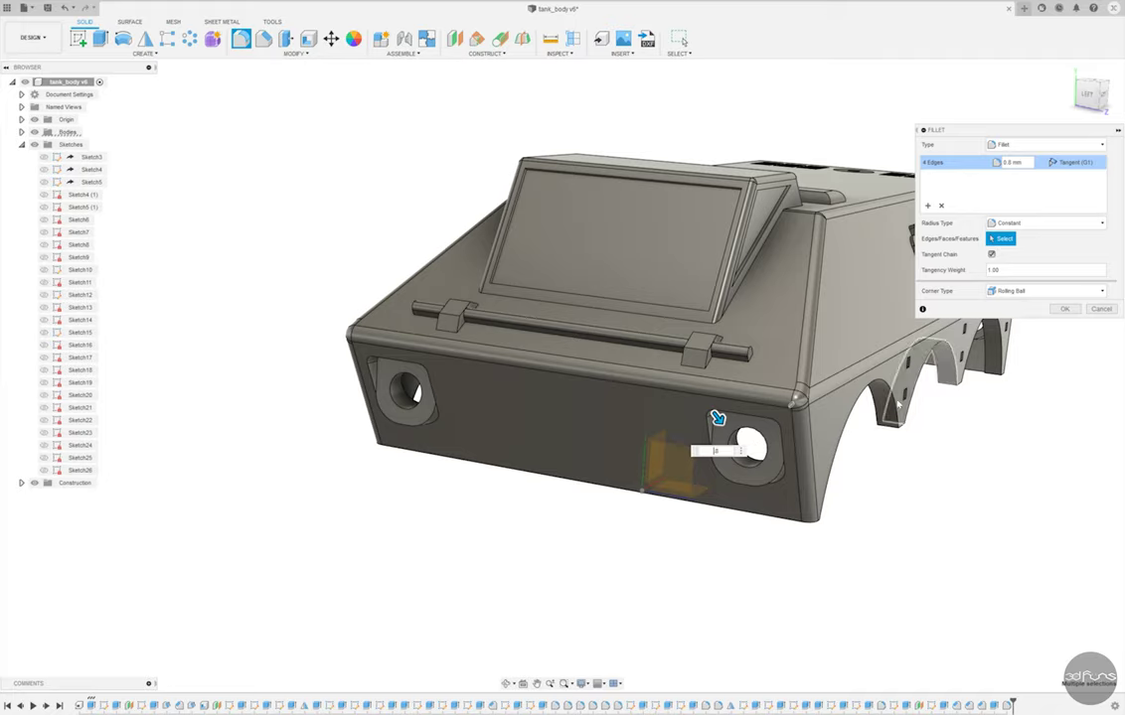
pyautogui.keyDown('shift'); pyautogui.moveTo(717, 418); pyautogui.dragTo(793, 311, button='middle'); pyautogui.keyUp('shift')
pyautogui.click(1064, 309)
pyautogui.moveTo(1036, 327)
pyautogui.keyDown('shift'); pyautogui.mouseDown(button='middle')
pyautogui.moveTo(821, 349)
pyautogui.moveTo(931, 452)
pyautogui.mouseUp(button='middle'); pyautogui.keyUp('shift')
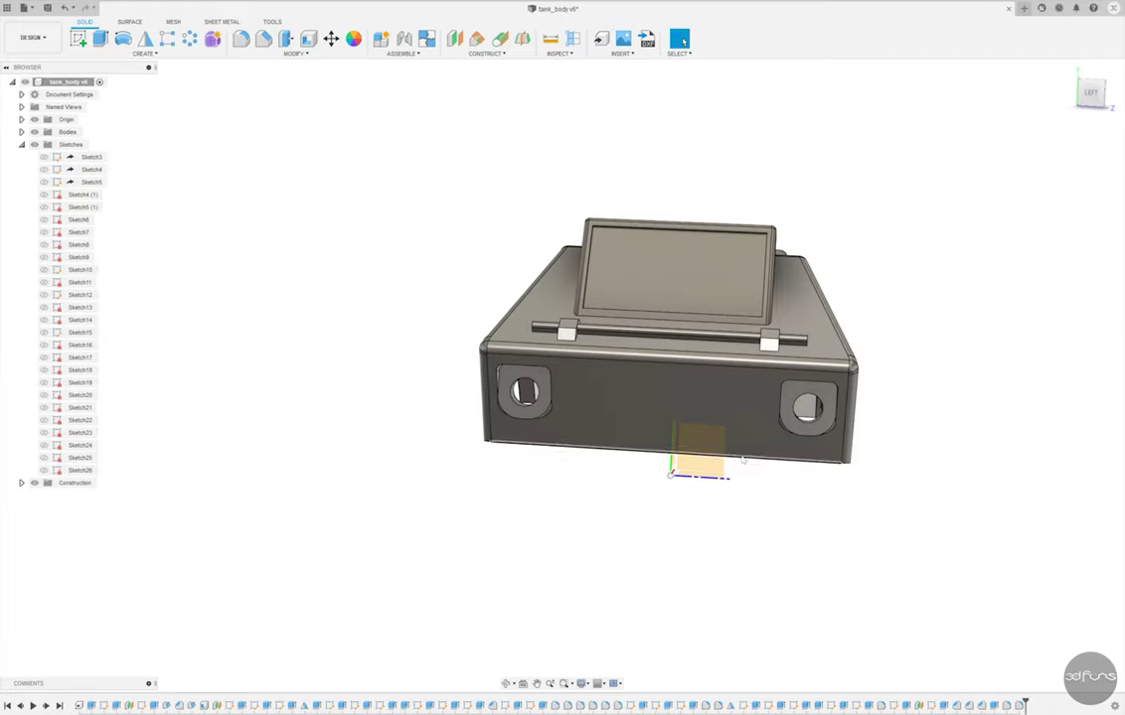
pyautogui.click(77, 37)
# - Start a sketch on the left pocket face and project the headlight hole's circular edge
pyautogui.click(535, 382)
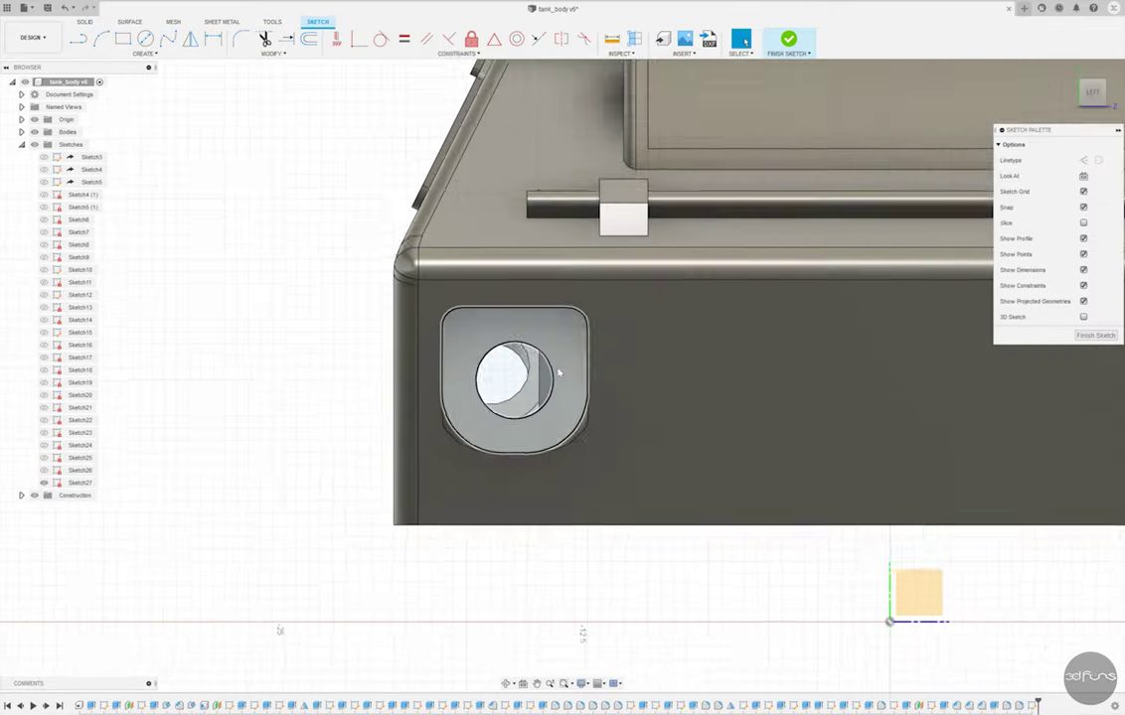
pyautogui.click(144, 52)
pyautogui.click(189, 244)
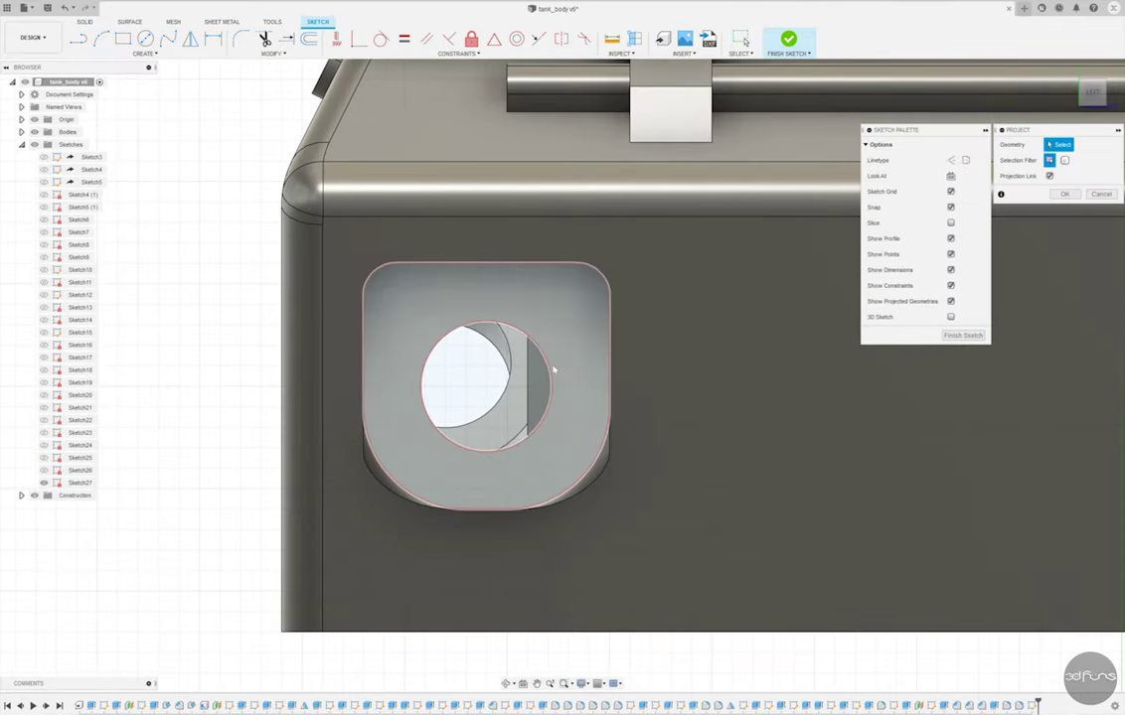
pyautogui.click(547, 365)
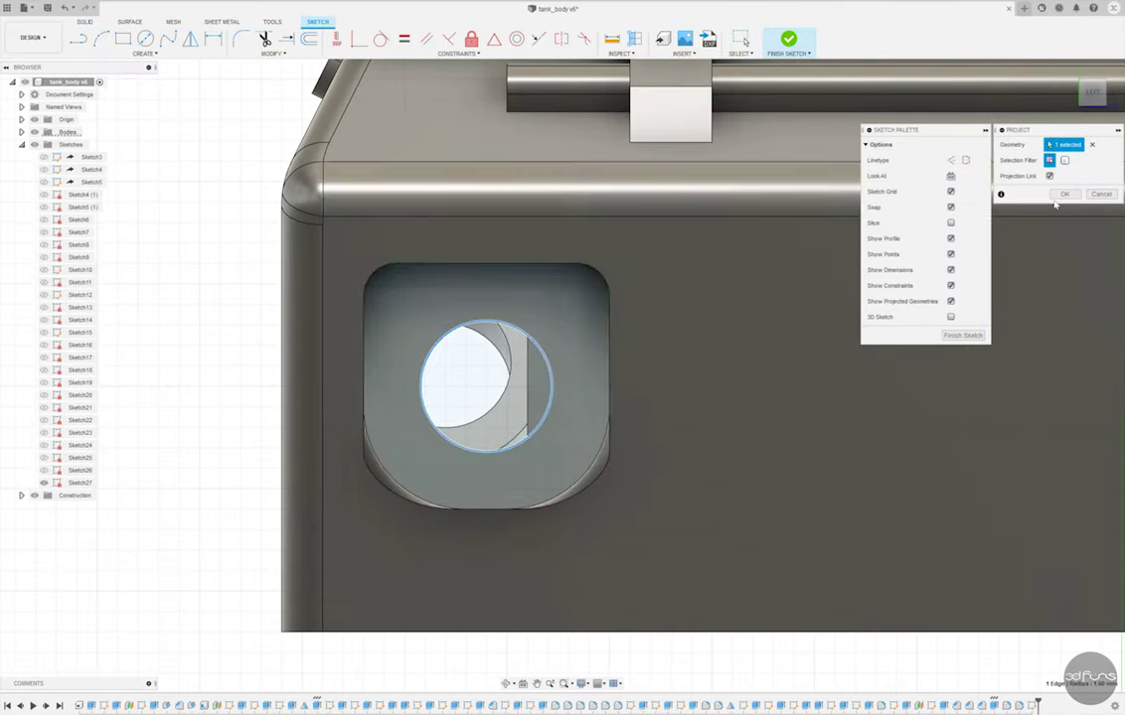
pyautogui.click(1063, 193)
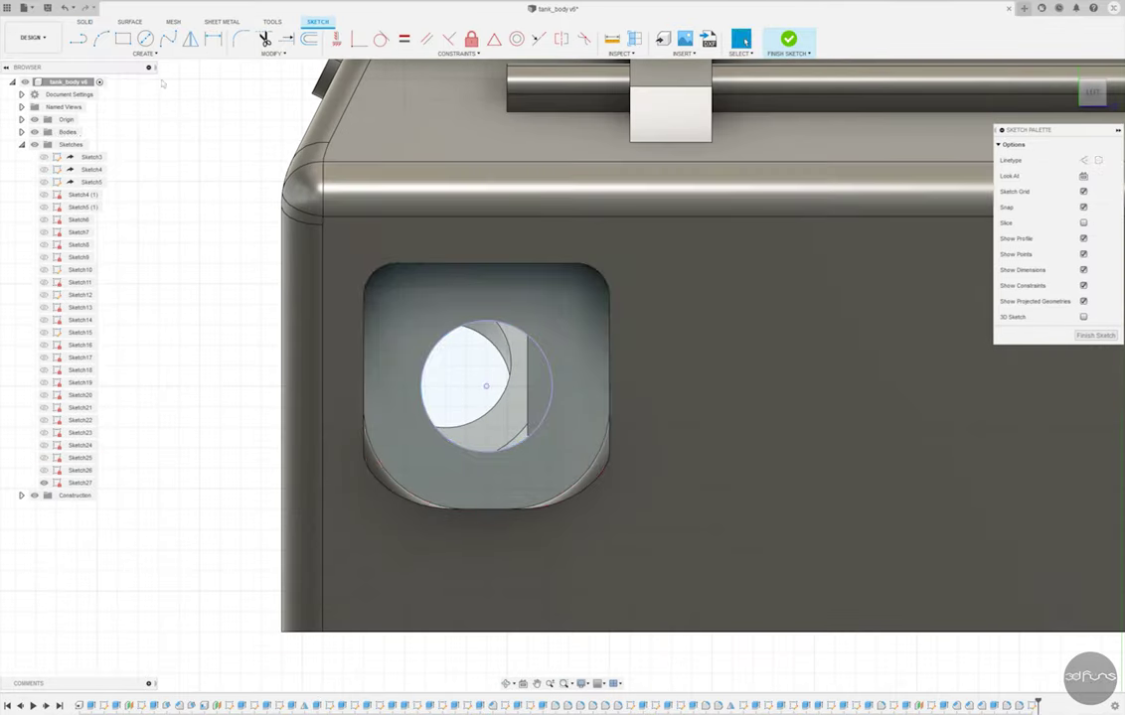
# - Draw a larger concentric ring circle around the left headlight hole
pyautogui.press('c')
pyautogui.click(479, 380)
pyautogui.click(534, 313)
pyautogui.press('Escape')
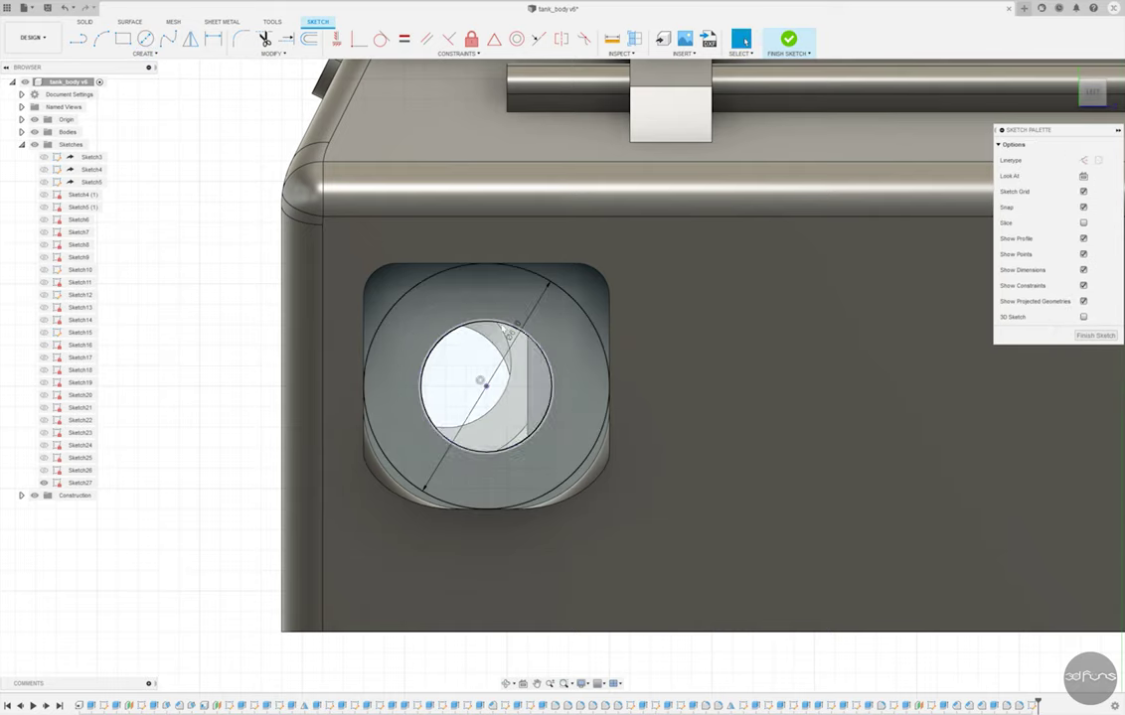
pyautogui.scroll(-2, 497, 337)
pyautogui.scroll(-2, 515, 346)
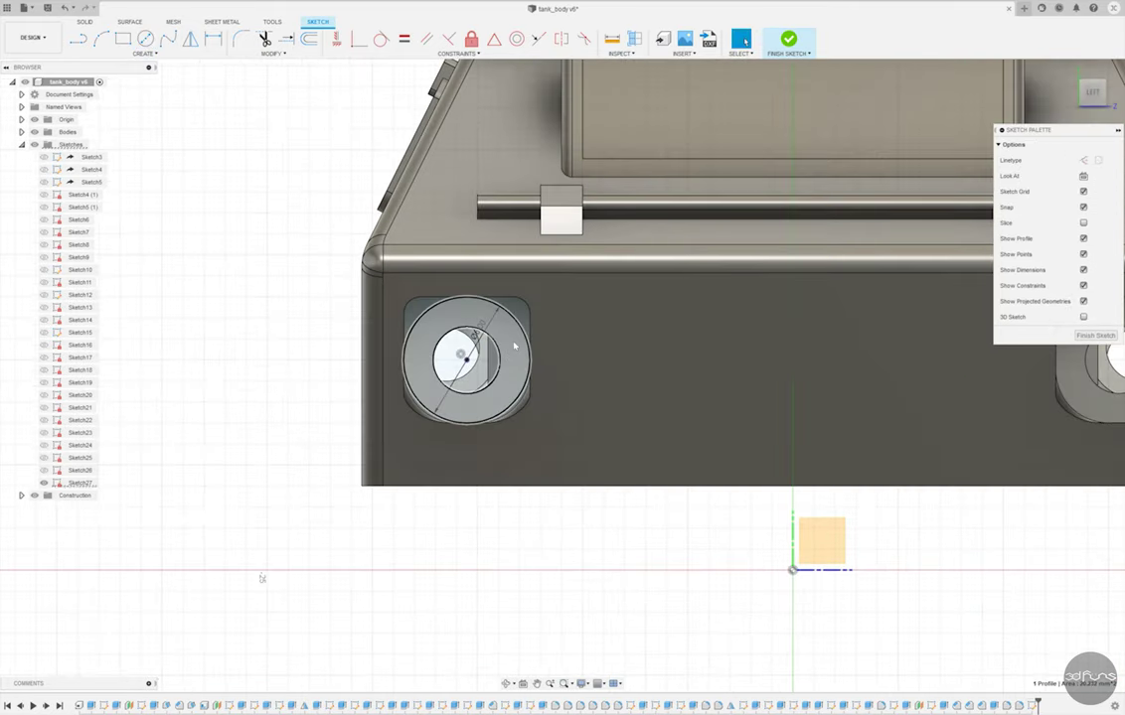
# - Mirror the ring onto the right pocket and select both ring profiles for extrusion
pyautogui.click(515, 345)
pyautogui.click(190, 38)
pyautogui.scroll(-3, 278, 368)
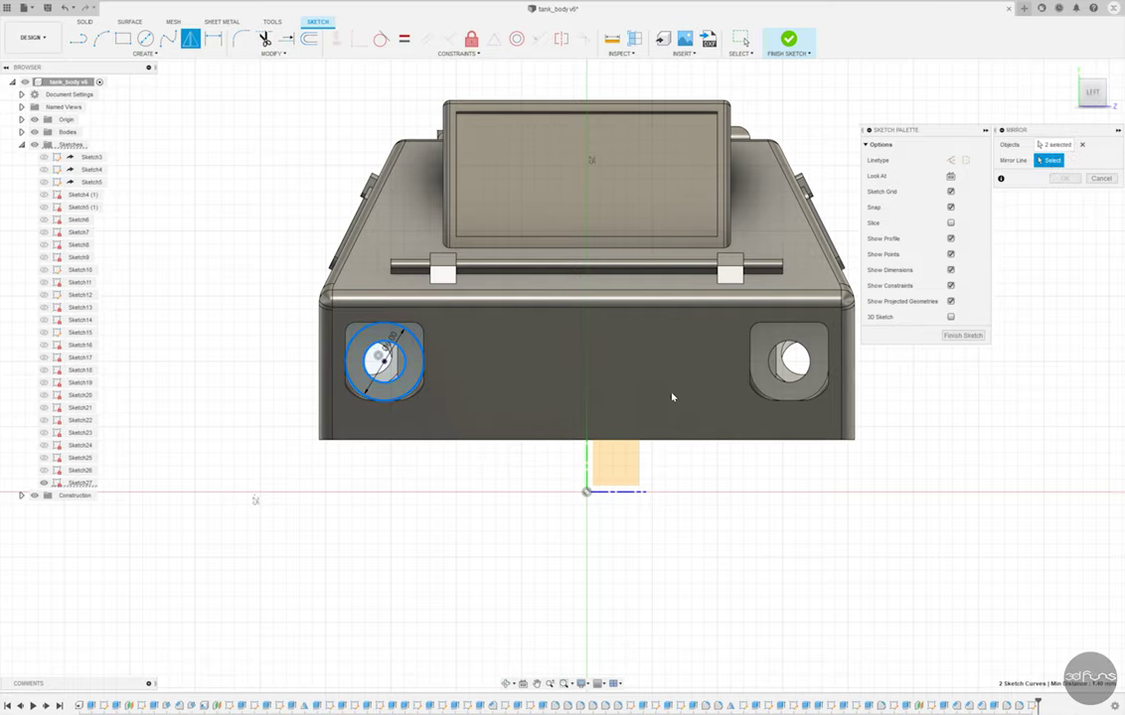
pyautogui.click(1064, 179)
pyautogui.press('e')
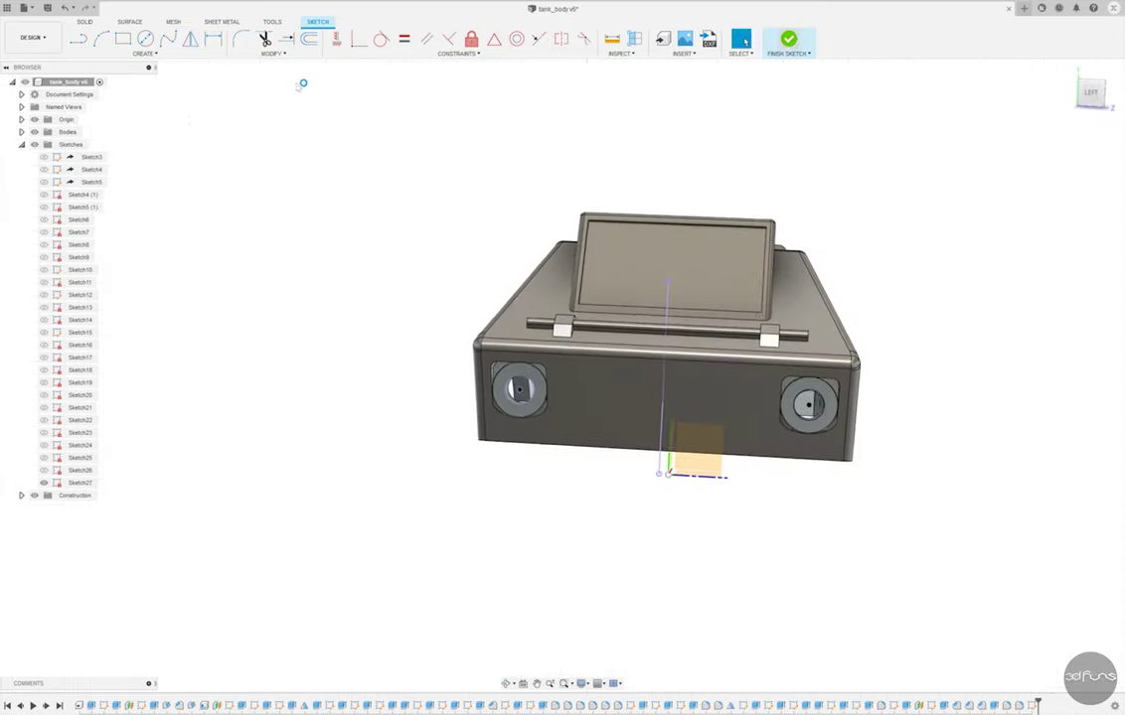
pyautogui.click(524, 394)
pyautogui.click(806, 408)
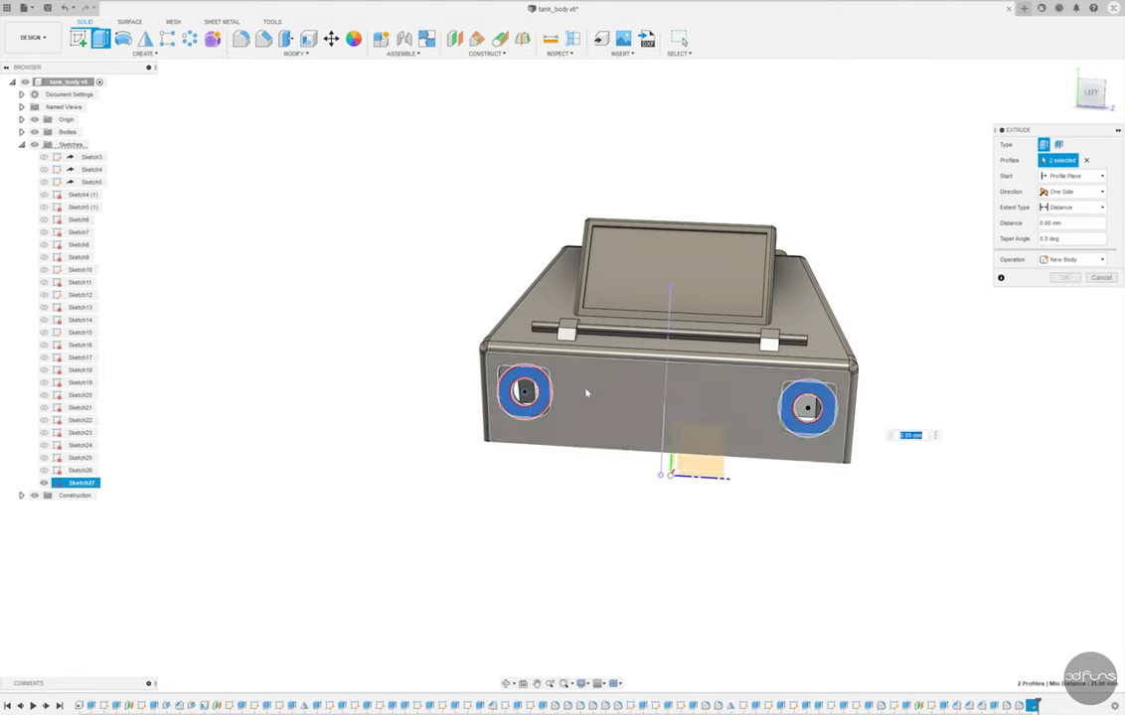
# - Commit the 4.5 mm cut of both headlight rings into the pockets
pyautogui.keyDown('shift'); pyautogui.moveTo(599, 346); pyautogui.dragTo(471, 388, button='middle'); pyautogui.keyUp('shift')
pyautogui.write('-4.5')
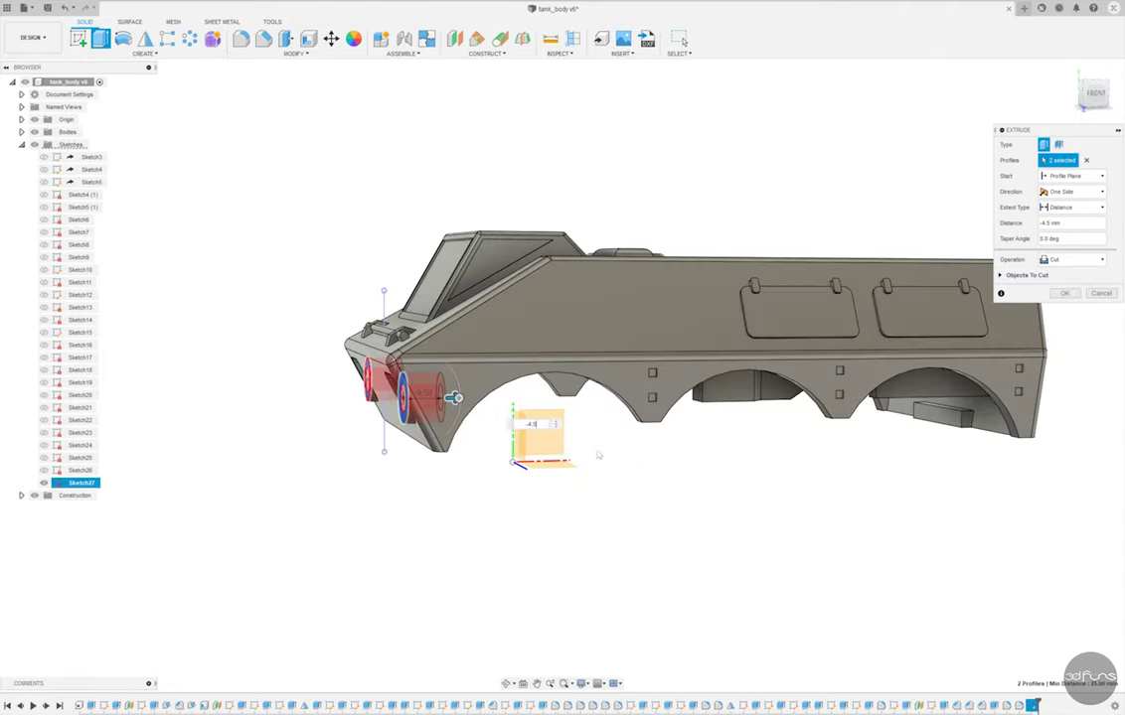
pyautogui.press('Return')
pyautogui.moveTo(451, 442)
pyautogui.keyDown('shift'); pyautogui.mouseDown(button='middle')
pyautogui.moveTo(597, 477)
pyautogui.moveTo(294, 529)
pyautogui.mouseUp(button='middle'); pyautogui.keyUp('shift')
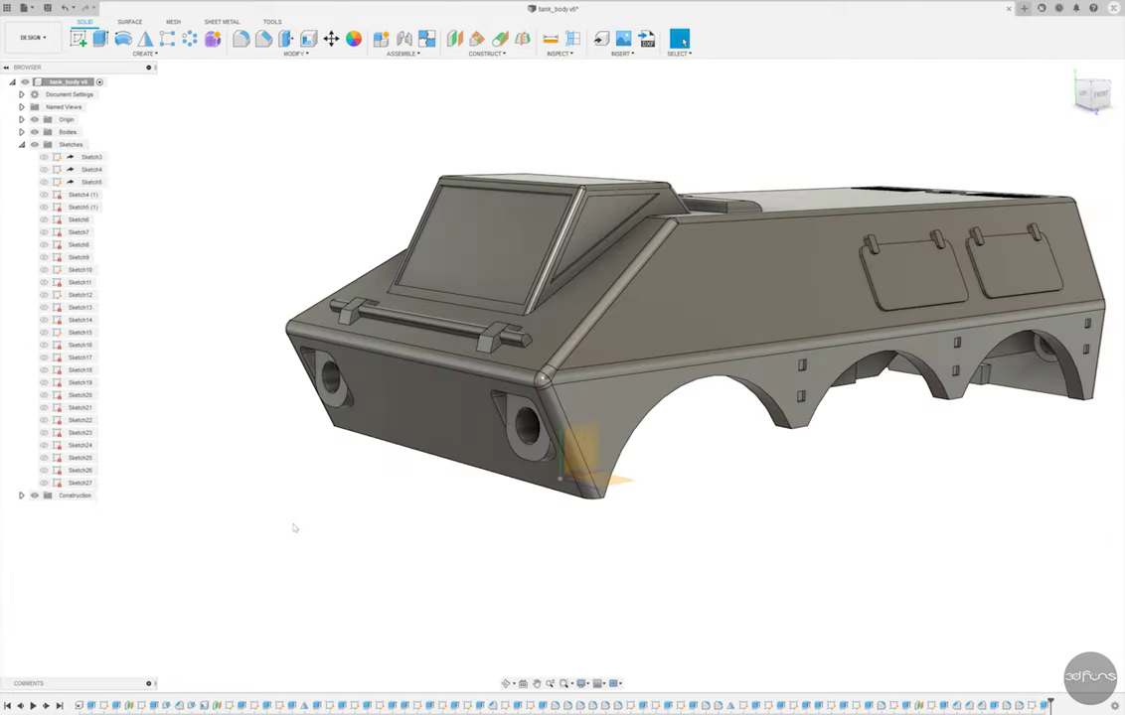
# - Orbit around, inside and over the hull to inspect the finished tank body
pyautogui.click(263, 39)
pyautogui.moveTo(264, 434)
pyautogui.keyDown('shift'); pyautogui.mouseDown(button='middle')
pyautogui.moveTo(364, 357)
pyautogui.moveTo(64, 120)
pyautogui.mouseUp(button='middle'); pyautogui.keyUp('shift')
pyautogui.press('Escape')
pyautogui.moveTo(103, 156)
pyautogui.keyDown('shift'); pyautogui.mouseDown(button='middle')
pyautogui.moveTo(379, 229)
pyautogui.moveTo(457, 189)
pyautogui.moveTo(576, 209)
pyautogui.mouseUp(button='middle'); pyautogui.keyUp('shift')
pyautogui.keyDown('shift'); pyautogui.moveTo(651, 34); pyautogui.dragTo(684, 42, button='middle'); pyautogui.keyUp('shift')
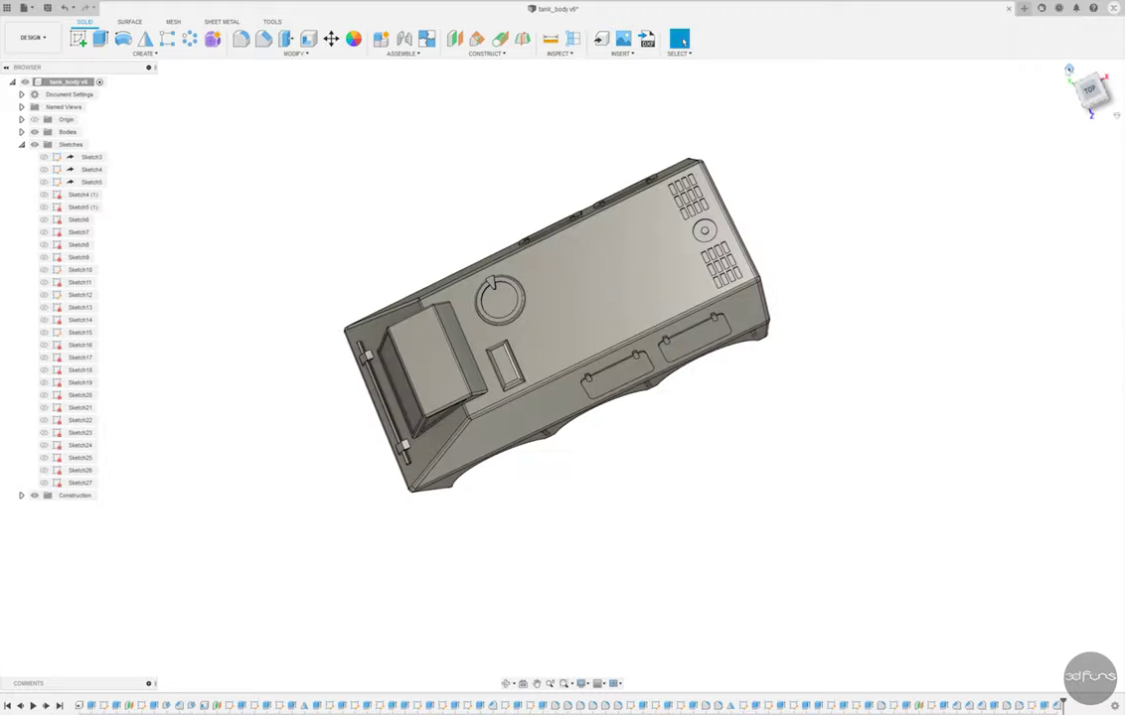
# - Save a new version of the design with the description 'Door Hatch'
pyautogui.hotkey('ctrl', 's')
pyautogui.write('Door Hatch')
pyautogui.press('Return')
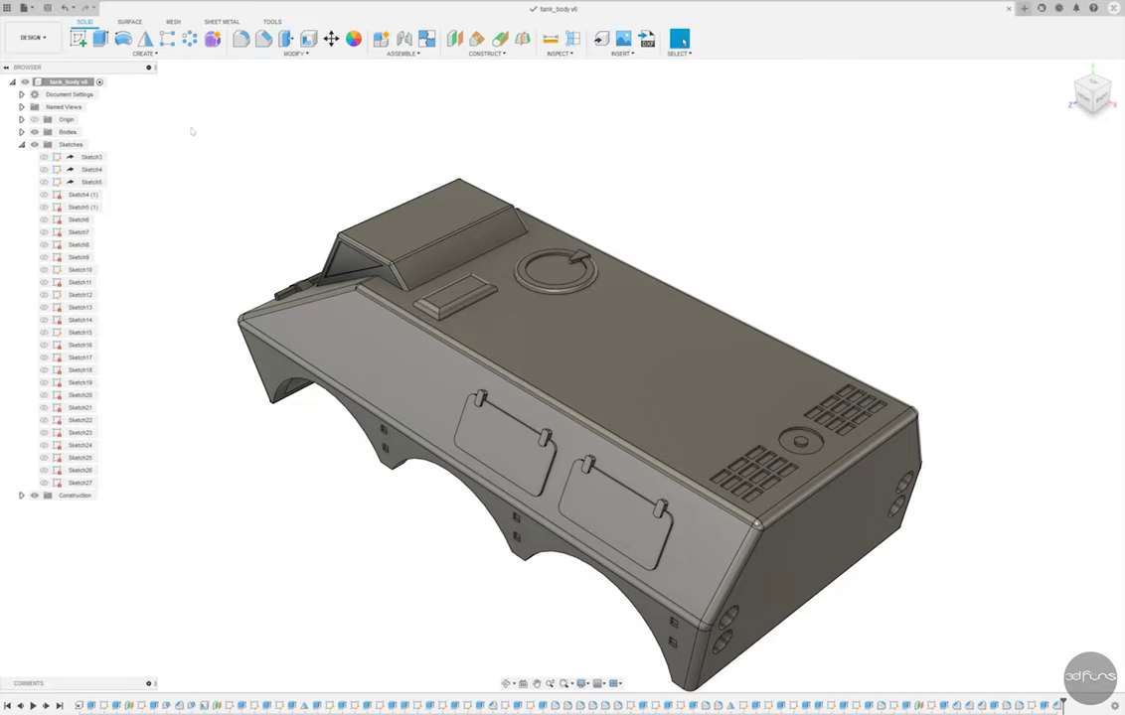